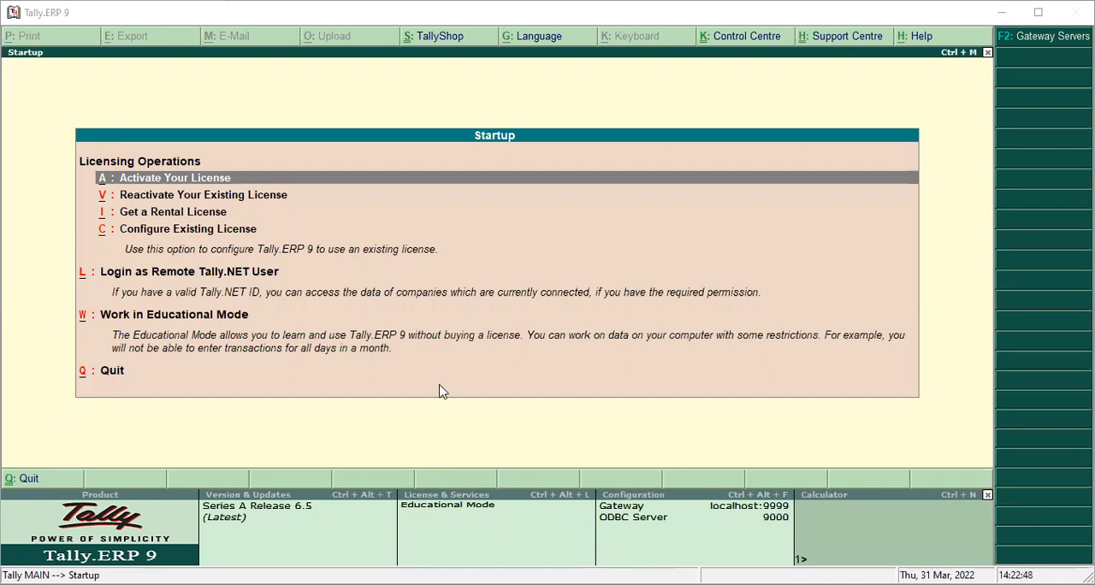
# Start working in Educational Mode and dismiss the company selection list
pyautogui.press('Down')
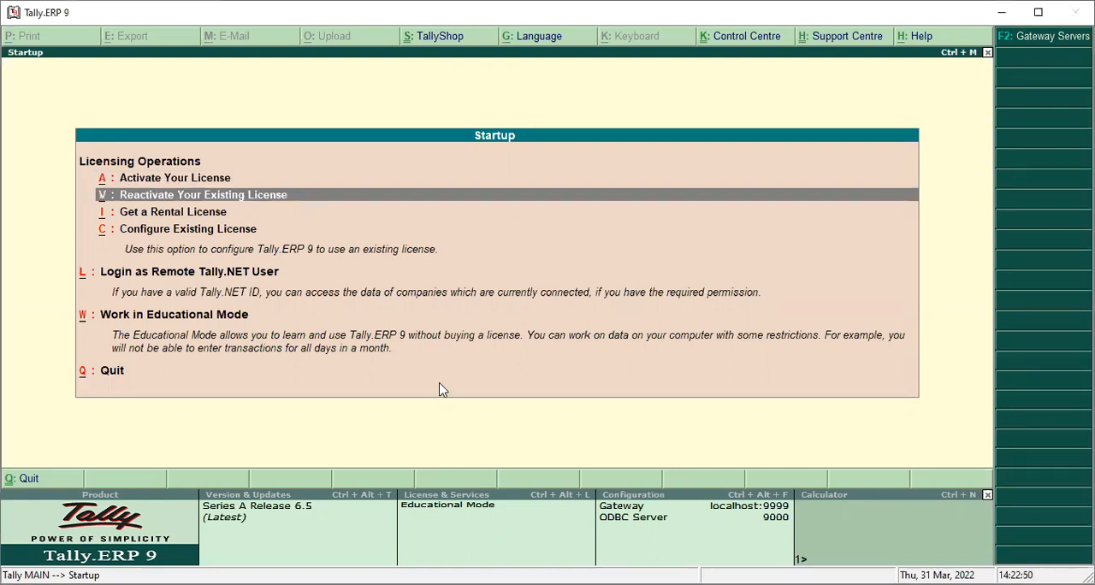
pyautogui.press('Down')
pyautogui.press('Down')
pyautogui.press('Down')
pyautogui.press('Down')
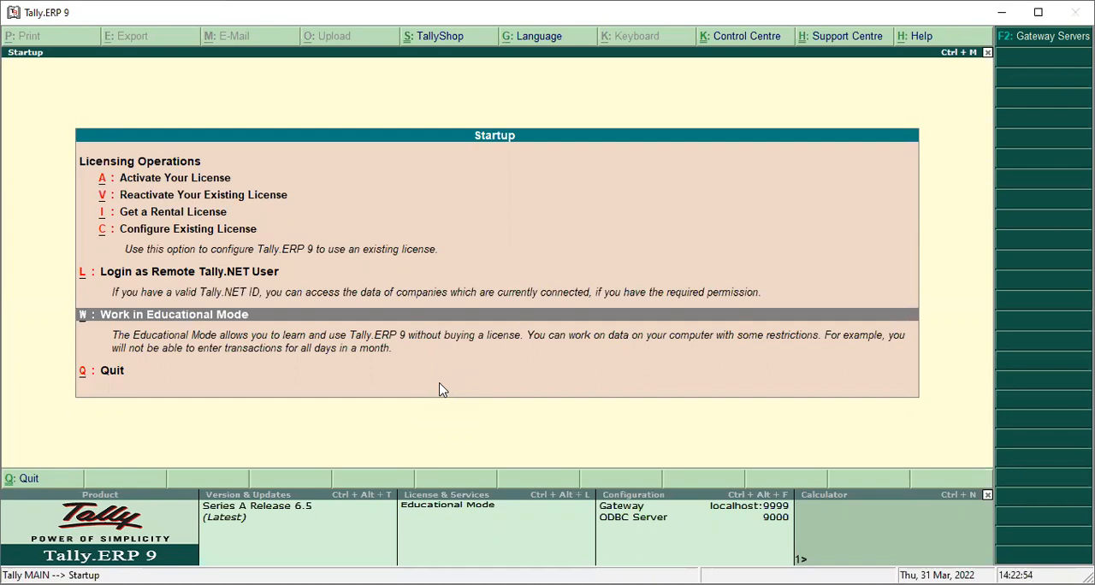
pyautogui.press('Return')
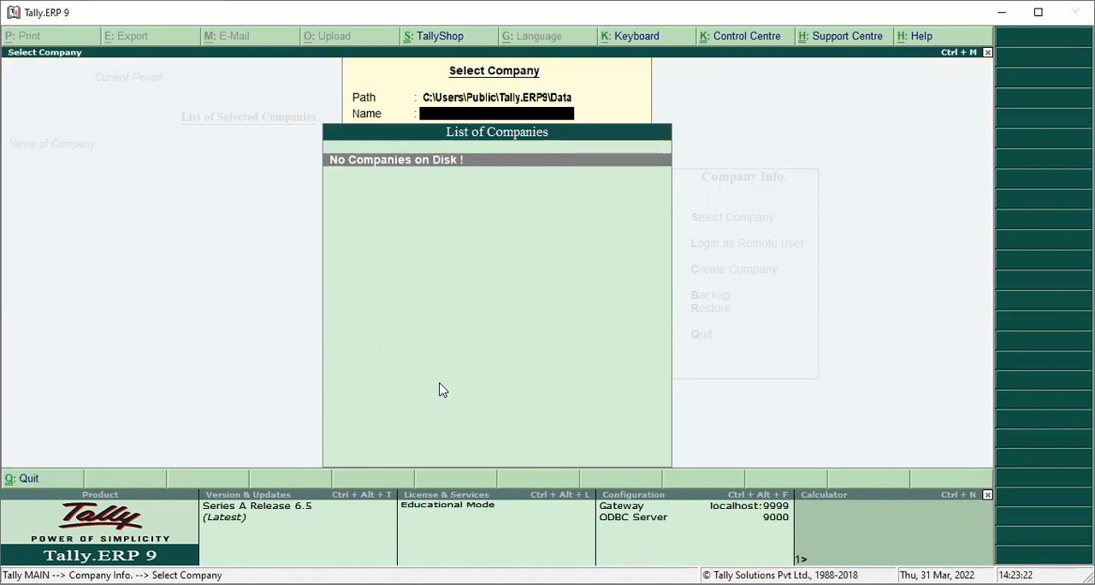
pyautogui.press('Escape')
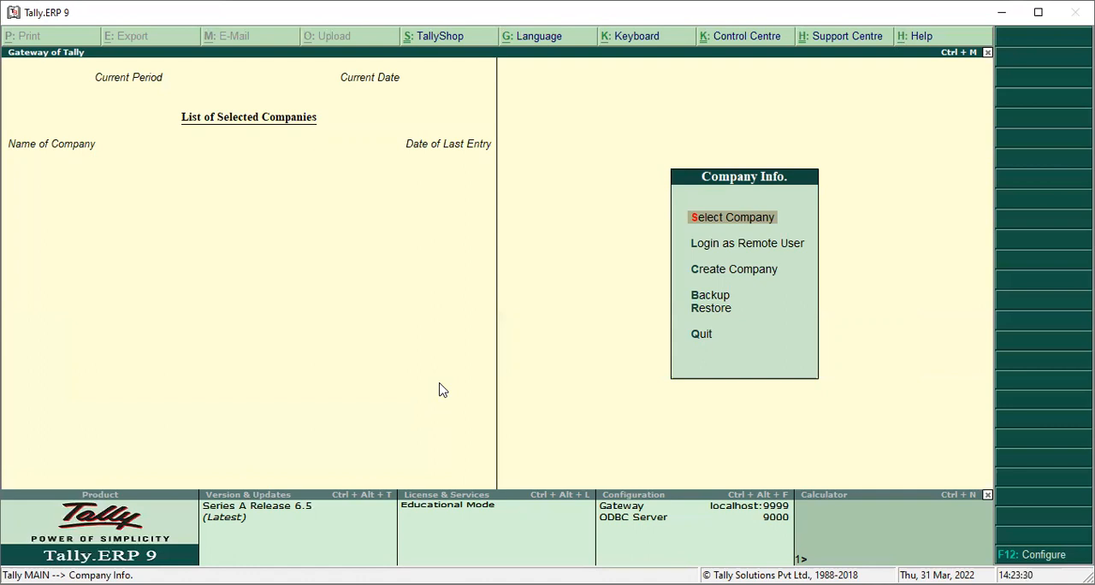
pyautogui.press('Down')
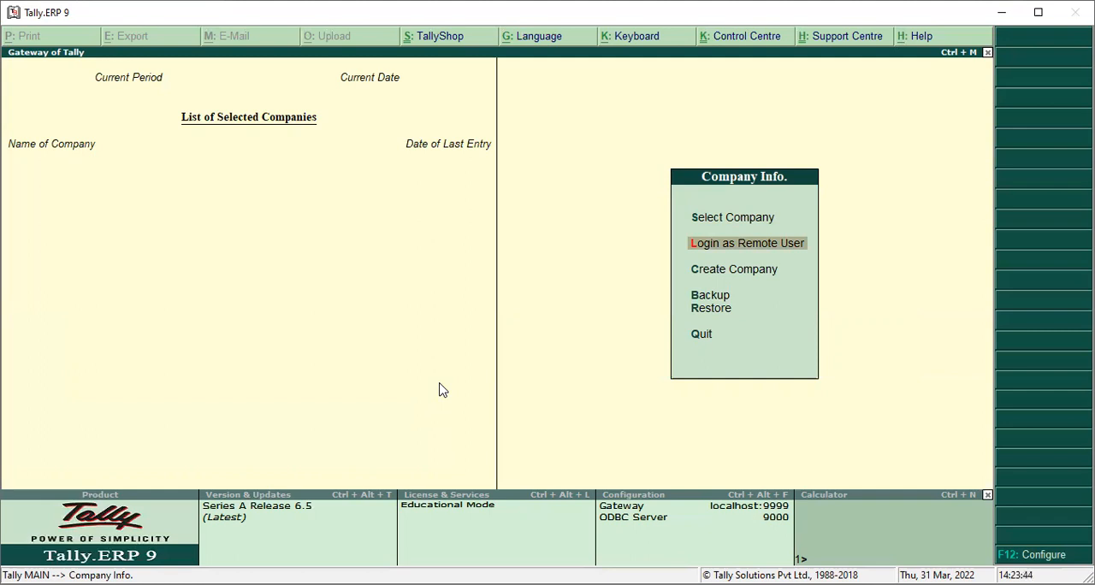
pyautogui.press('Down')
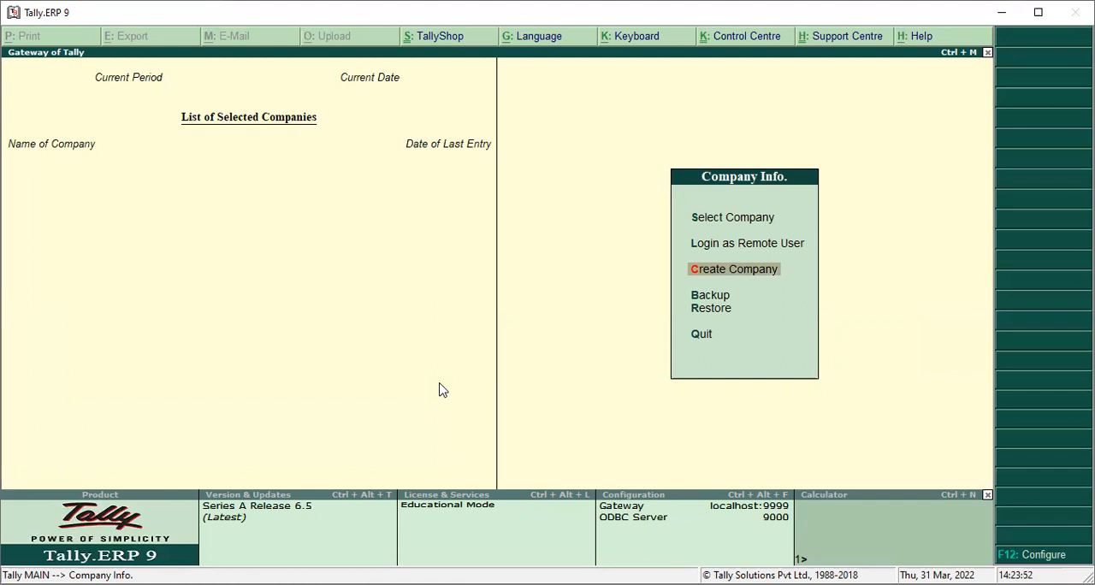
pyautogui.press('Down')
pyautogui.press('Down')
pyautogui.press('Up')
pyautogui.press('Down')
pyautogui.press('Up')
pyautogui.press('Down')
pyautogui.press('Up')
pyautogui.press('Down')
pyautogui.press('Up')
pyautogui.press('Down')
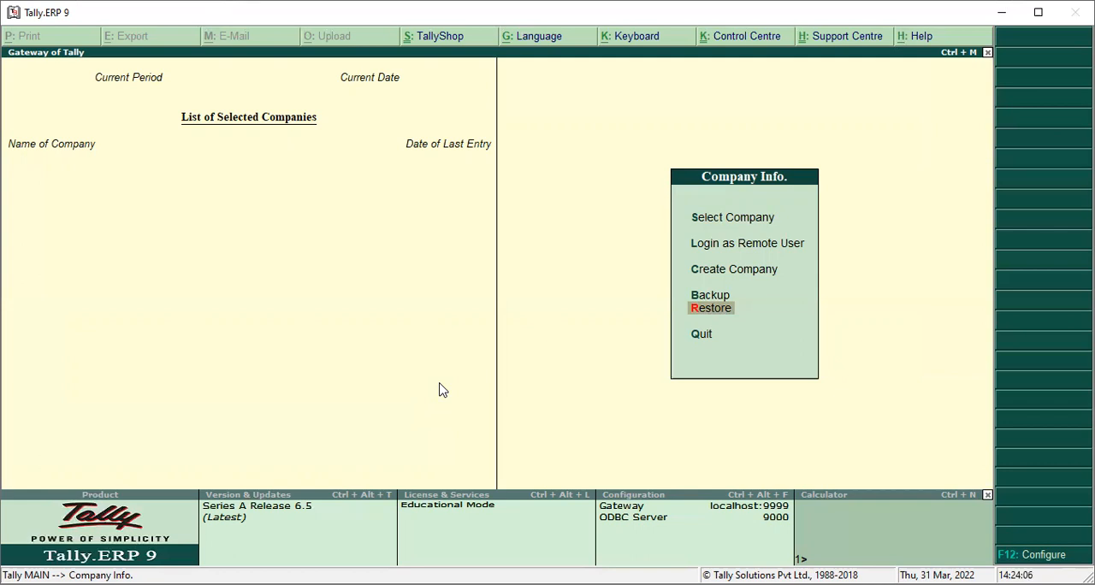
# Try to back up companies from the Tally.ERP9 data folder to the destination d:
pyautogui.press('Up')
pyautogui.press('Return')
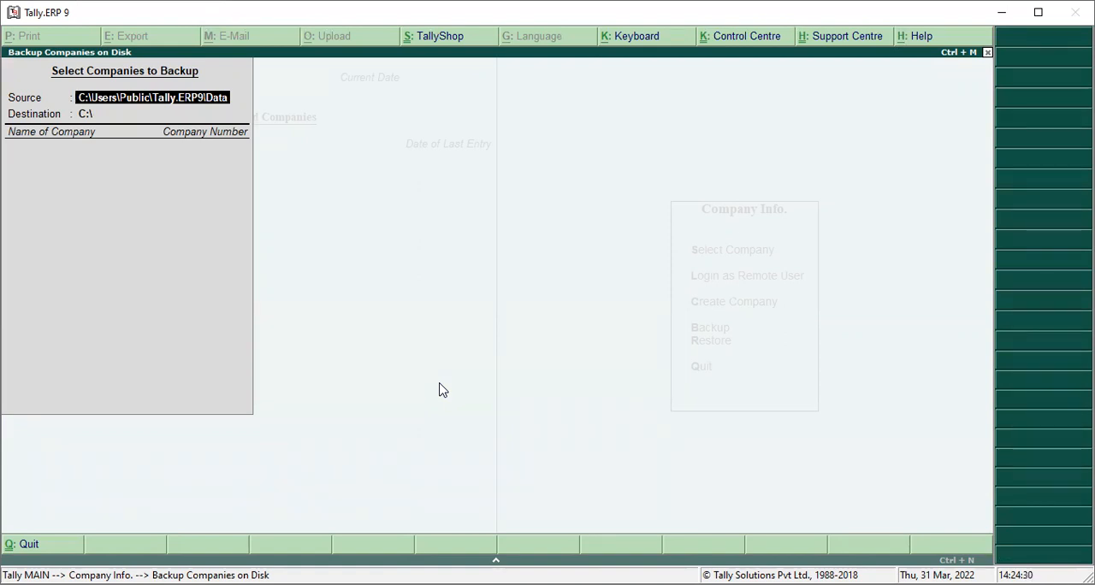
pyautogui.press('Return')
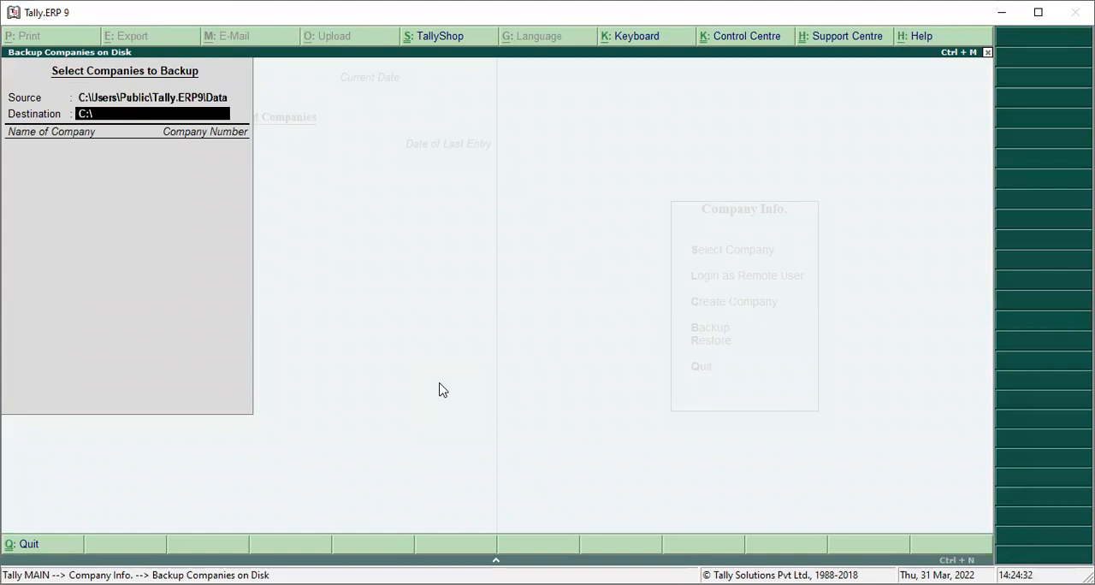
pyautogui.write('d:')
pyautogui.press('Return')
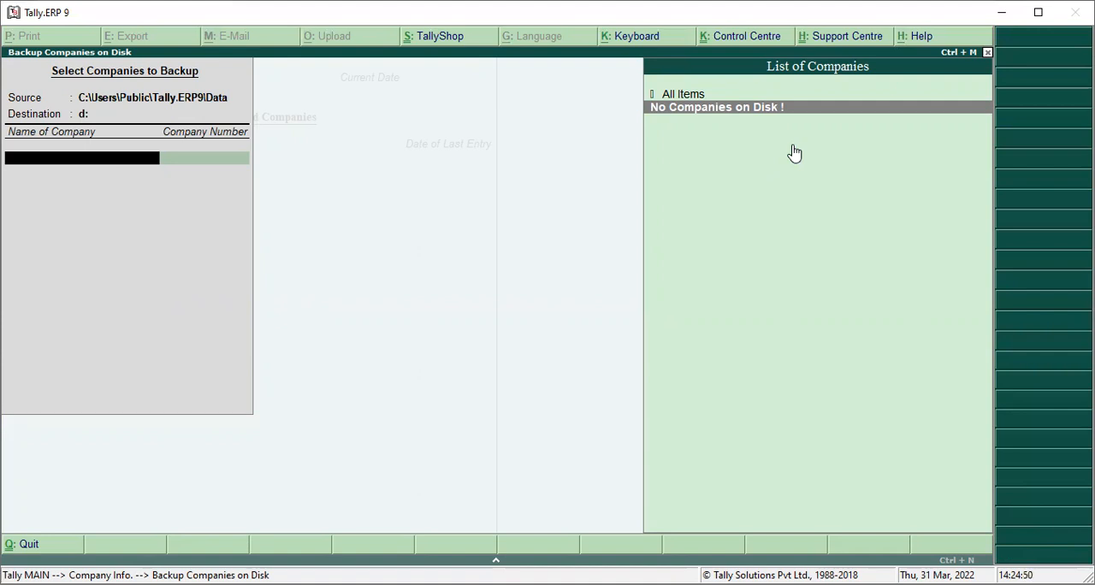
pyautogui.press('Escape')
pyautogui.press('Return')
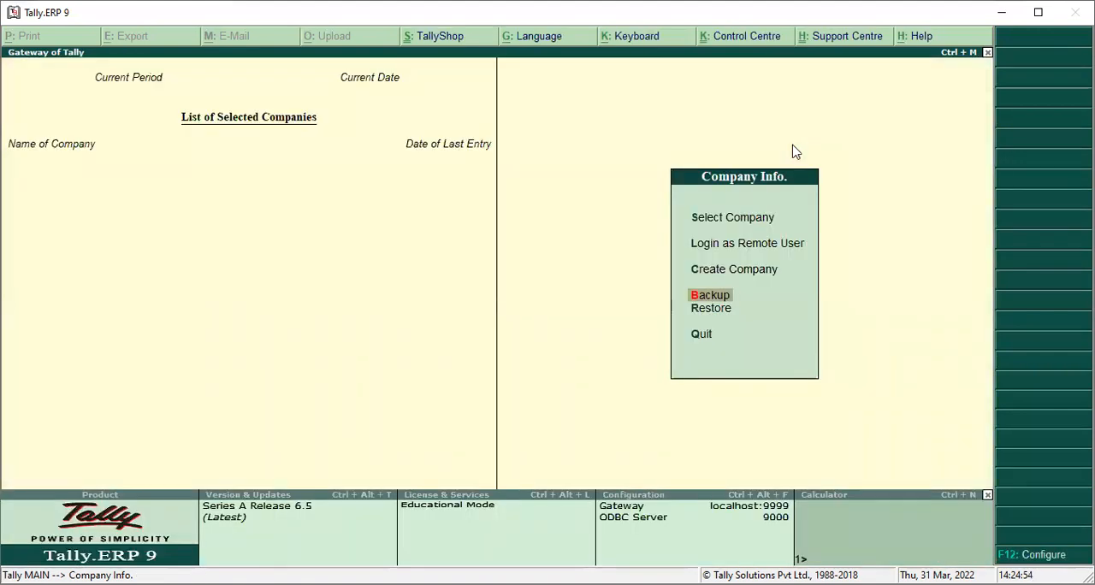
# Start creating a company named RELIANCE.PVT.LTD USA and keep the same text as its mailing name
pyautogui.press('Down')
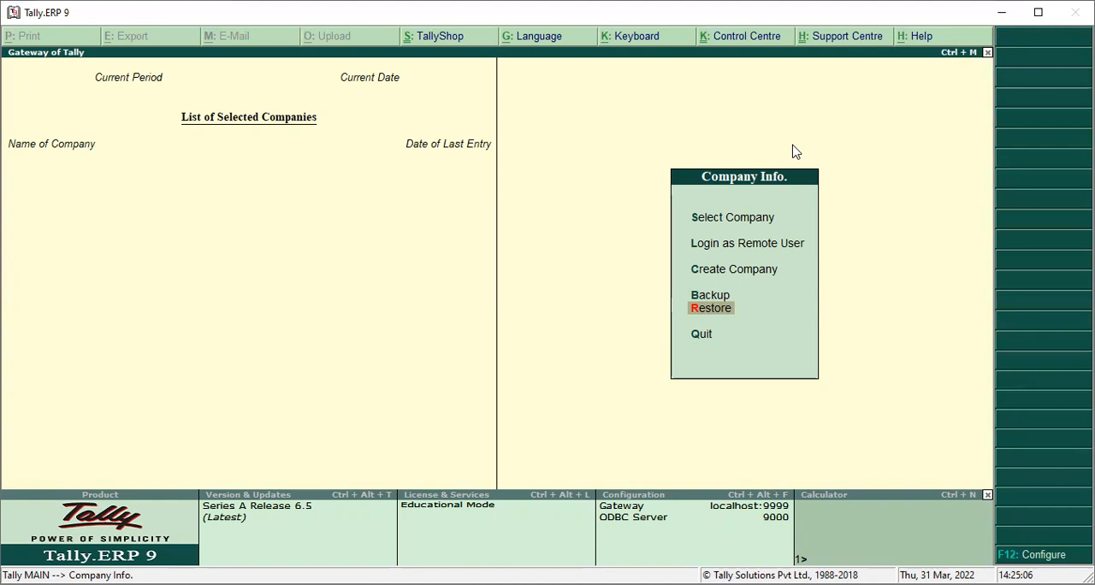
pyautogui.press('Up')
pyautogui.press('Up')
pyautogui.press('Up')
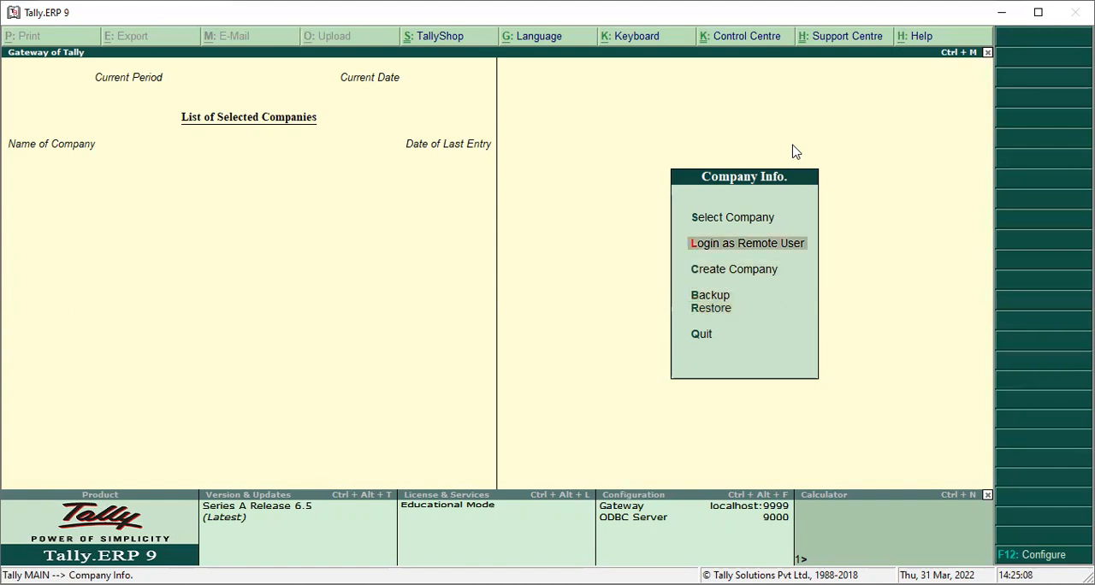
pyautogui.press('Down')
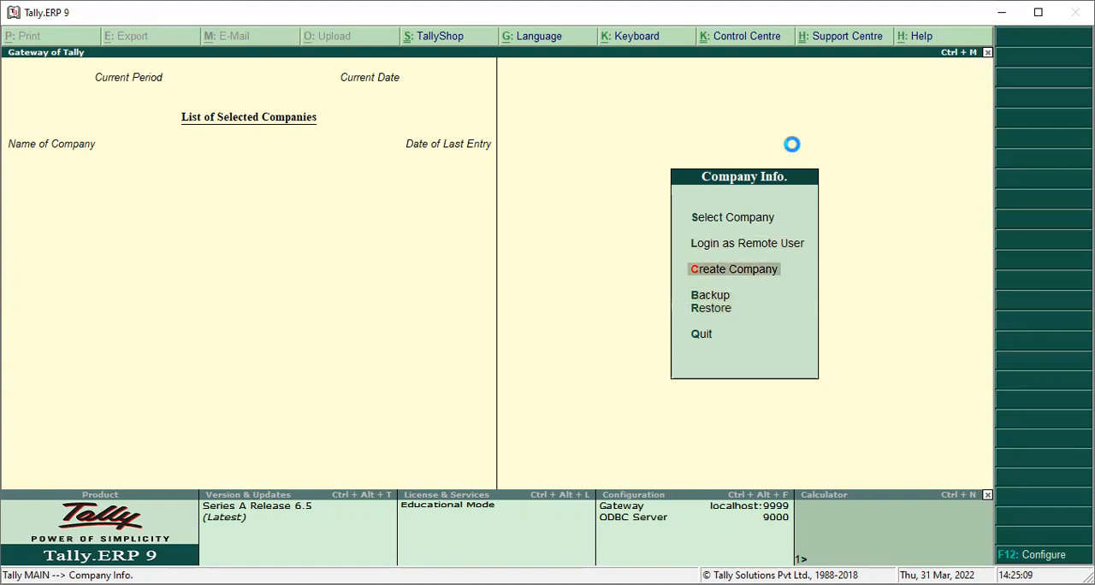
pyautogui.press('Return')
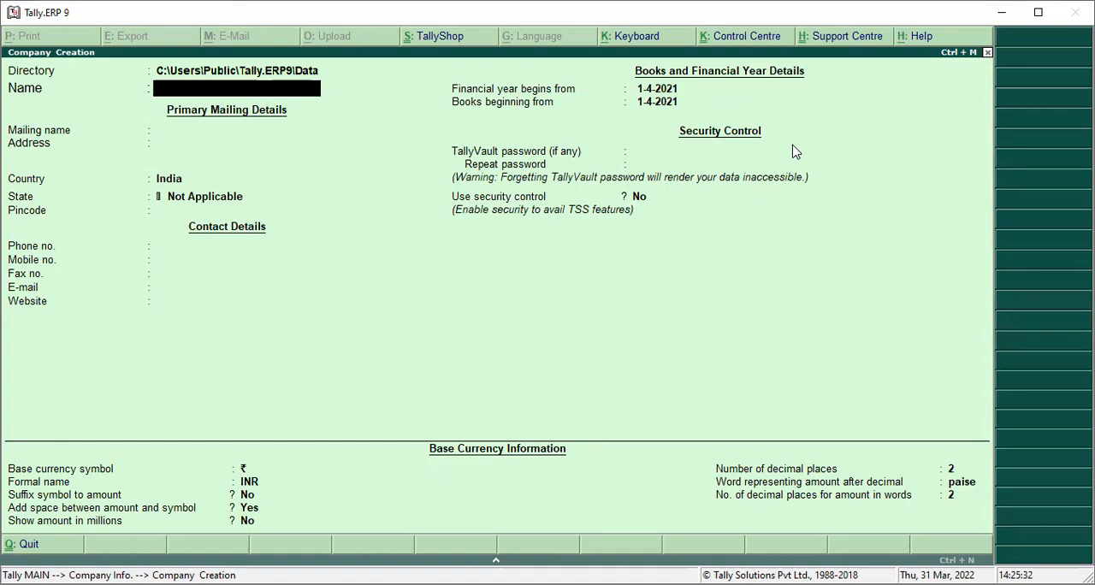
pyautogui.write('RELIANCE.PVT.LT')
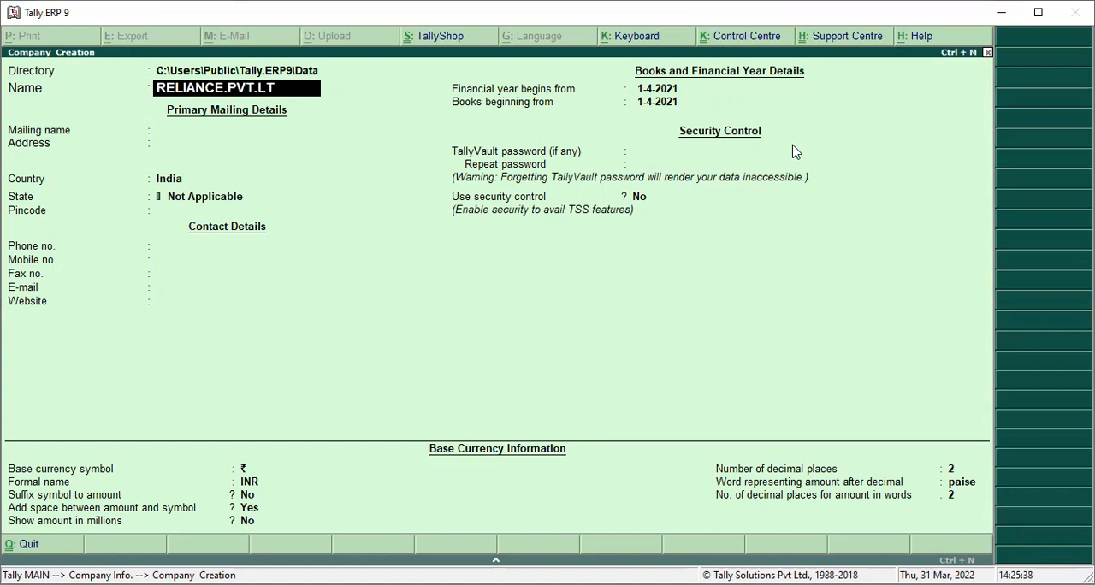
pyautogui.write('D USA')
pyautogui.press('Return')
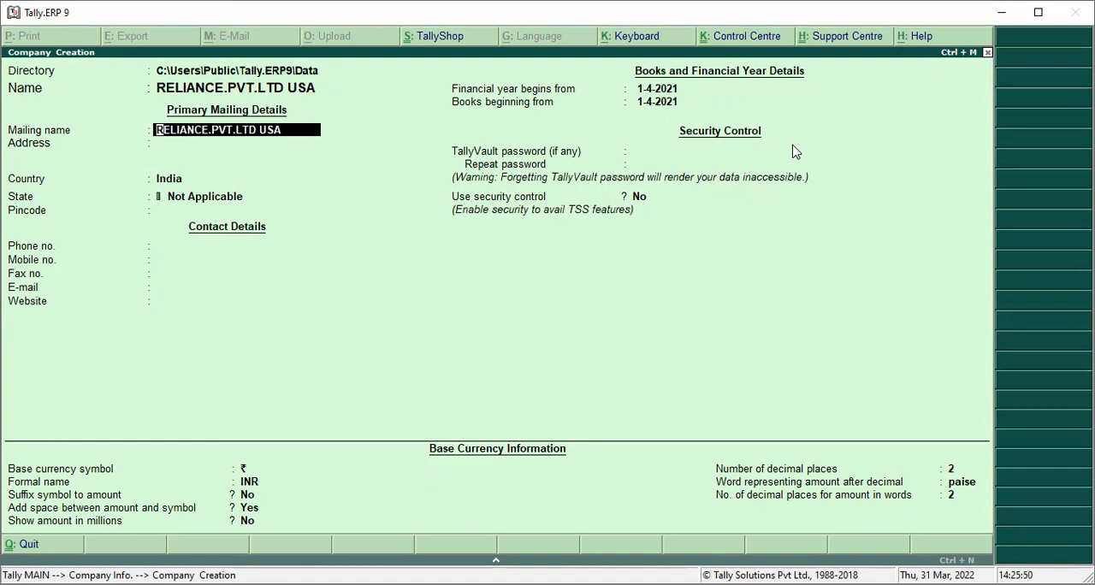
pyautogui.press('Return')
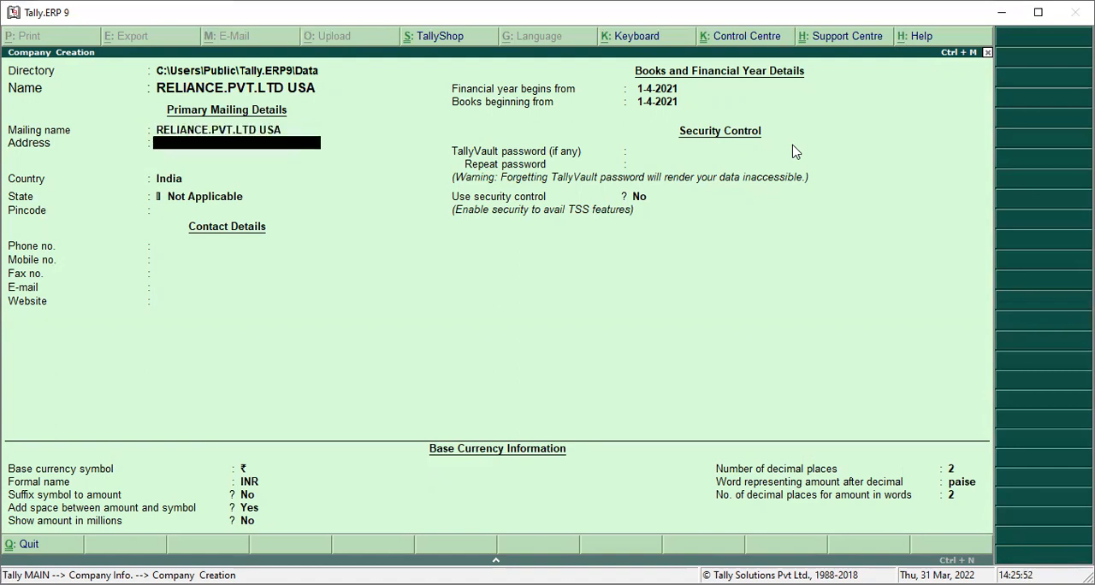
# Enter the company's two-line mailing address, leaving the third address line blank
pyautogui.write('MUNIKRA')
pyautogui.press('BackSpace')
pyautogui.press('BackSpace')
pyautogui.press('BackSpace')
pyautogui.write('A')
pyautogui.press('Return')
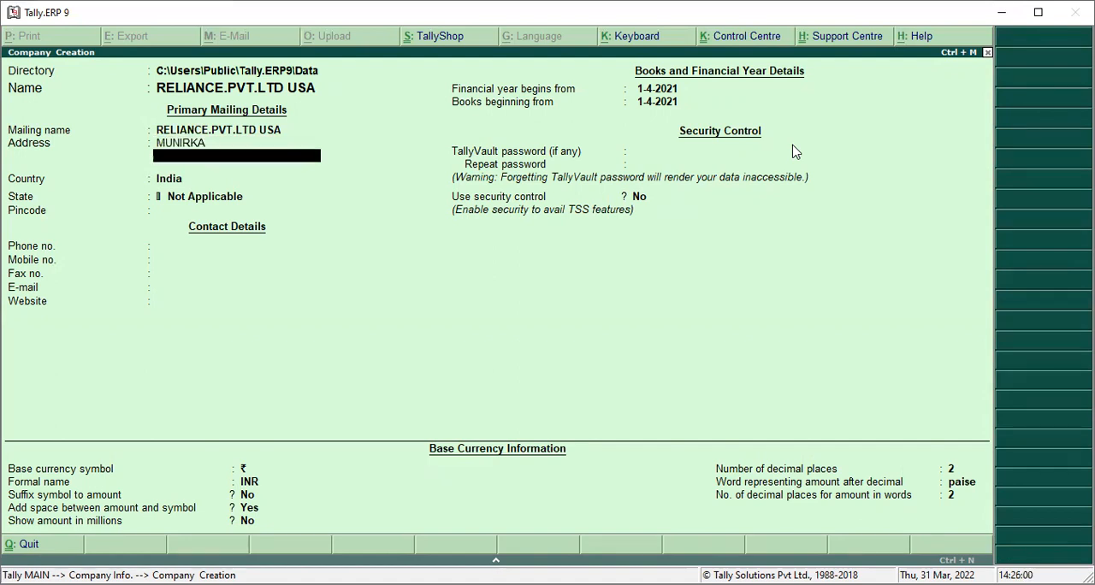
pyautogui.write('NEW DELHI')
pyautogui.press('Return')
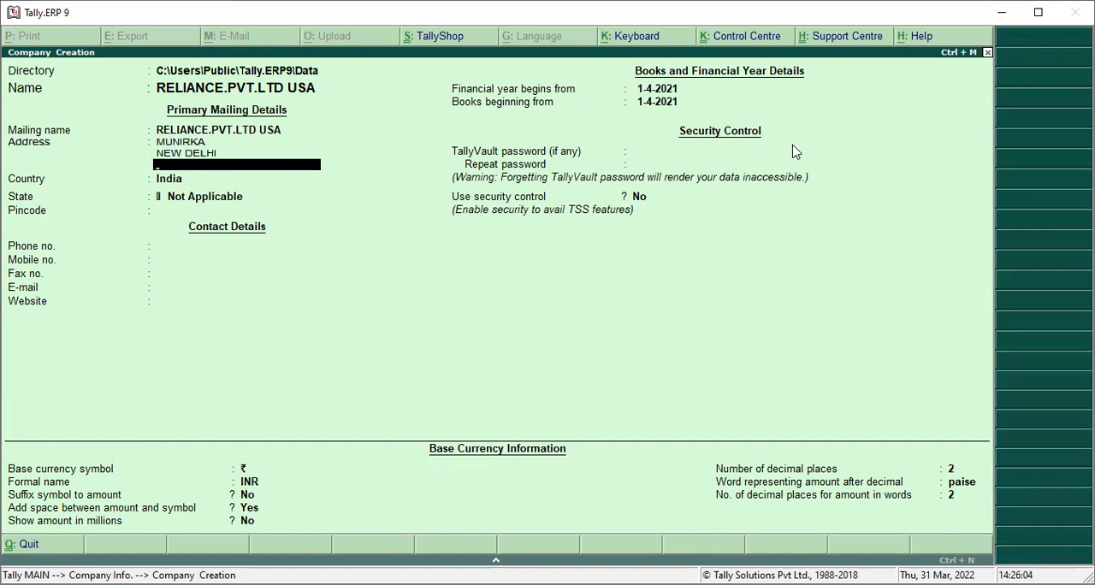
pyautogui.press('Return')
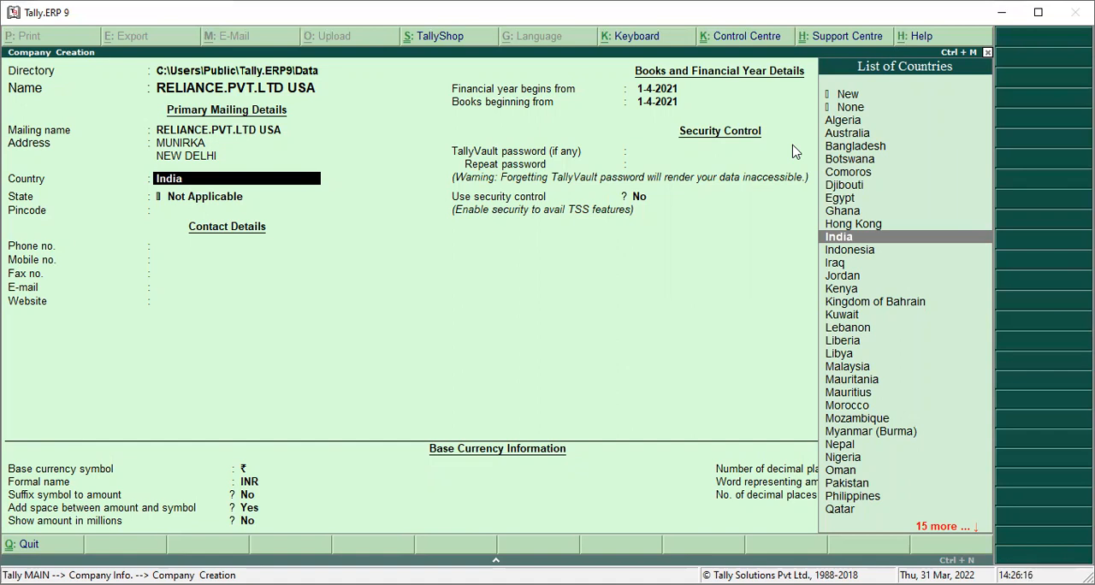
# Set the company's country to Kenya so that the base currency details follow it
pyautogui.press('Return')
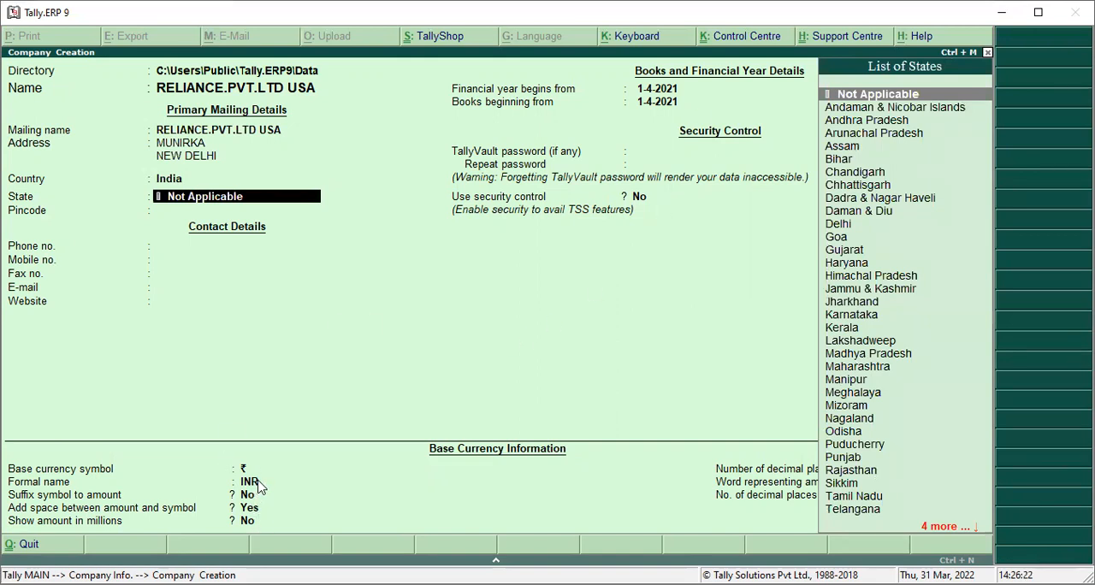
pyautogui.press('BackSpace')
pyautogui.press('Down')
pyautogui.press('Down')
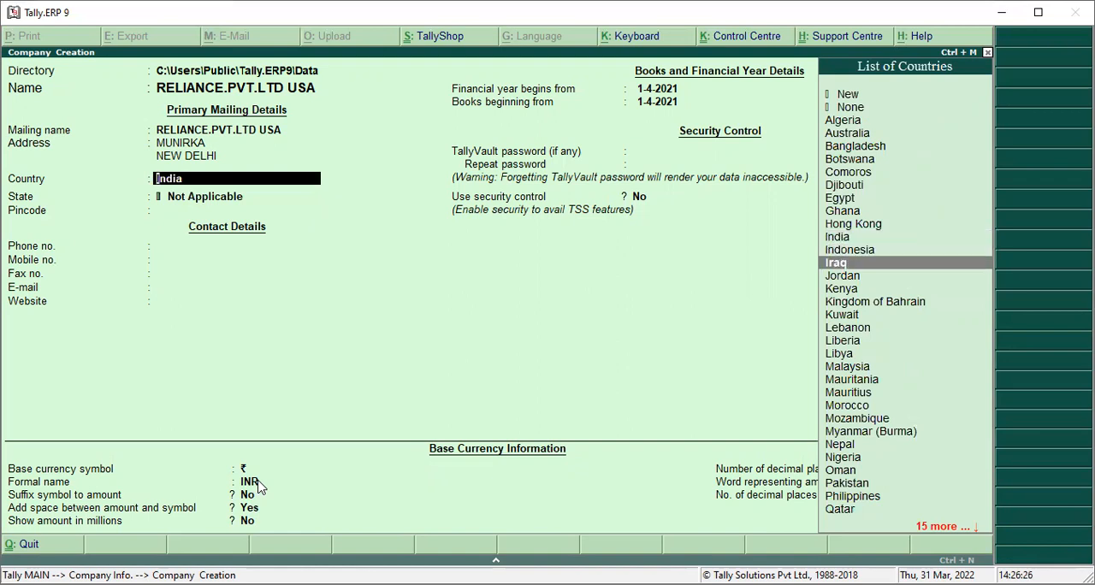
pyautogui.press('Down')
pyautogui.press('Down')
pyautogui.press('Down')
pyautogui.press('Up')
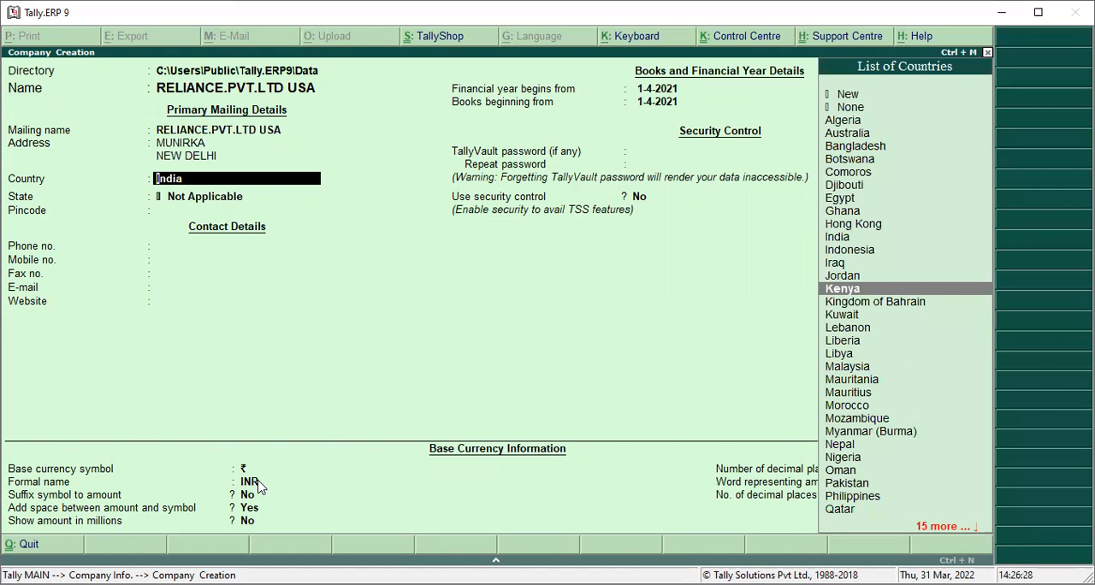
pyautogui.press('Return')
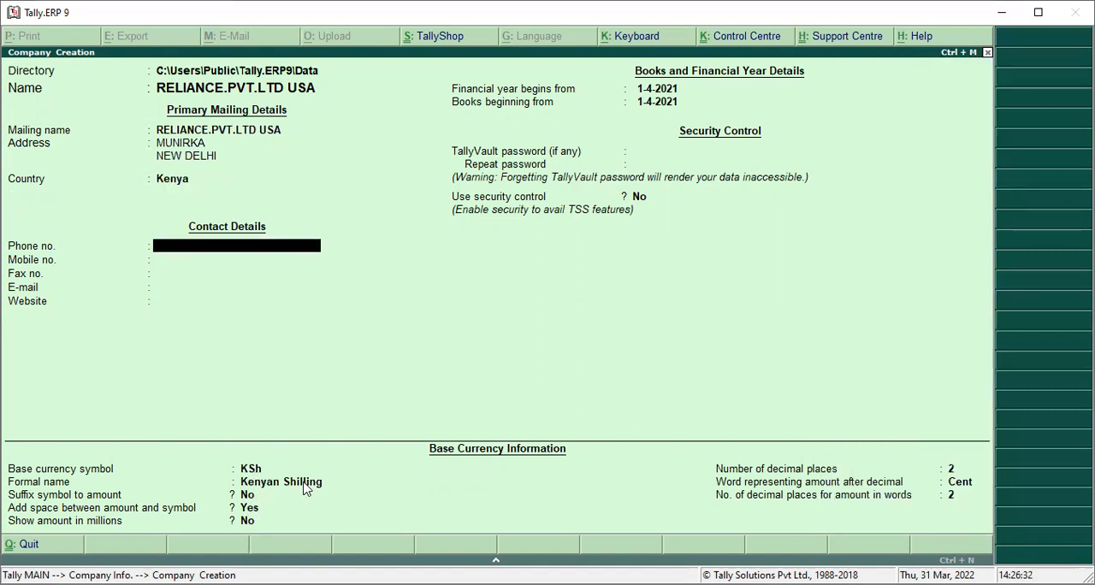
# Set the company's country to Hong Kong so that the base currency details follow it
pyautogui.press('BackSpace')
pyautogui.press('Up')
pyautogui.press('Up')
pyautogui.press('Up')
pyautogui.press('Up')
pyautogui.press('Up')
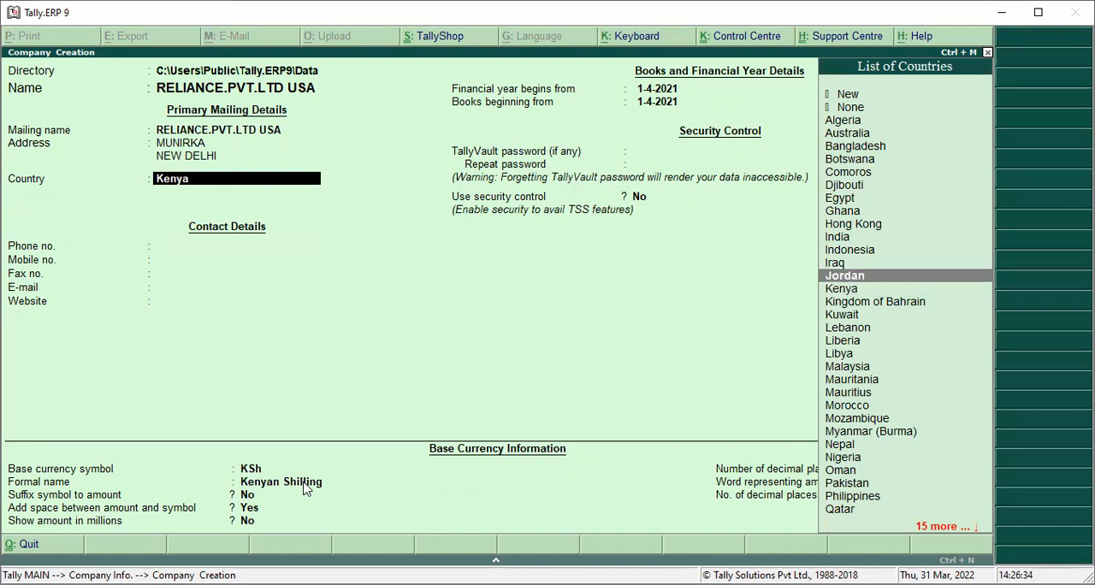
pyautogui.press('Return')
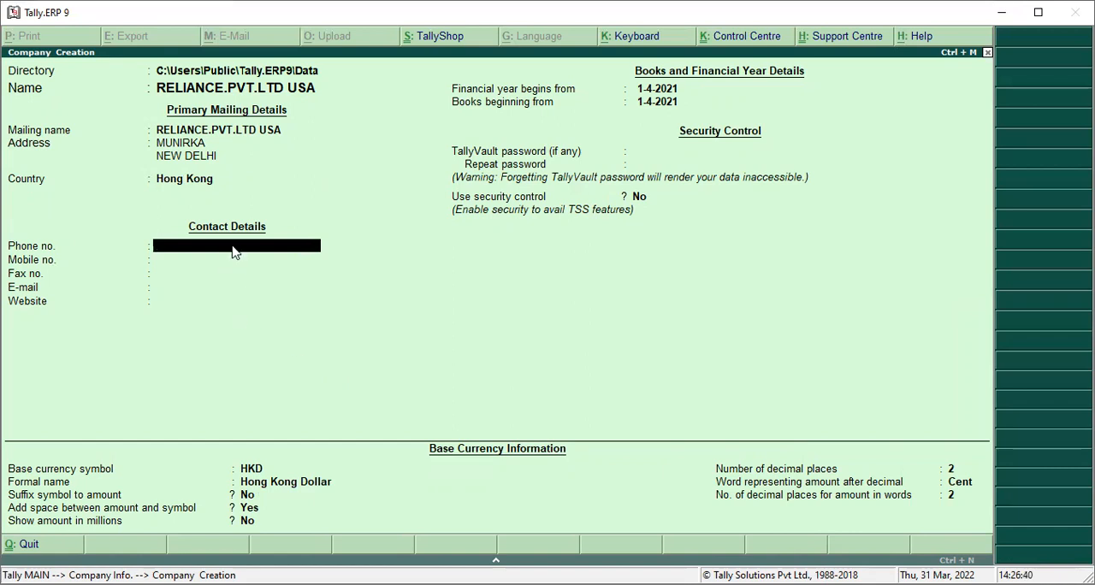
# Return to the country field without changing the address and set the country to India
pyautogui.press('BackSpace')
pyautogui.press('BackSpace')
pyautogui.press('Return')
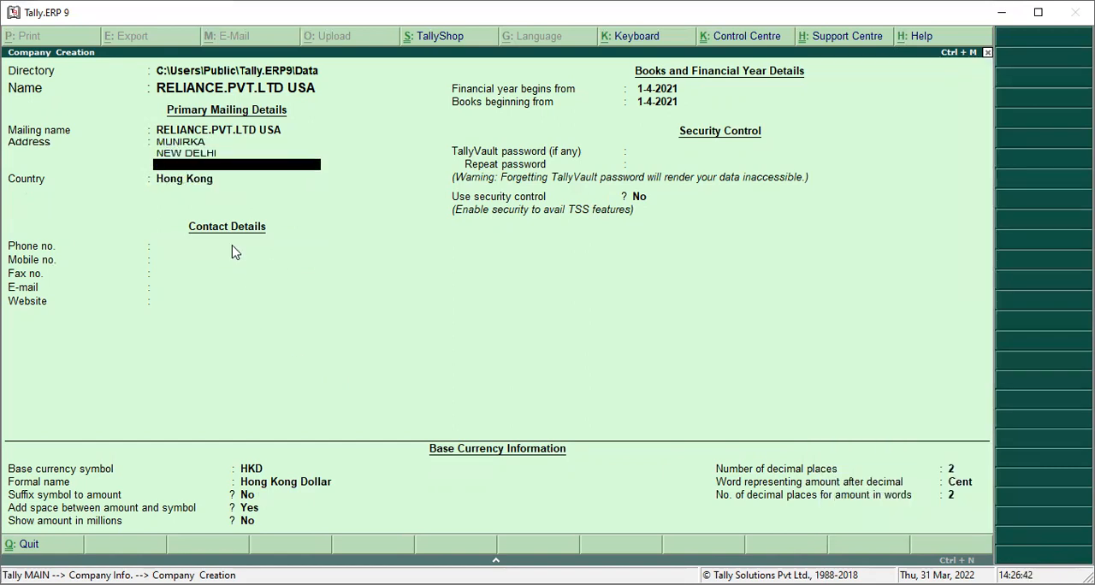
pyautogui.press('Return')
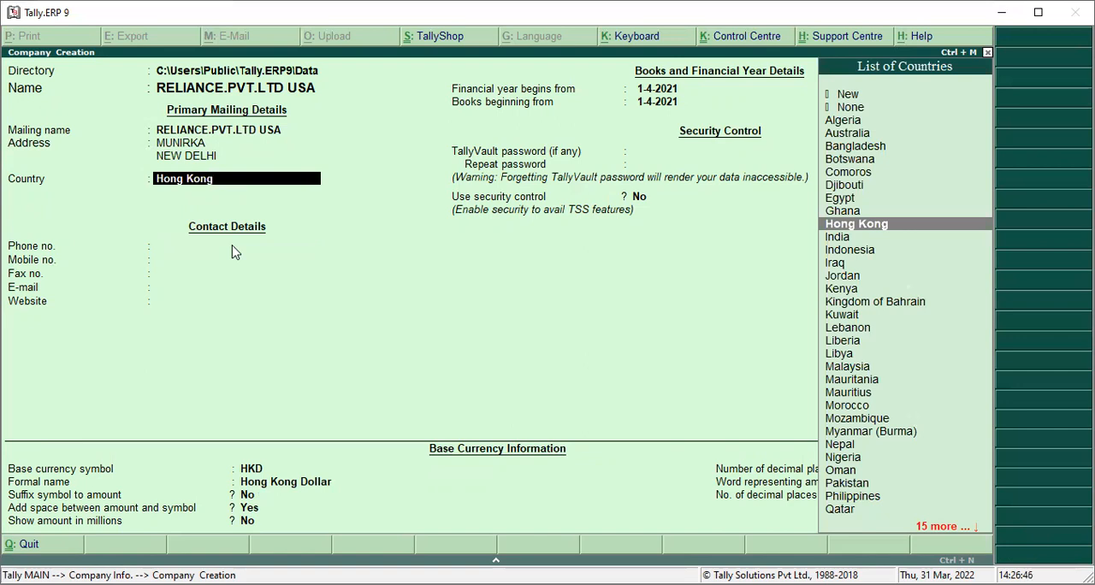
pyautogui.press('Down')
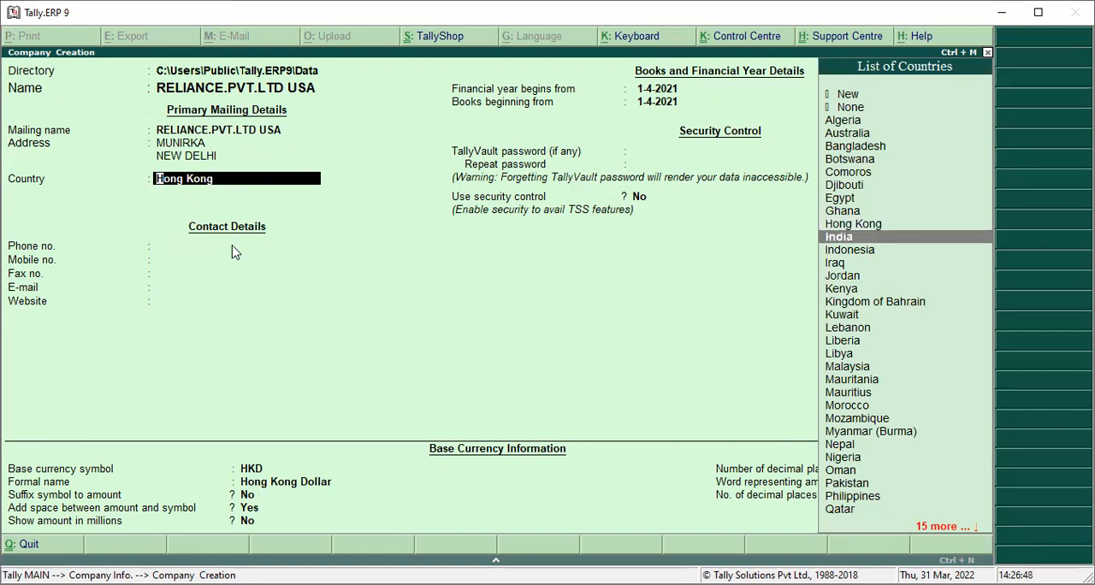
pyautogui.press('Return')
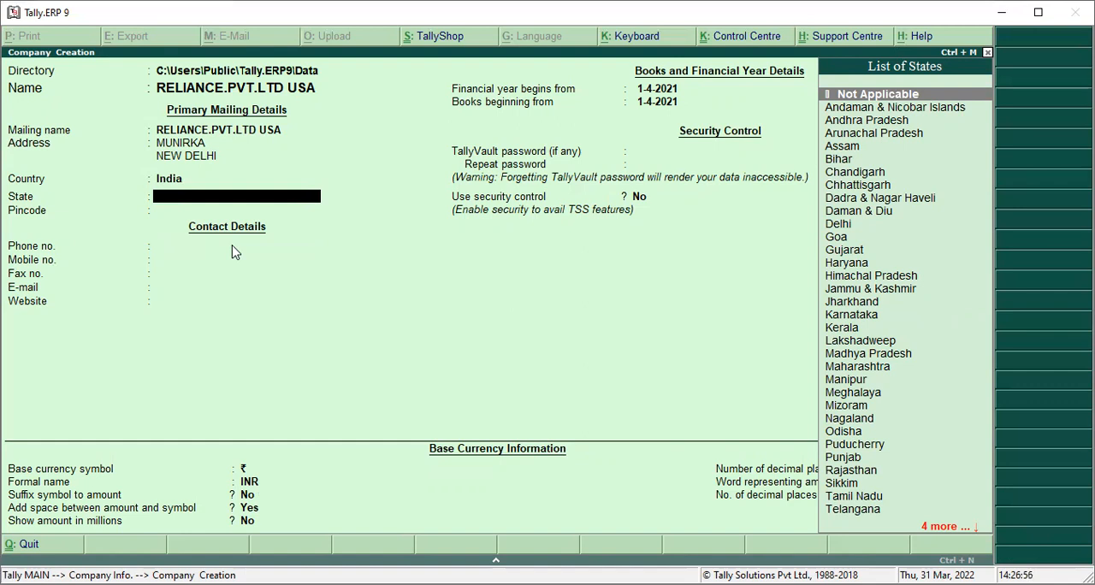
# Set the company's state to Delhi and enter its pincode
pyautogui.press('Down')
pyautogui.press('Down')
pyautogui.press('Down')
pyautogui.press('Down')
pyautogui.press('Down')
pyautogui.press('Down')
pyautogui.press('Down')
pyautogui.press('Down')
pyautogui.press('Down')
pyautogui.press('Down')
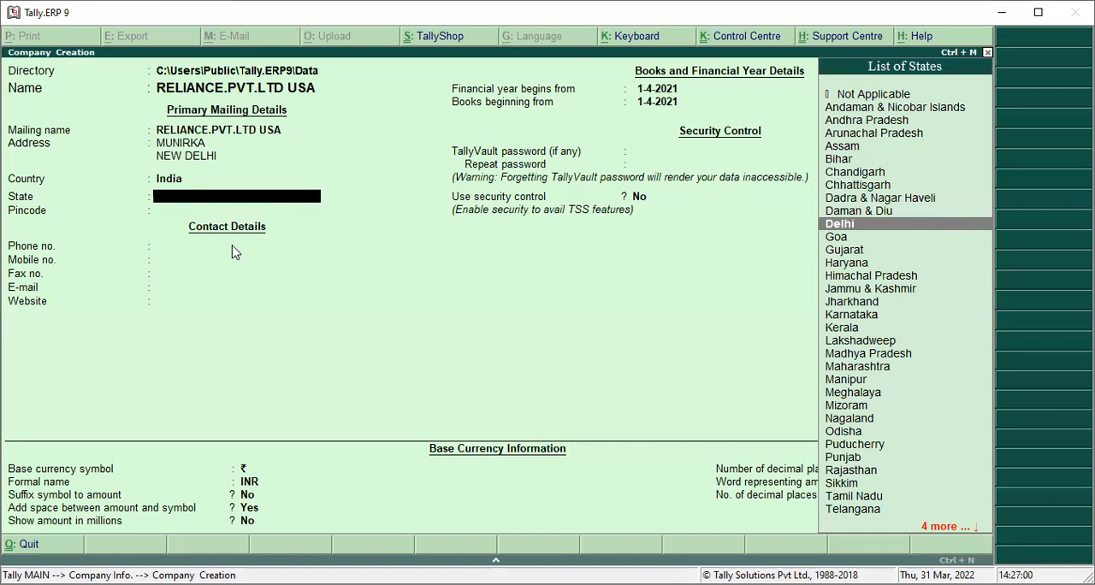
pyautogui.press('Return')
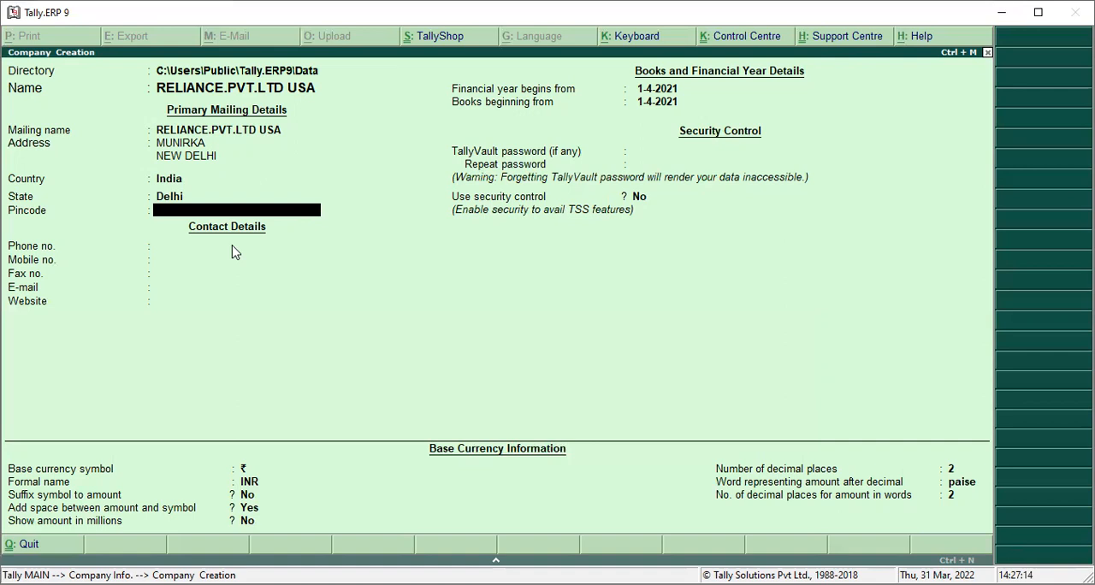
pyautogui.write('10065')
pyautogui.press('Return')
# Enter the company's phone number and mobile number, leaving the fax number blank
pyautogui.write('54464')
pyautogui.press('Return')
pyautogui.write('465464')
pyautogui.press('Return')
pyautogui.press('Return')
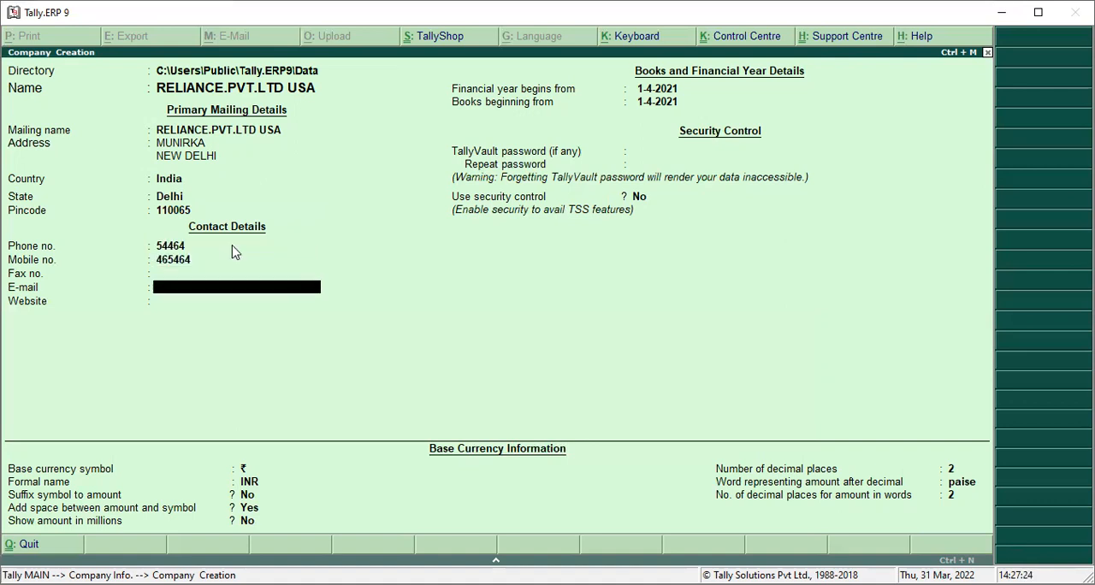
pyautogui.press('Return')
pyautogui.write('WWW.SVS')
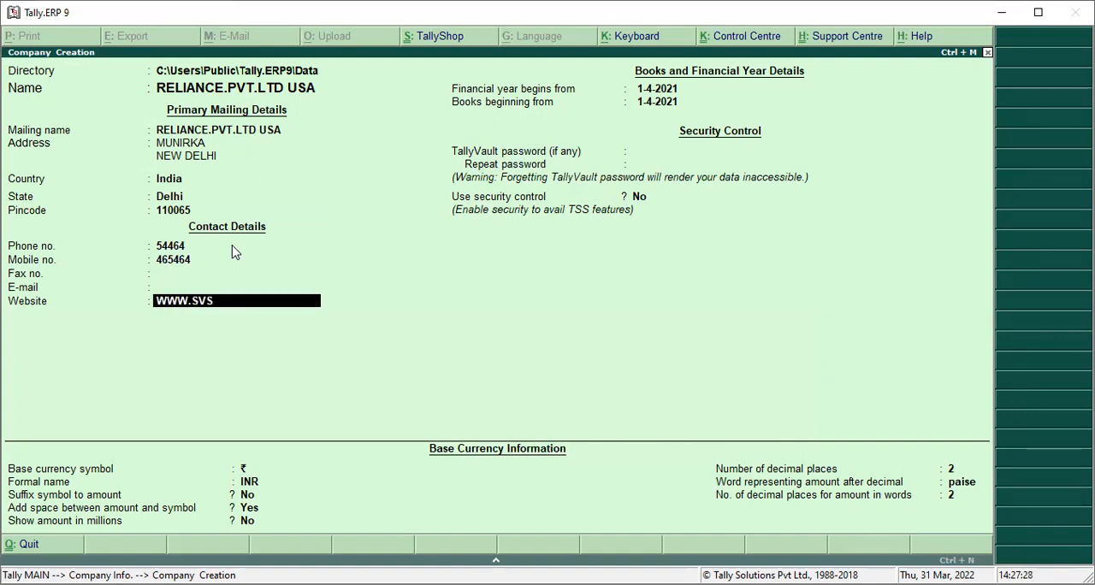
pyautogui.write('.COM')
pyautogui.press('Return')
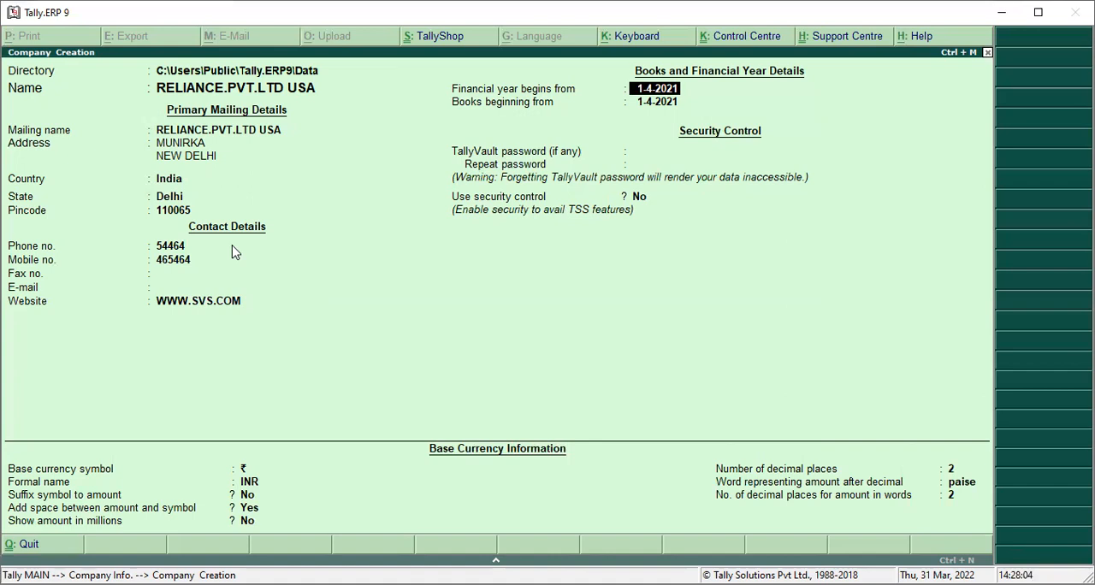
# Set the financial year to begin from 1-3-2021
pyautogui.write('1-3')
pyautogui.press('Return')
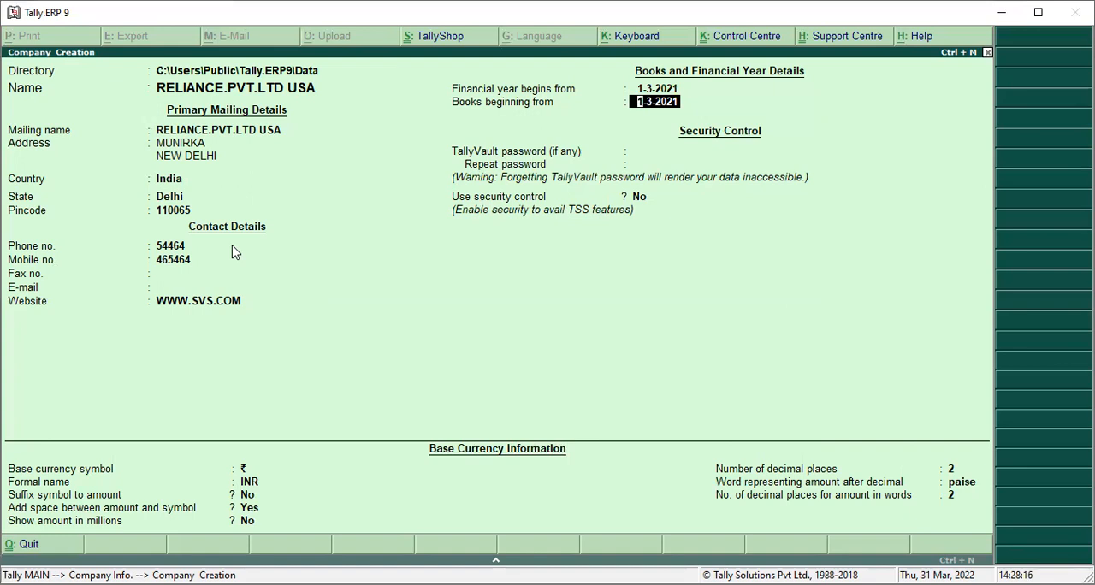
# Return to the financial year start, set it to 1-3-2022 and accept the same date for the books beginning
pyautogui.press('BackSpace')
pyautogui.write('1-')
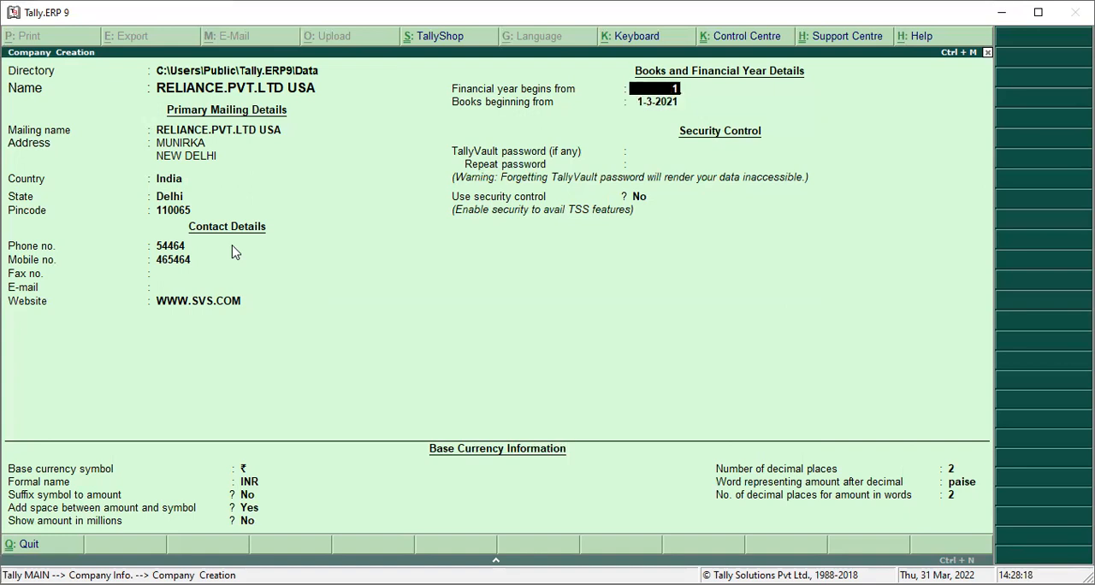
pyautogui.write('3-2022')
pyautogui.press('Return')
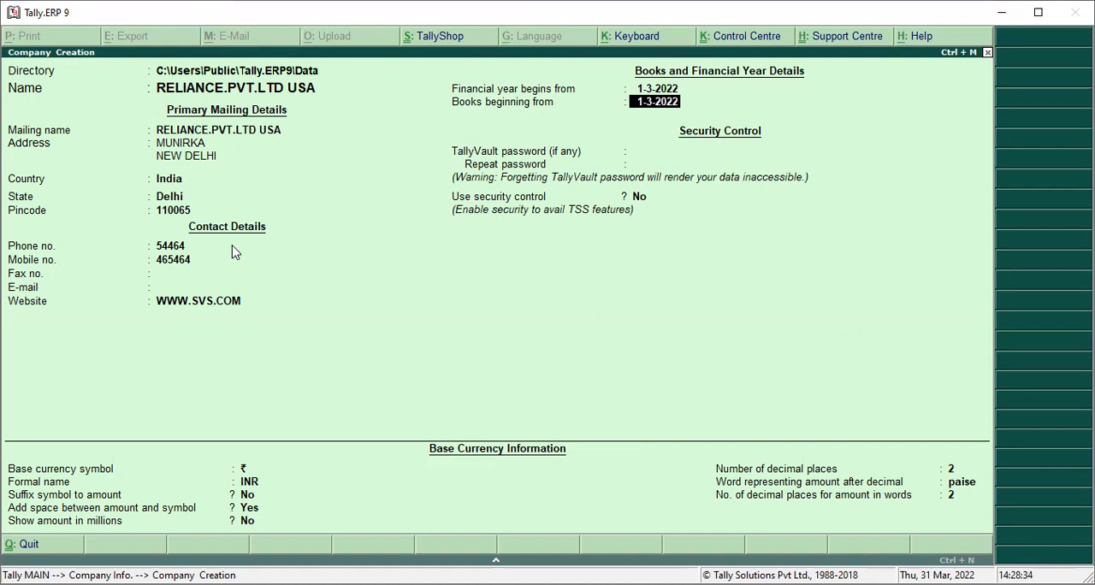
pyautogui.press('Return')
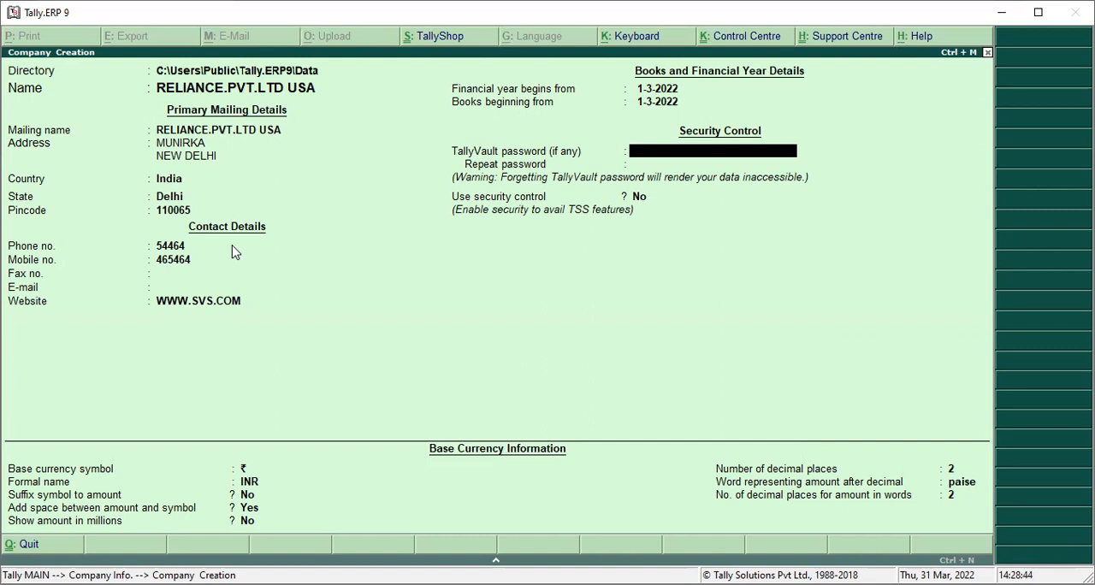
# Enter the TallyVault password for the company and repeat it
pyautogui.write('**')
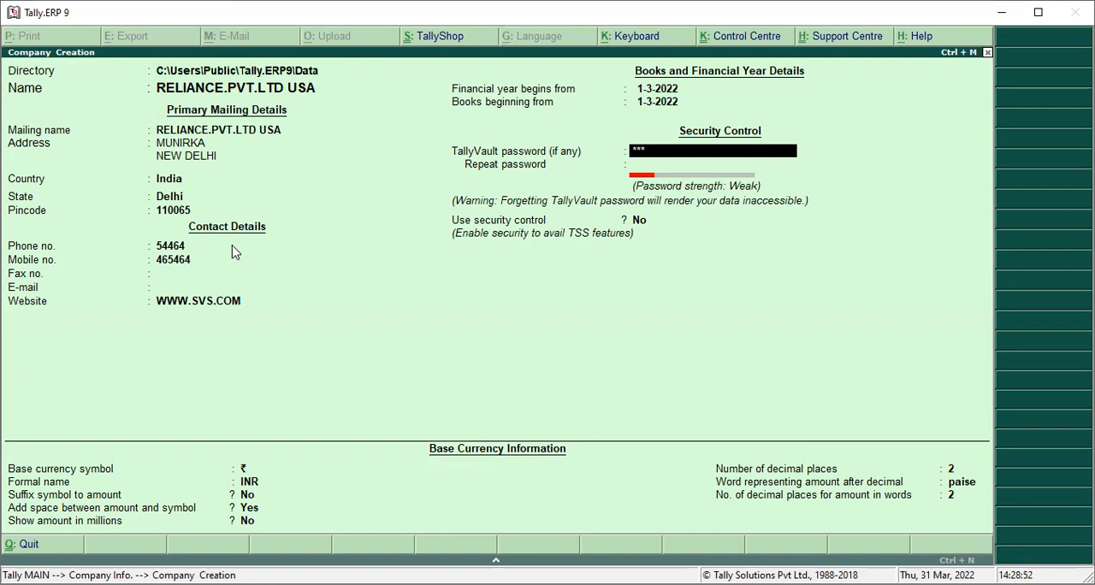
pyautogui.press('Return')
pyautogui.write('**')
pyautogui.press('Return')
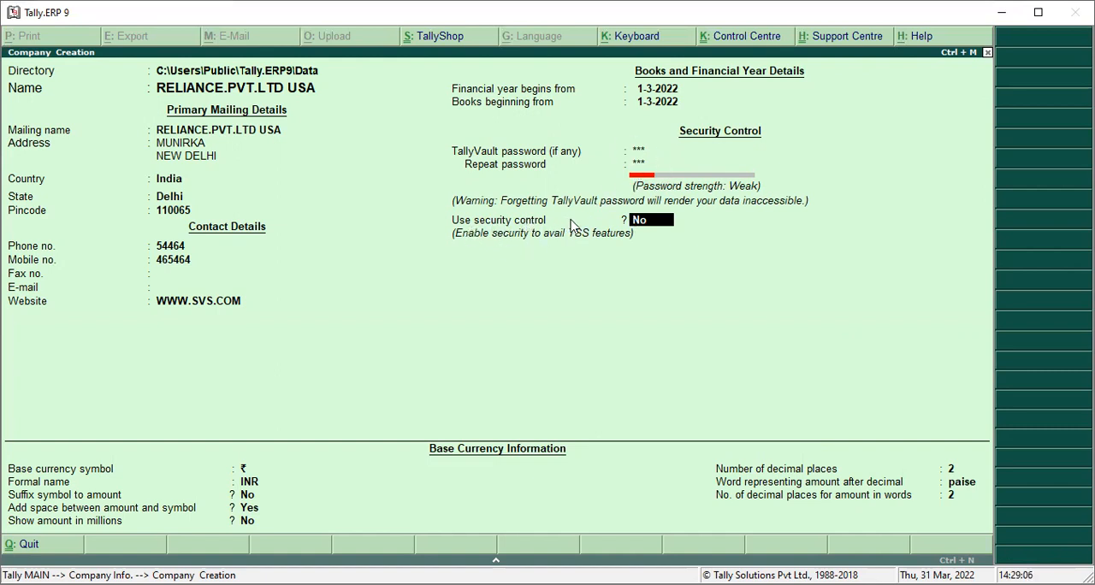
# Enable security control for the company and enter the administrator's name
pyautogui.write('Y')
pyautogui.press('Return')
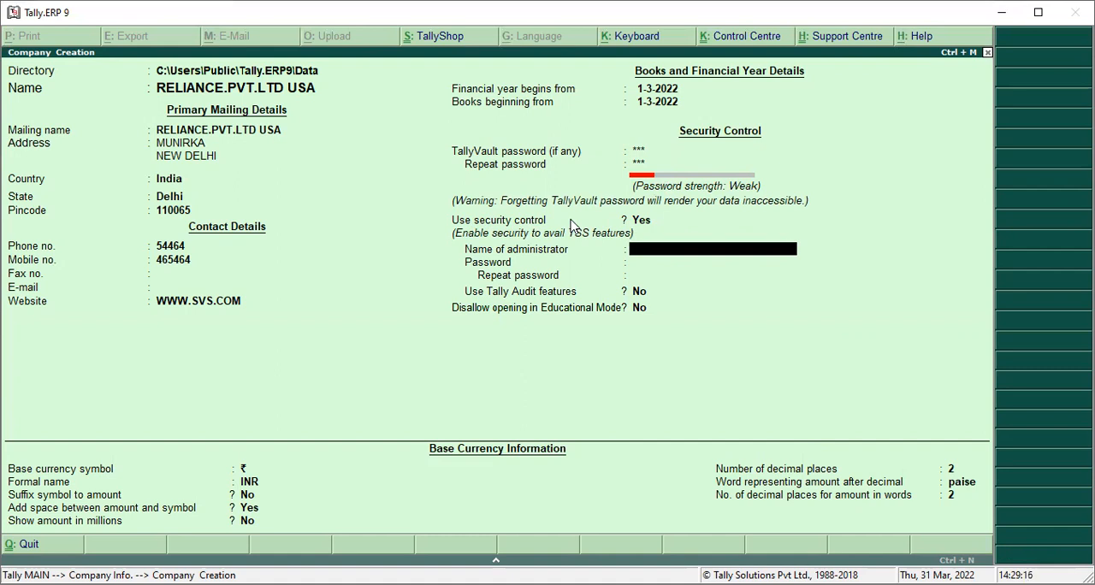
pyautogui.write('SANJAY')
pyautogui.press('Return')
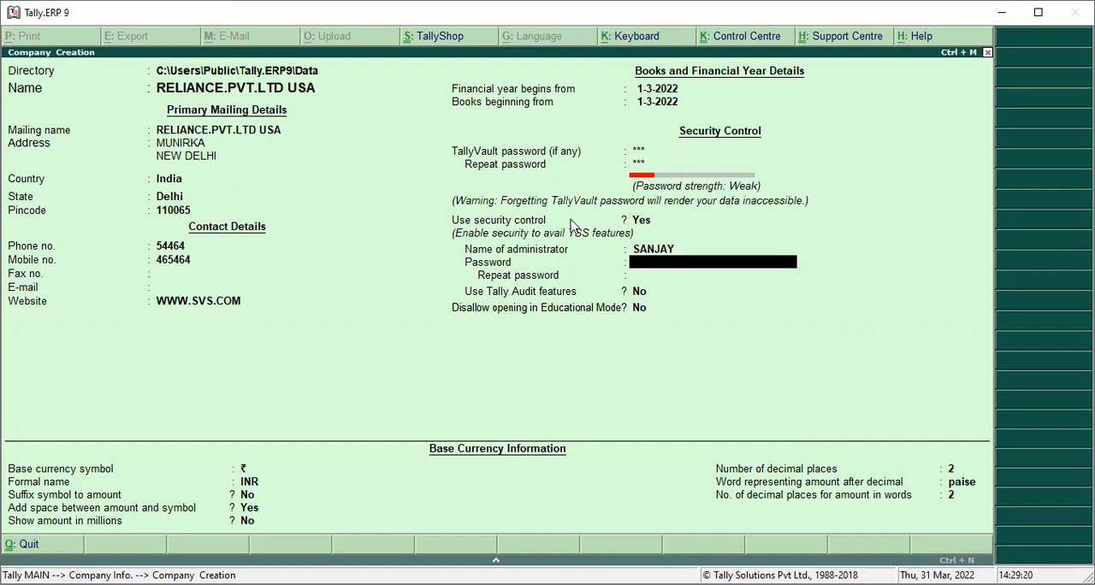
# Enter and repeat the administrator's password, keeping Tally Audit features and the ban on opening in Educational Mode at No
pyautogui.write('***')
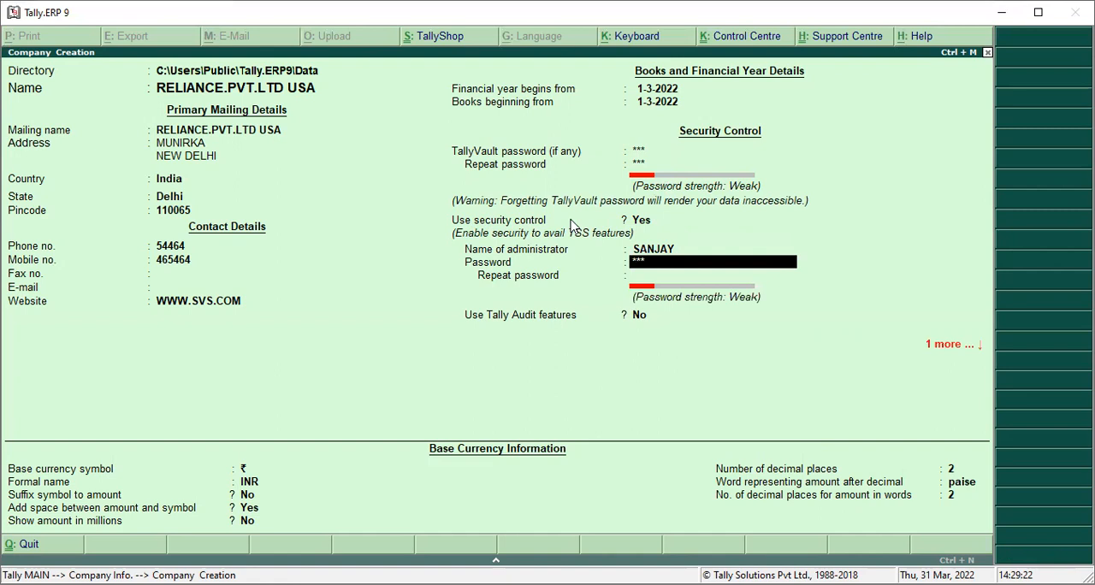
pyautogui.press('Return')
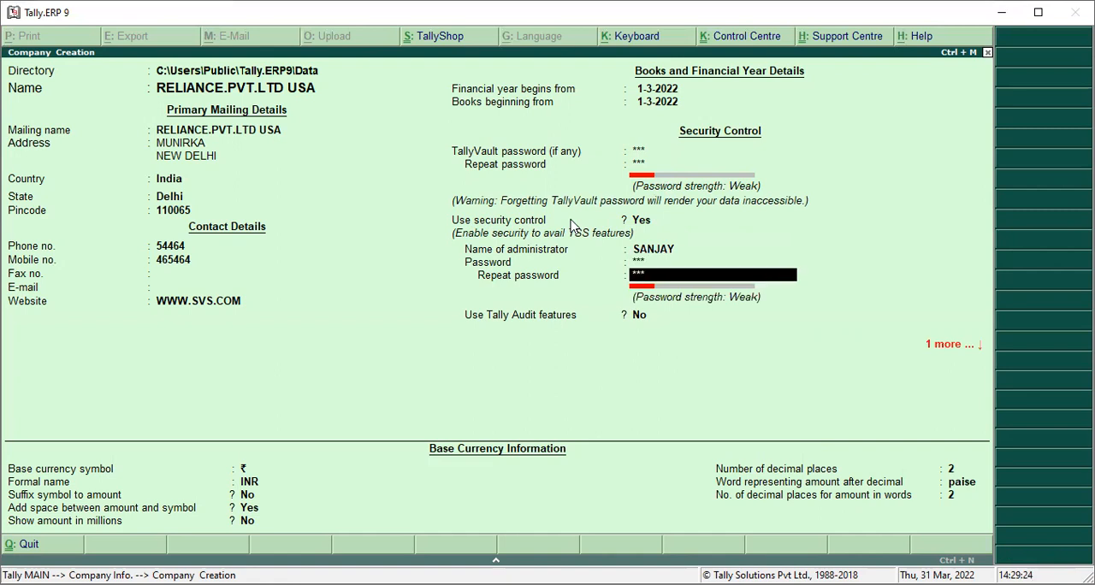
pyautogui.press('Return')
pyautogui.press('Return')
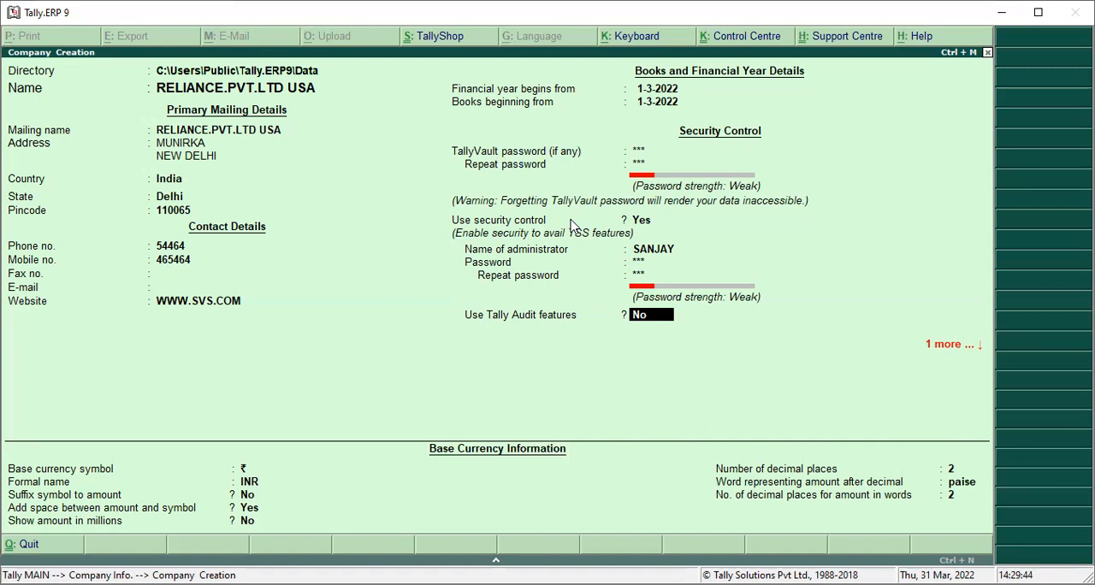
pyautogui.press('Return')
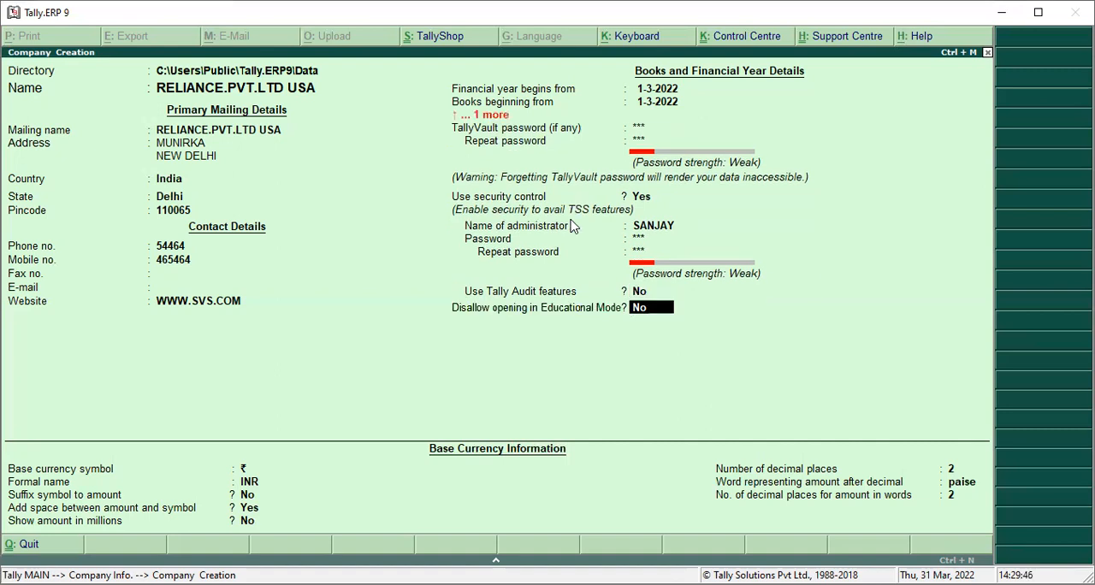
pyautogui.press('Return')
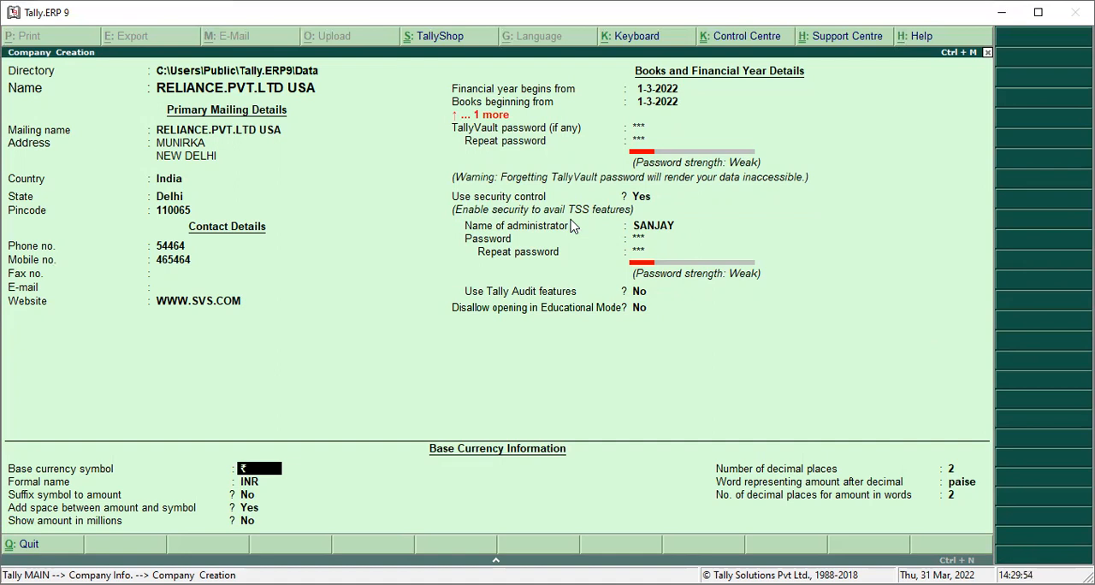
# Keep all default base currency details for INR and accept the company creation
pyautogui.press('Return')
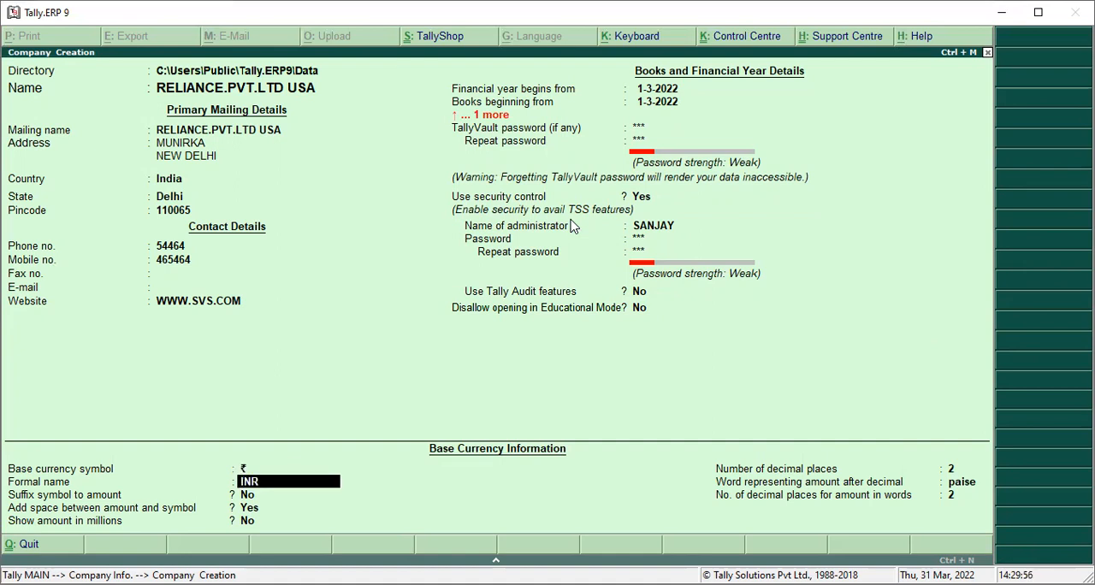
pyautogui.press('Return')
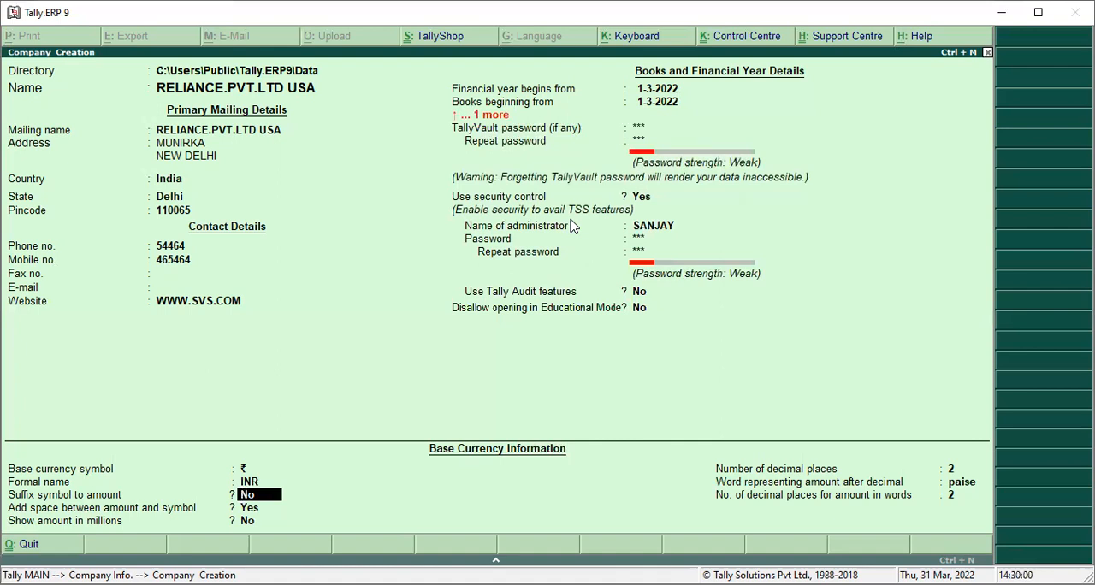
pyautogui.press('Return')
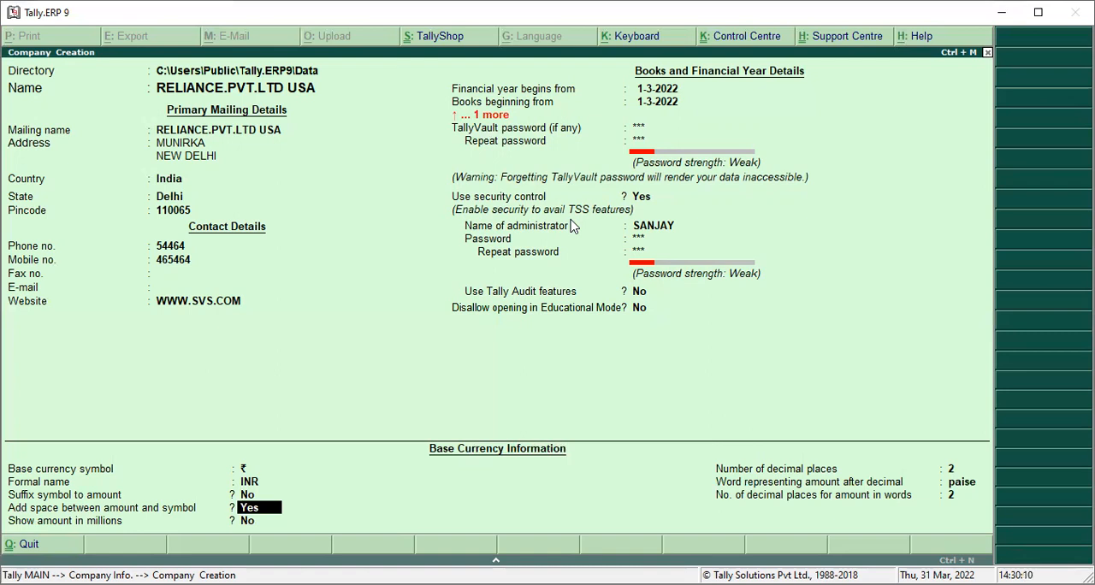
pyautogui.press('Return')
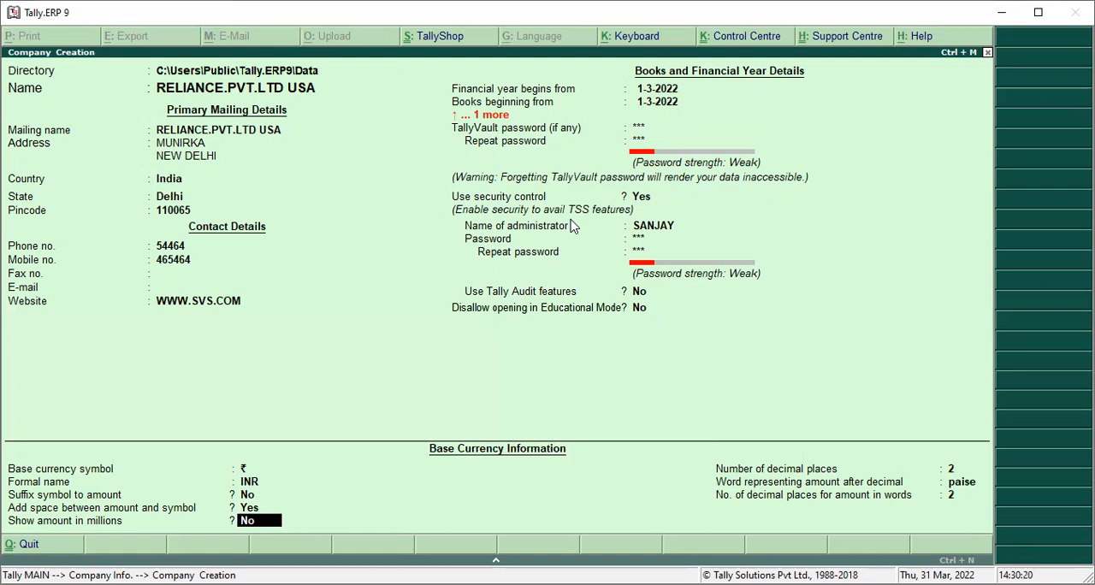
pyautogui.press('Return')
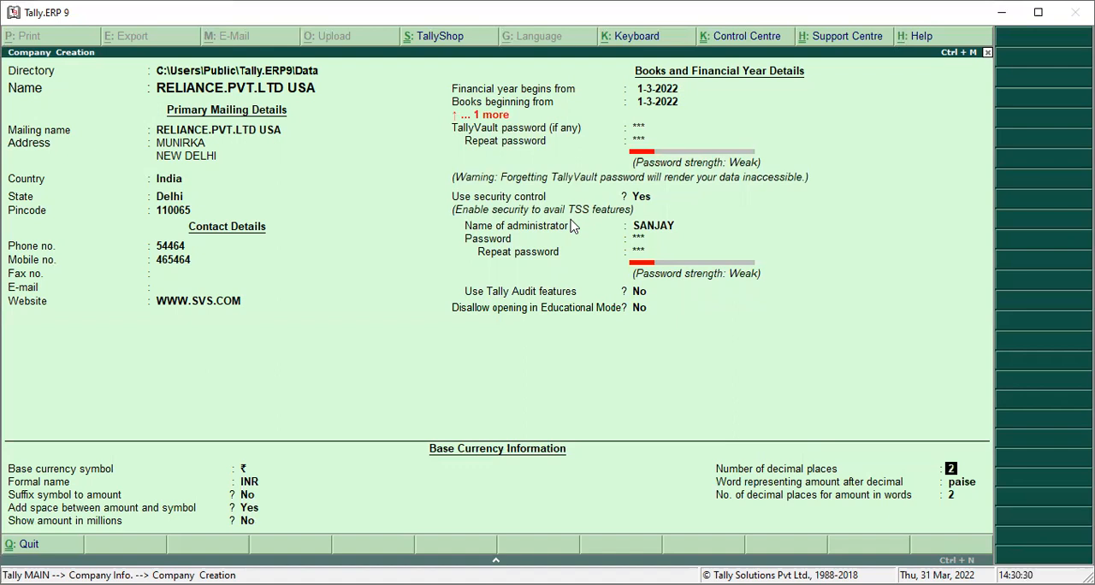
pyautogui.press('Return')
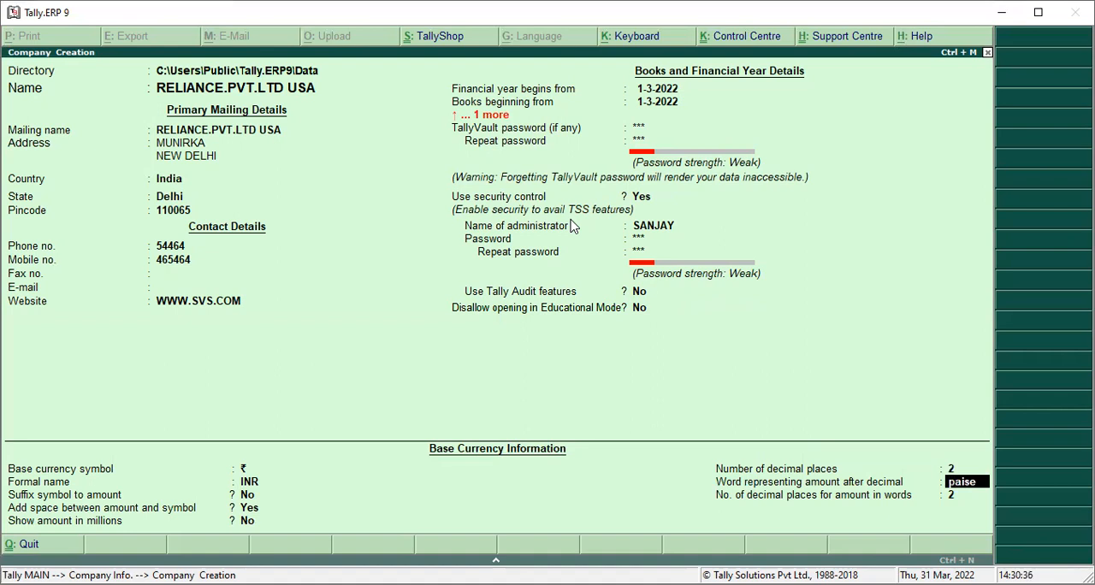
pyautogui.press('Return')
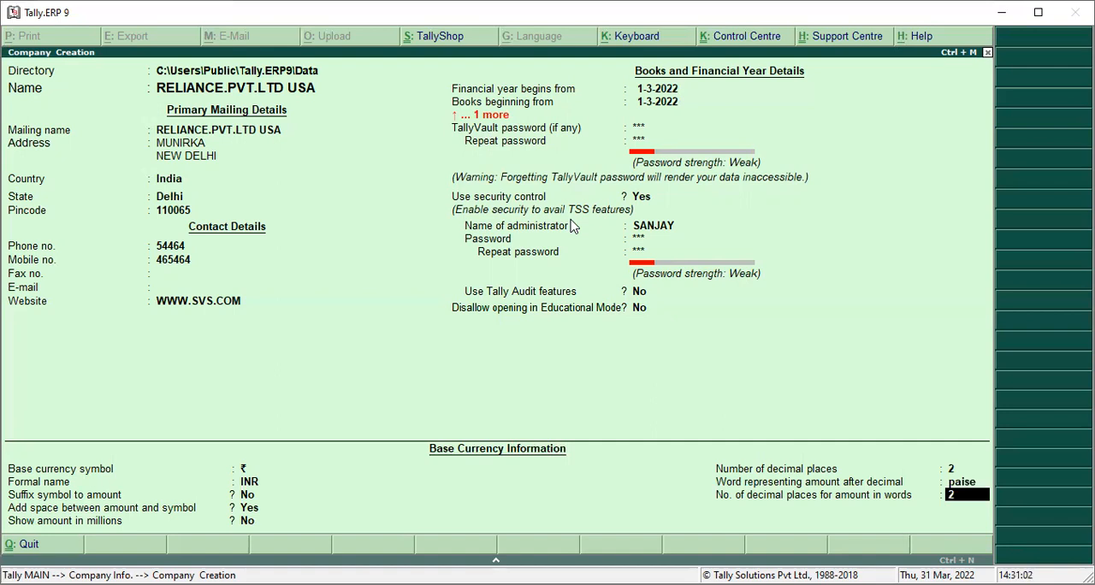
pyautogui.press('Return')
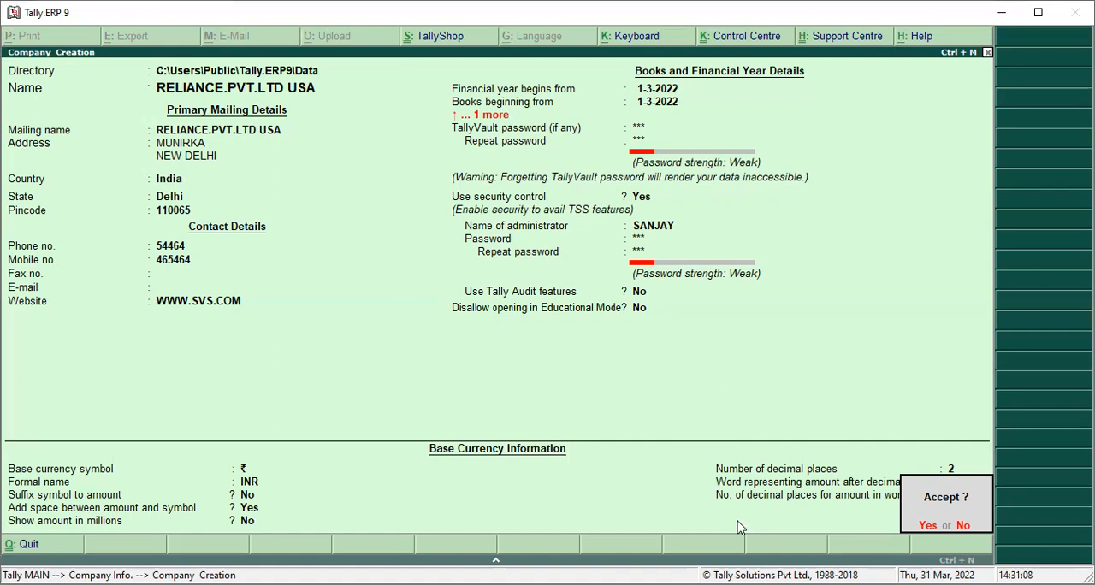
pyautogui.press('Return')
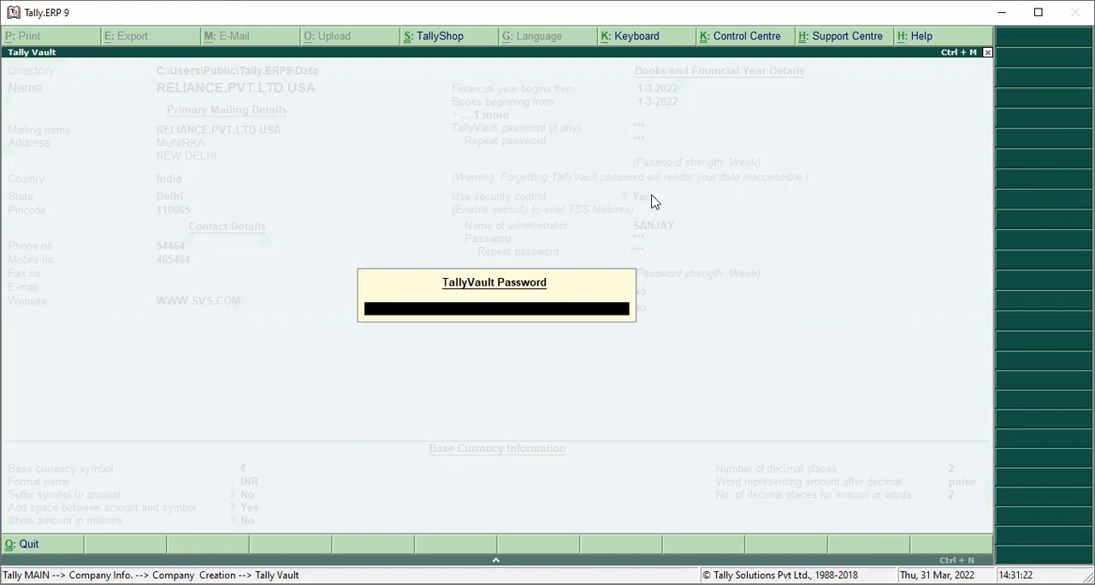
# Unlock the new company with the TallyVault password and log in with the administrator's user name and password
pyautogui.write('12')
pyautogui.press('Return')
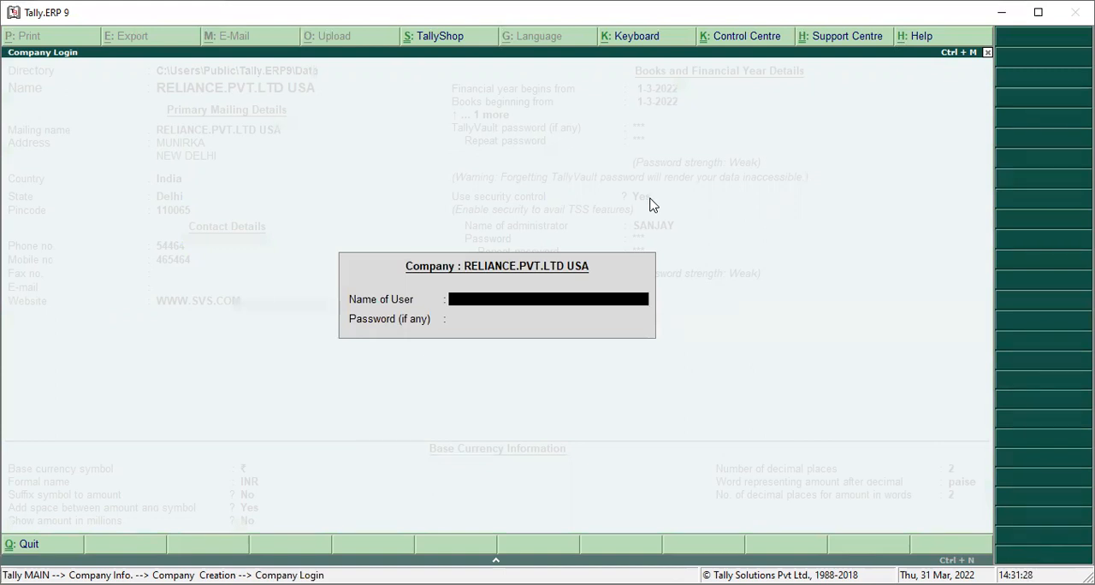
pyautogui.write('SANJAY')
pyautogui.press('Return')
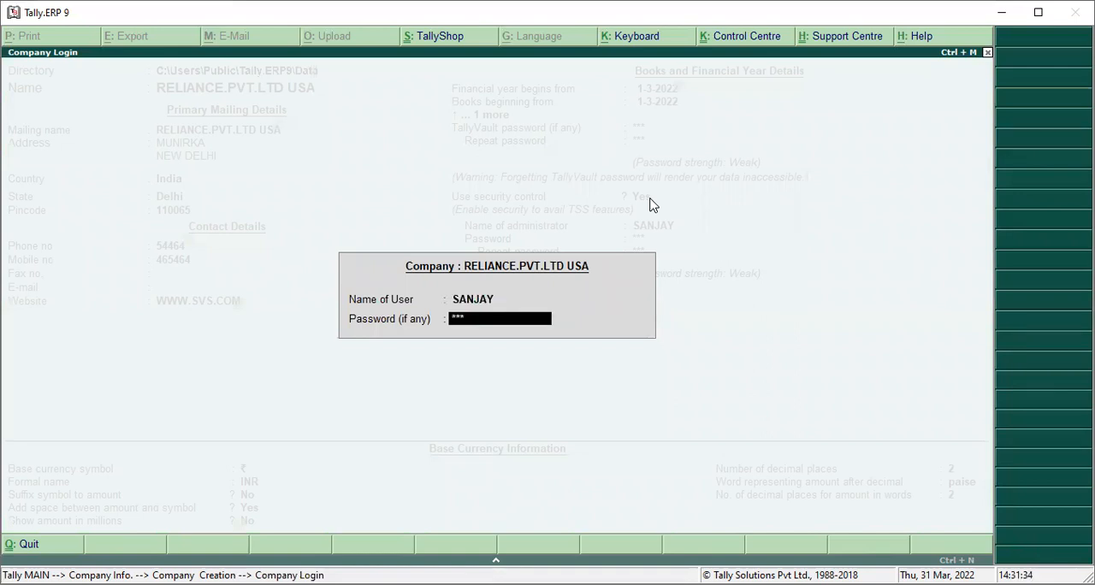
pyautogui.press('Return')
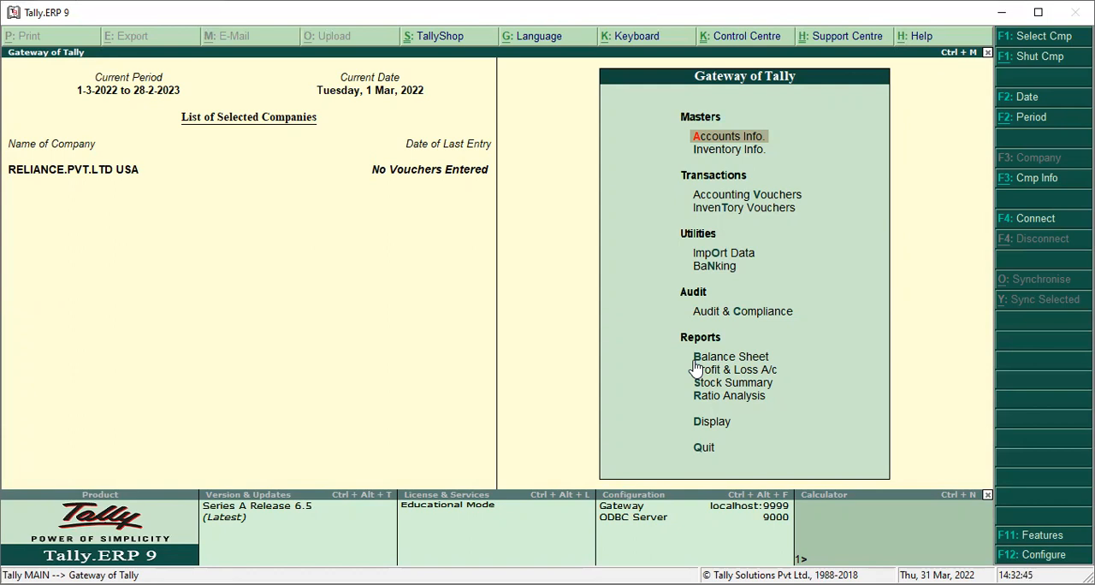
# Examine the company's Balance Sheet in detailed view and return to the Gateway of Tally
pyautogui.press('Down')
pyautogui.press('Down')
pyautogui.press('Down')
pyautogui.press('Down')
pyautogui.press('Down')
pyautogui.press('Down')
pyautogui.press('Down')
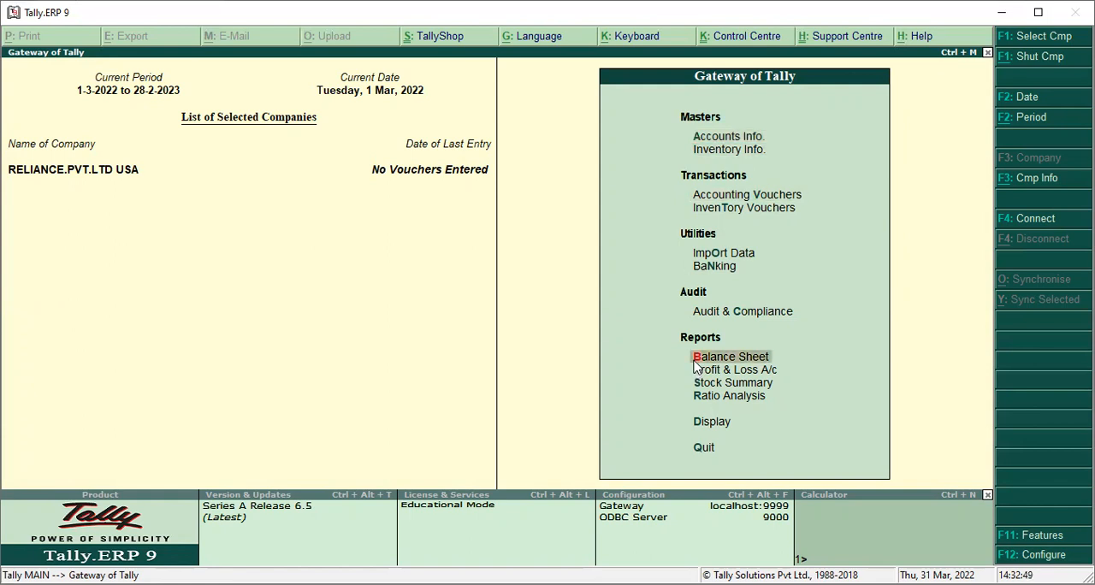
pyautogui.press('Return')
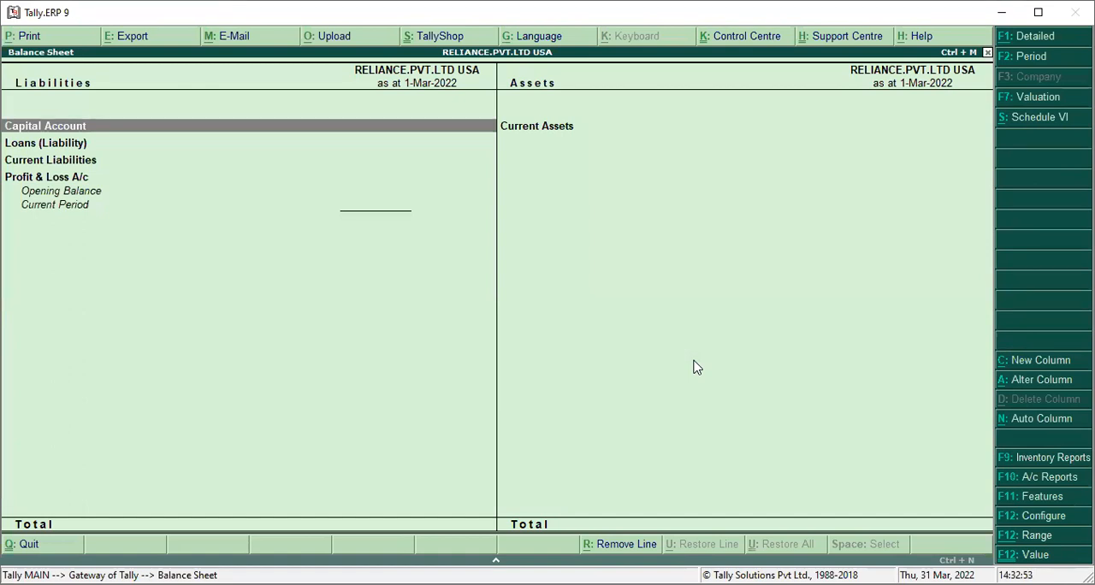
pyautogui.hotkey('alt', 'F1')
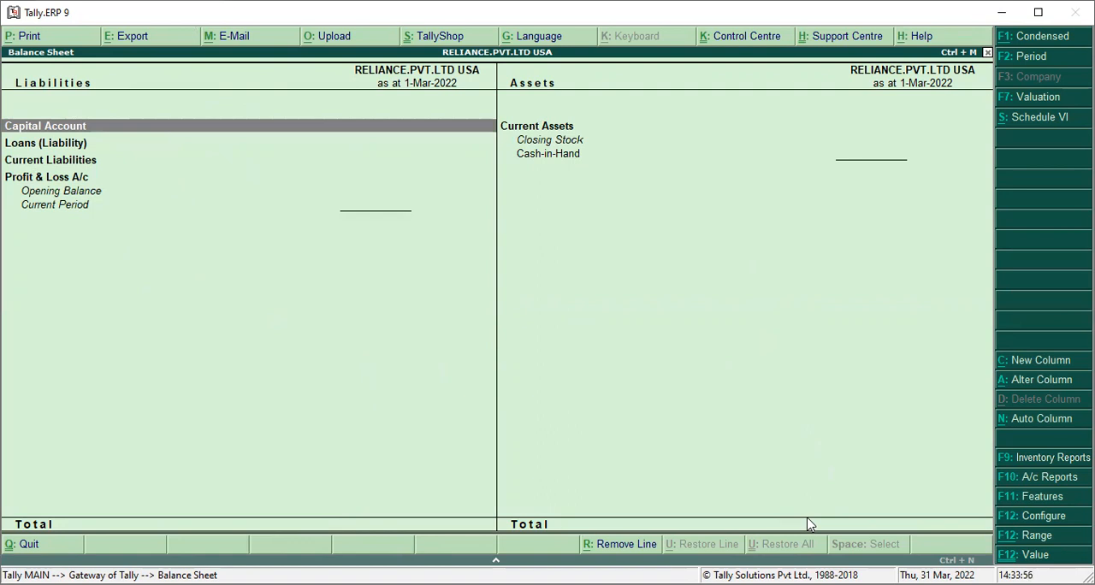
pyautogui.press('Escape')
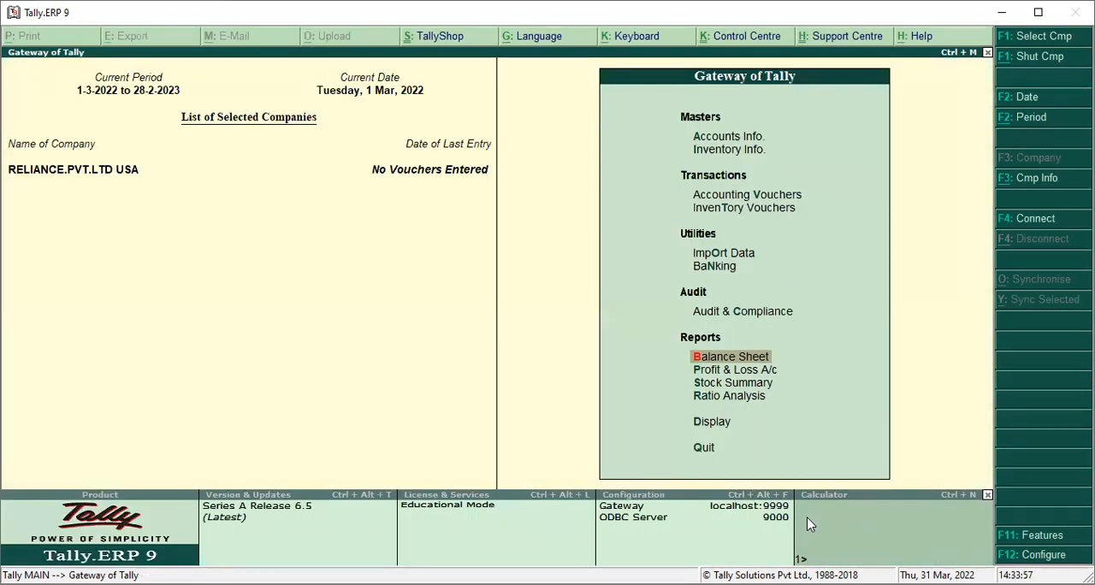
# Open the list of the company's existing account groups for single-group display
pyautogui.press('Up')
pyautogui.press('Up')
pyautogui.press('Up')
pyautogui.press('Up')
pyautogui.press('Up')
pyautogui.press('Up')
pyautogui.press('Up')
pyautogui.press('Up')
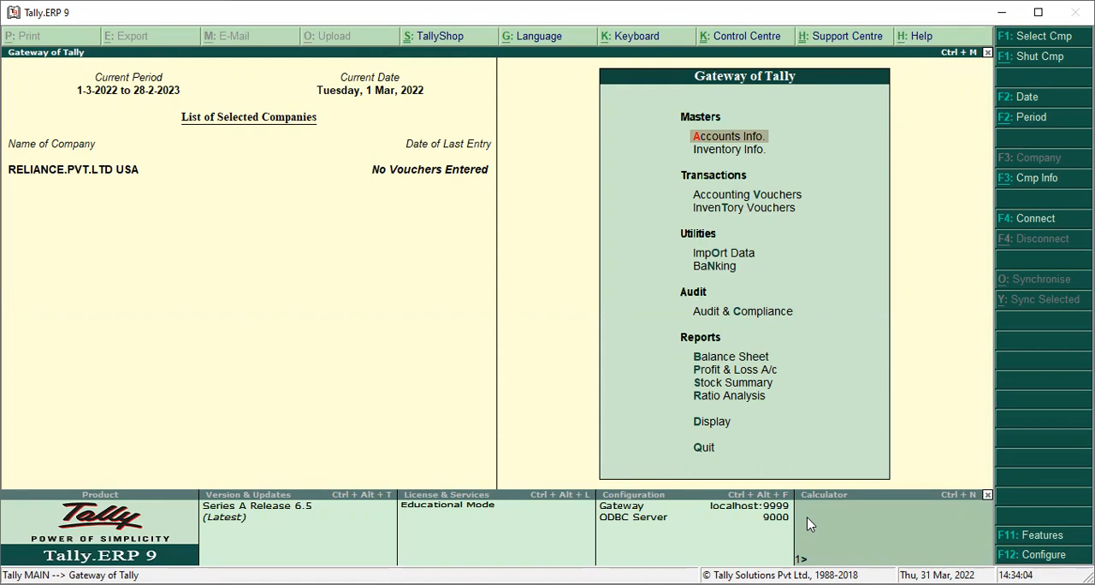
pyautogui.press('Return')
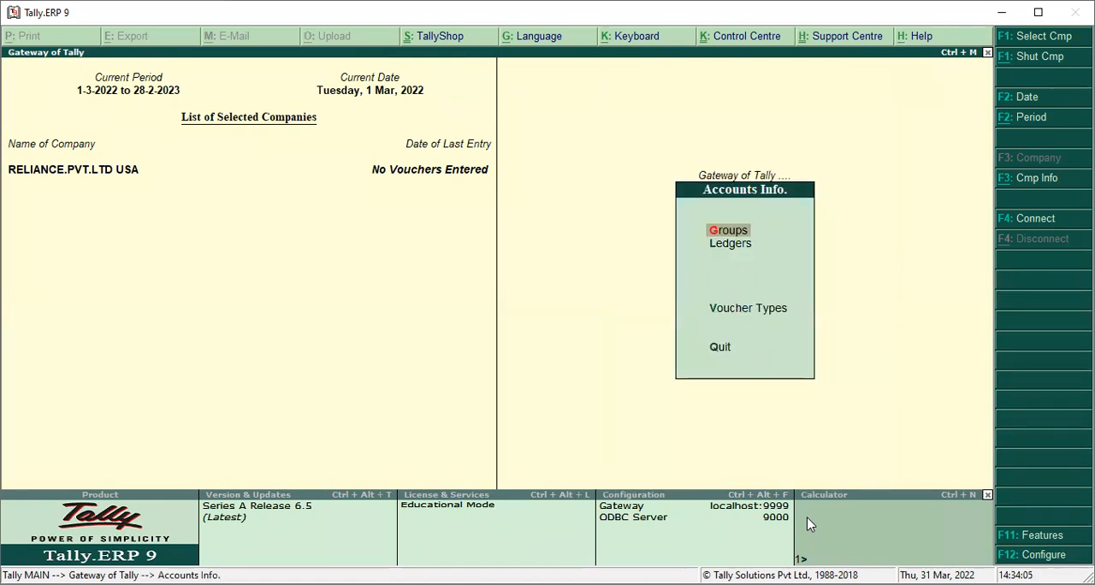
pyautogui.press('Down')
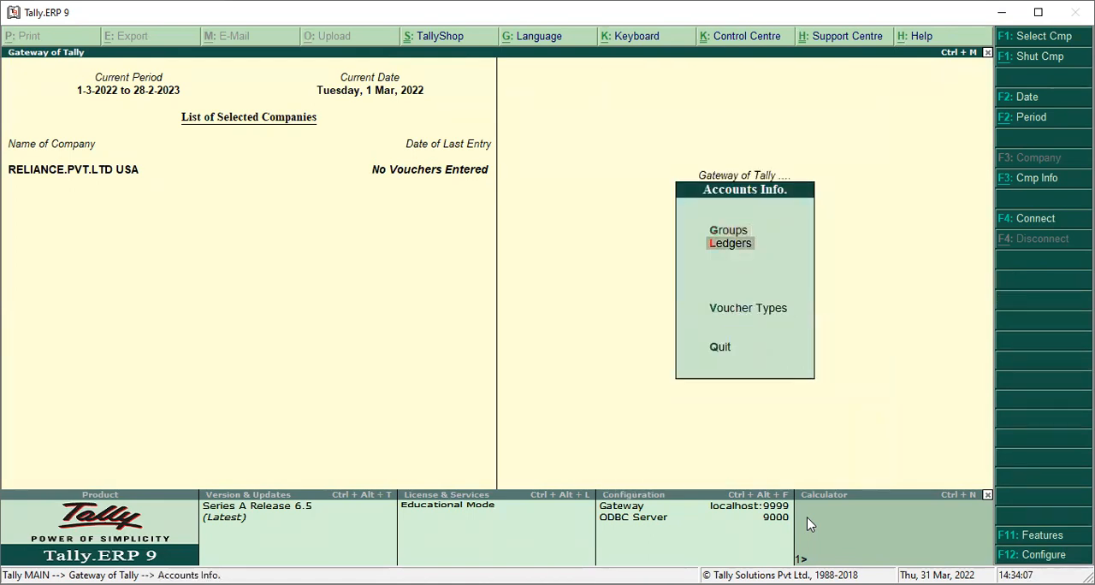
pyautogui.press('Up')
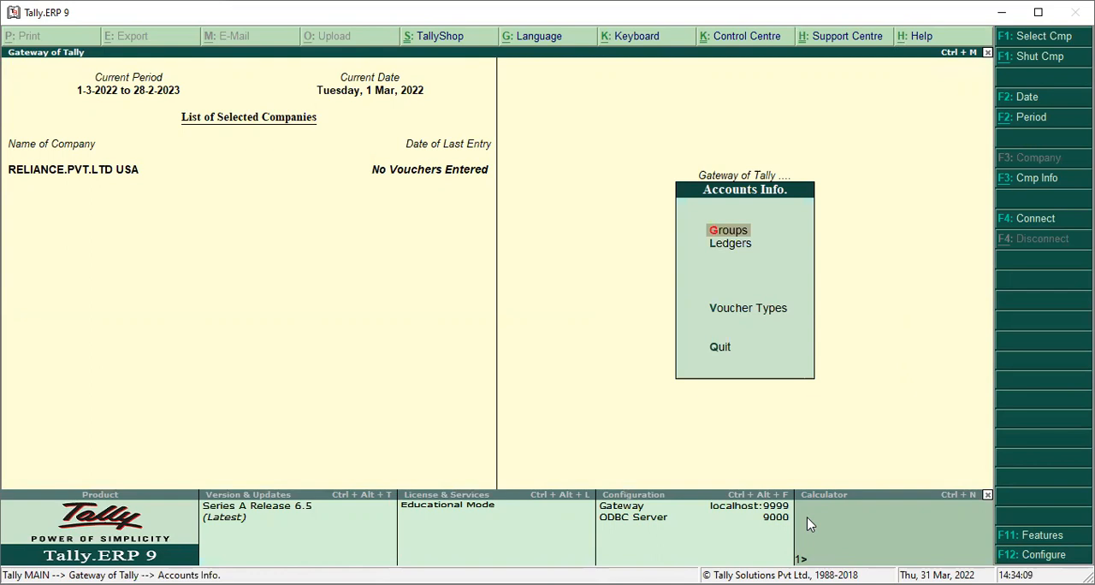
pyautogui.press('Down')
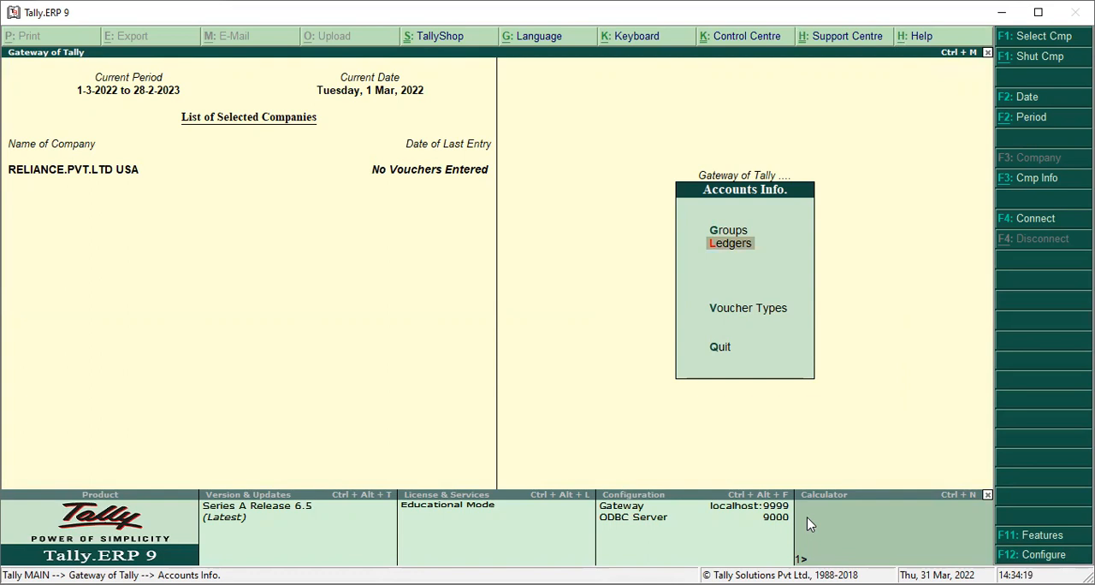
pyautogui.press('Up')
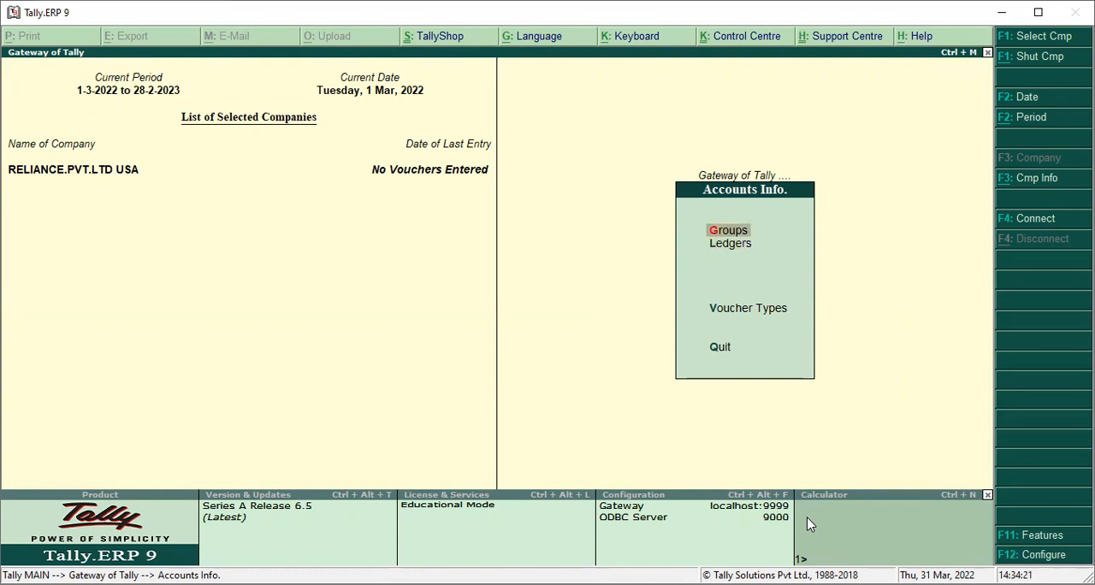
pyautogui.press('Return')
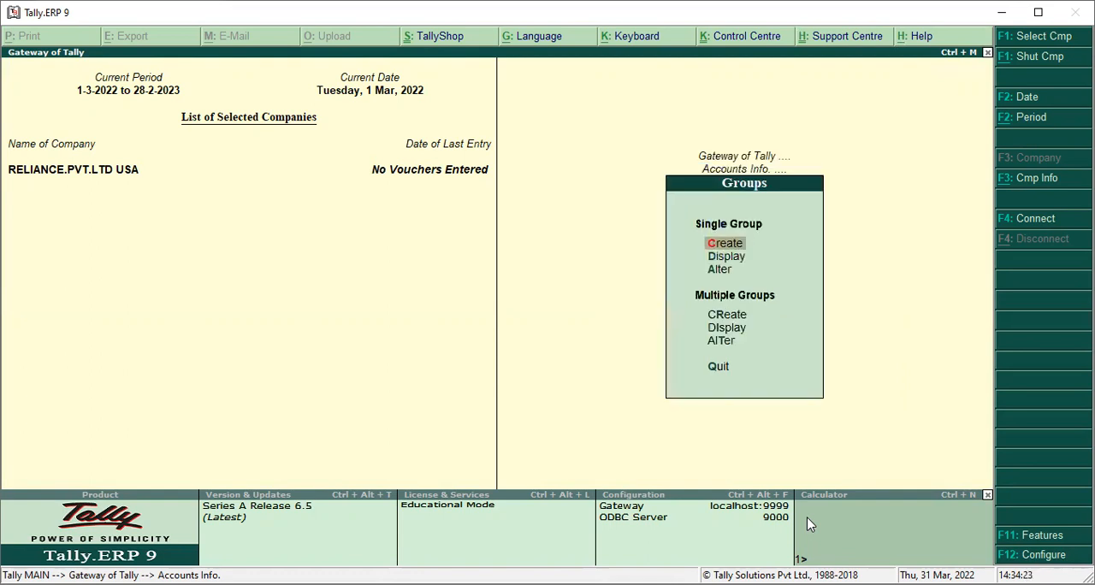
pyautogui.press('Down')
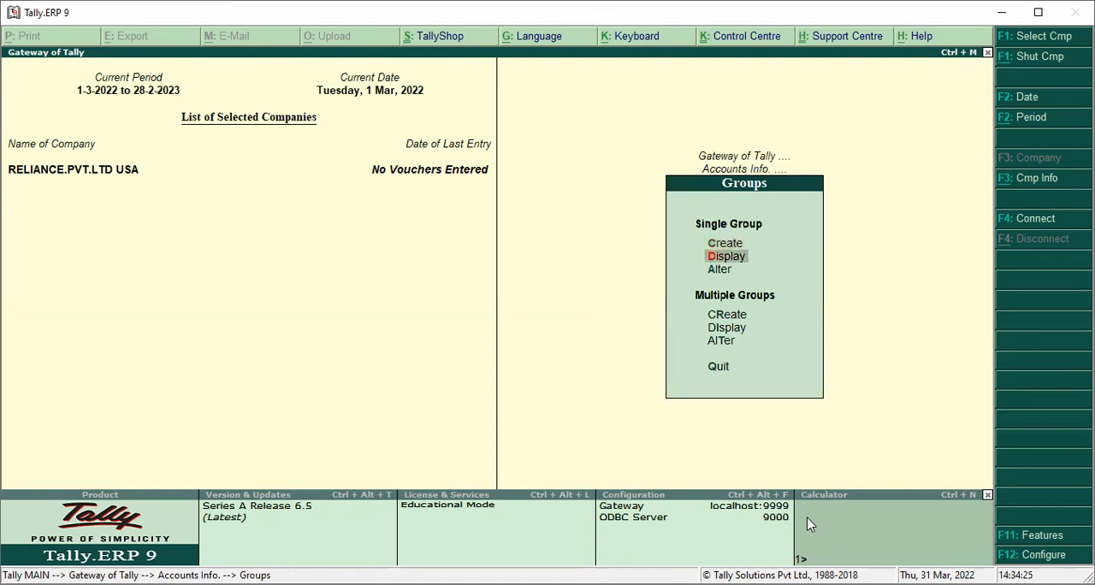
pyautogui.press('Return')
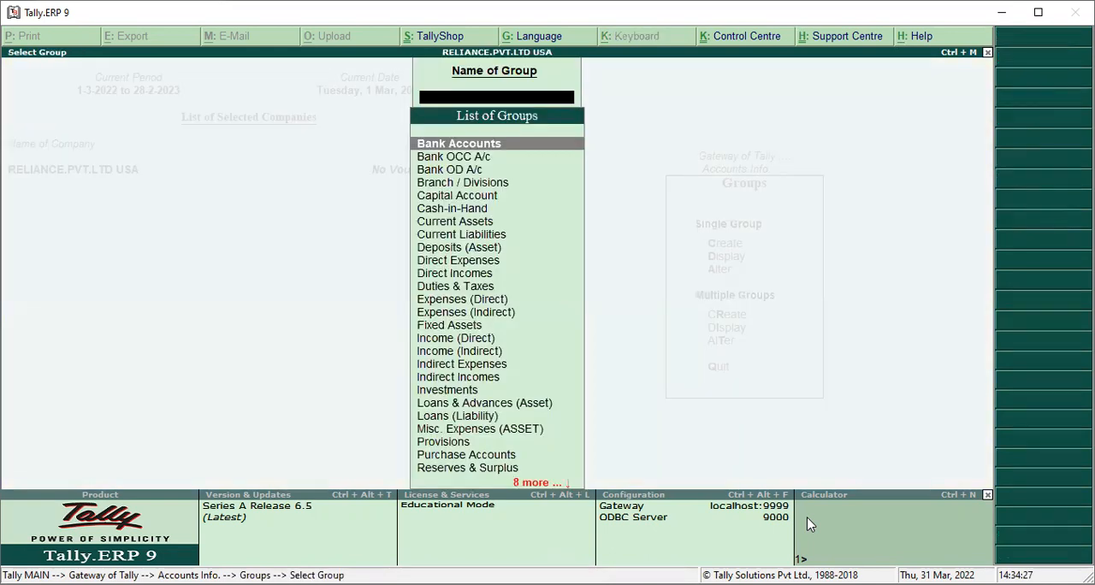
# Look through the whole list of account groups and return to the account masters without displaying any group
pyautogui.press('Down')
pyautogui.press('Down')
pyautogui.press('Down')
pyautogui.press('Down')
pyautogui.press('Down')
pyautogui.press('Down')
pyautogui.press('Down')
pyautogui.press('Down')
pyautogui.press('Down')
pyautogui.press('Down')
pyautogui.press('Down')
pyautogui.press('Down')
pyautogui.press('Down')
pyautogui.press('Down')
pyautogui.press('Down')
pyautogui.press('Down')
pyautogui.press('Down')
pyautogui.press('Down')
pyautogui.press('Down')
pyautogui.press('Down')
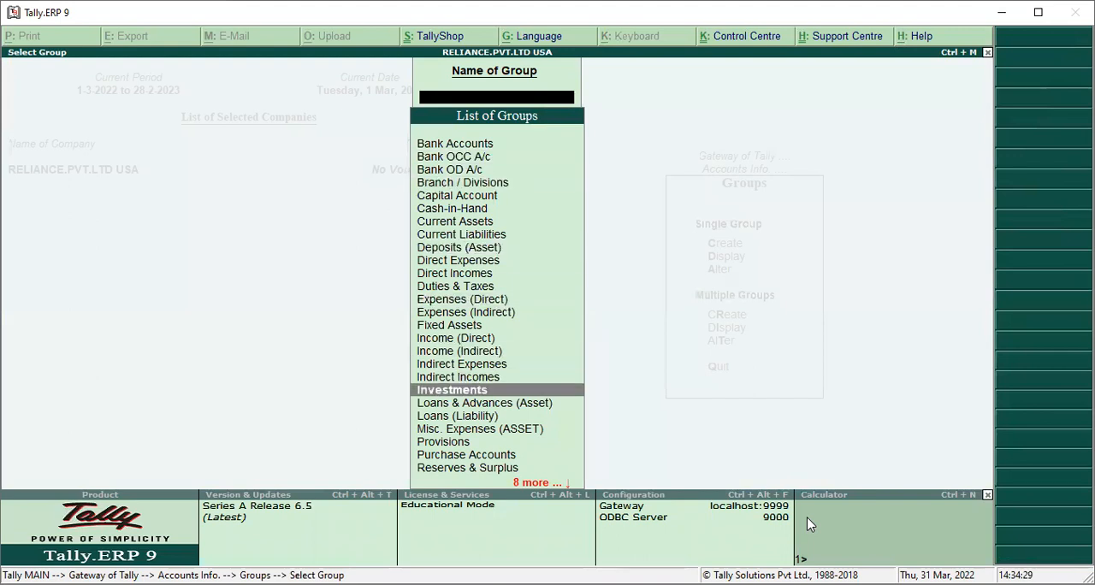
pyautogui.press('Up')
pyautogui.press('Up')
pyautogui.press('Up')
pyautogui.press('Up')
pyautogui.press('Up')
pyautogui.press('Up')
pyautogui.press('Up')
pyautogui.press('Up')
pyautogui.press('Up')
pyautogui.press('Up')
pyautogui.press('Up')
pyautogui.press('Up')
pyautogui.press('Up')
pyautogui.press('Up')
pyautogui.press('Up')
pyautogui.press('Up')
pyautogui.press('Up')
pyautogui.press('Up')
pyautogui.press('Up')
pyautogui.press('Up')
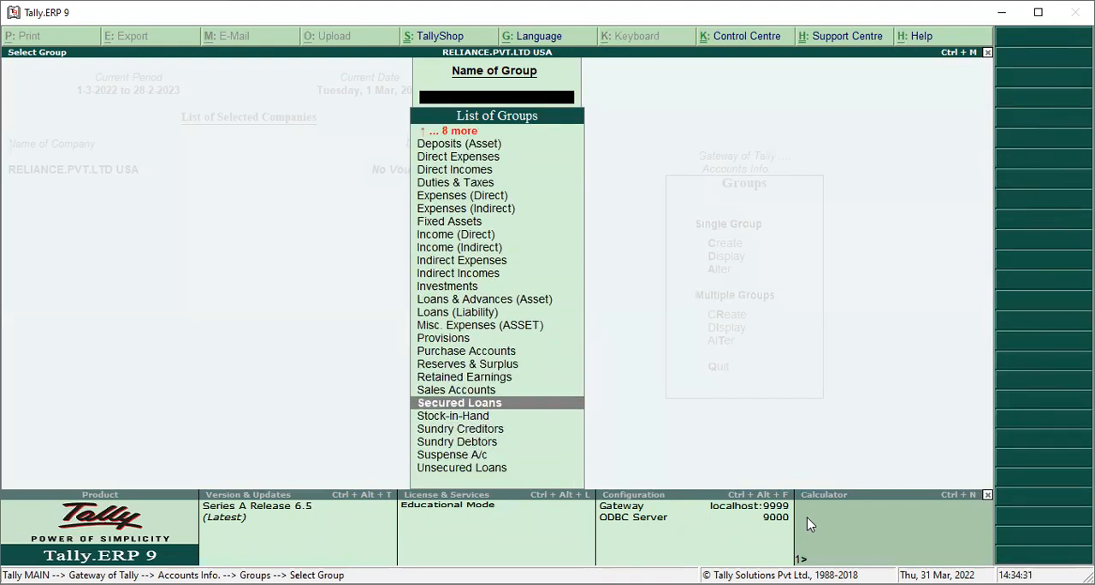
pyautogui.press('Up')
pyautogui.press('Up')
pyautogui.press('Up')
pyautogui.press('Up')
pyautogui.press('Up')
pyautogui.press('Up')
pyautogui.press('Up')
pyautogui.press('Up')
pyautogui.press('Up')
pyautogui.press('Up')
pyautogui.press('Up')
pyautogui.press('Up')
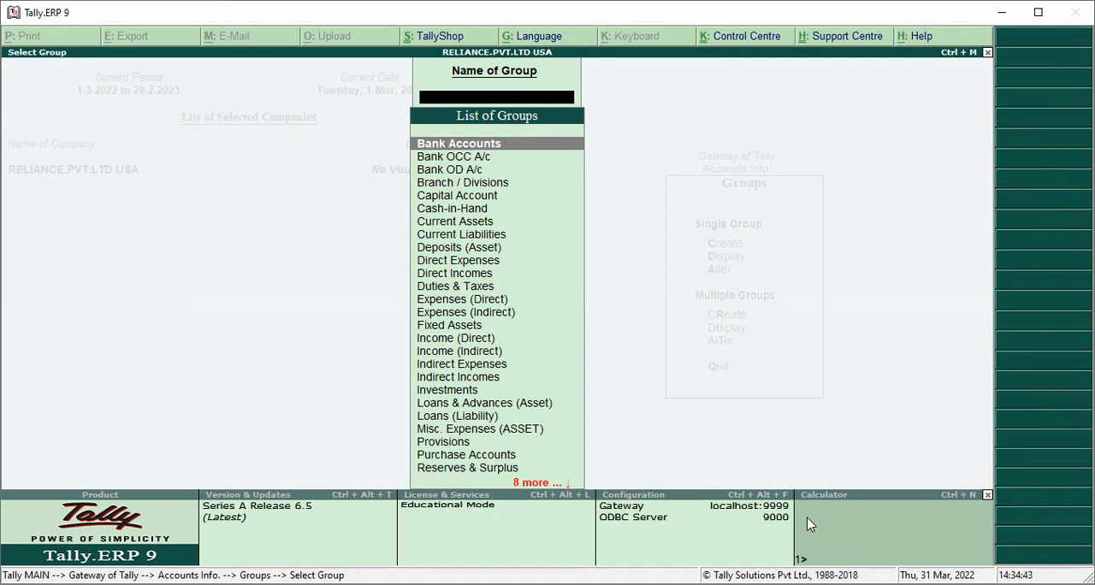
pyautogui.press('Escape')
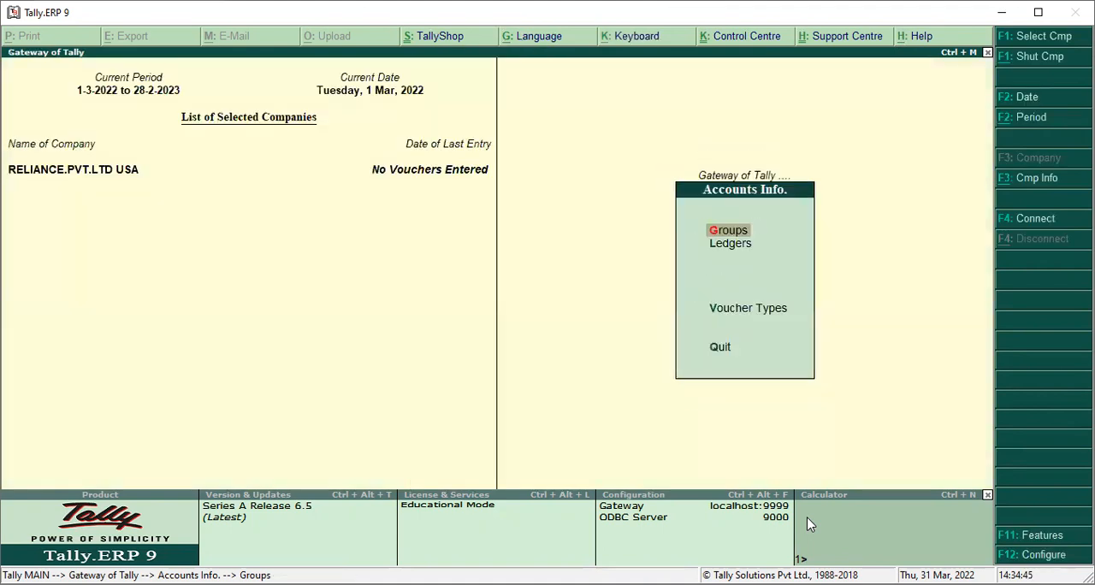
# Start creating a single ledger named SBI BANK A/C with no alias
pyautogui.press('Down')
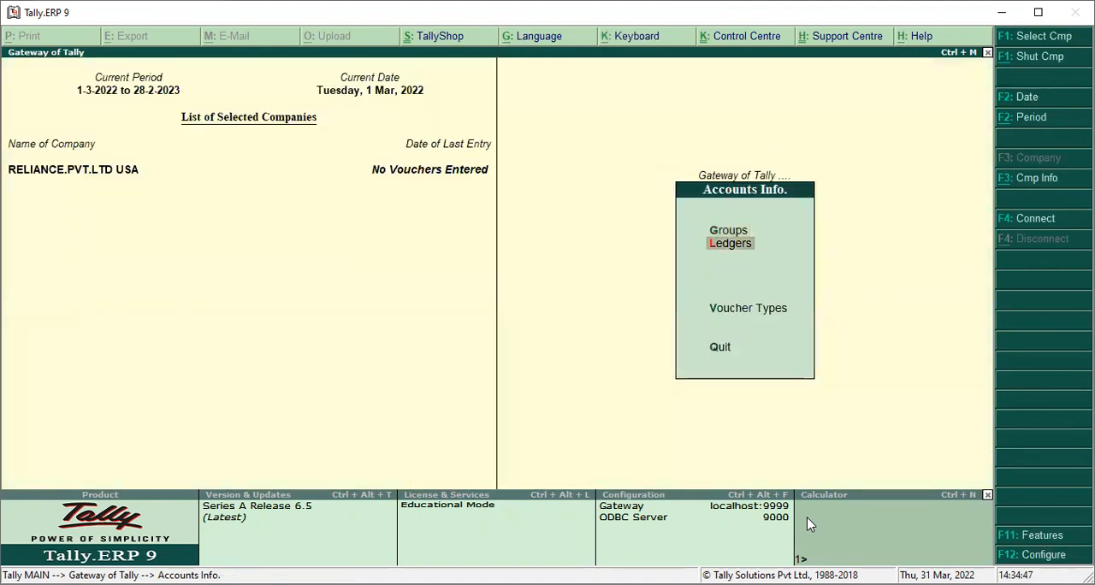
pyautogui.press('Return')
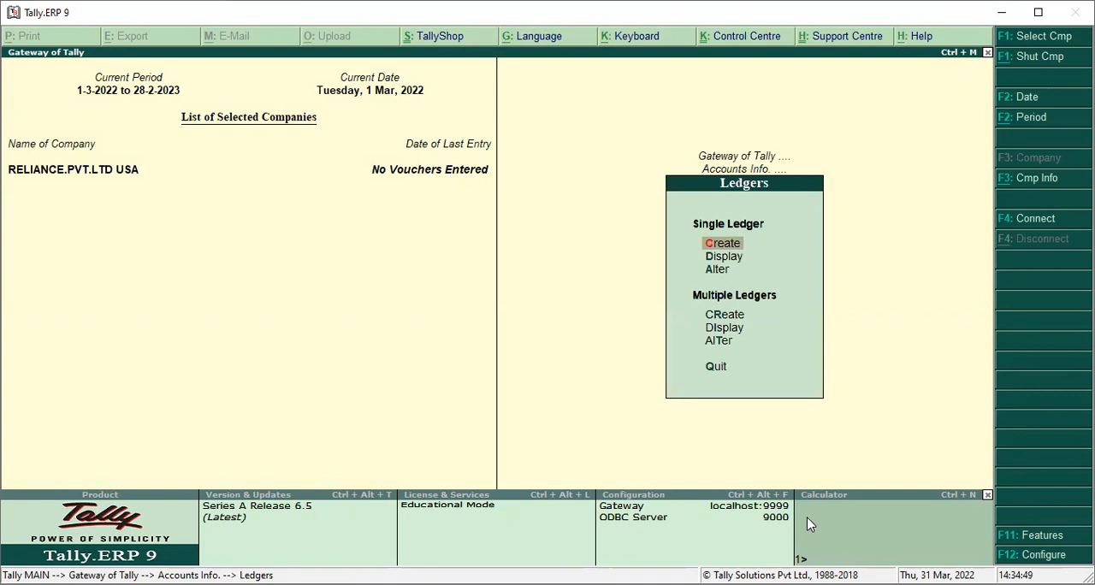
pyautogui.press('Return')
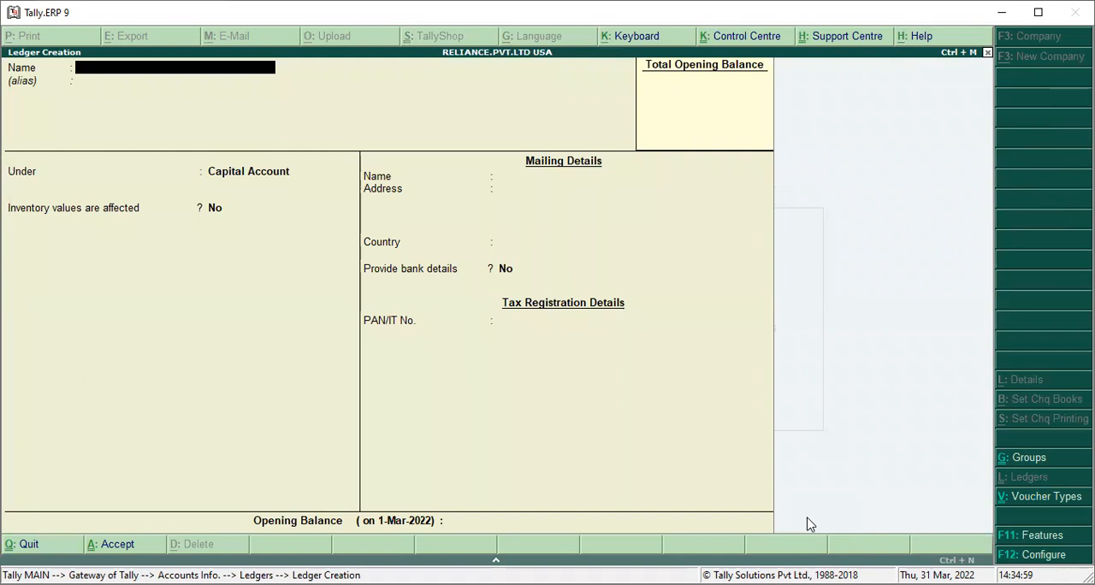
pyautogui.write('H')
pyautogui.press('BackSpace')
pyautogui.write('SBI A')
pyautogui.press('BackSpace')
pyautogui.write('BANK A/C')
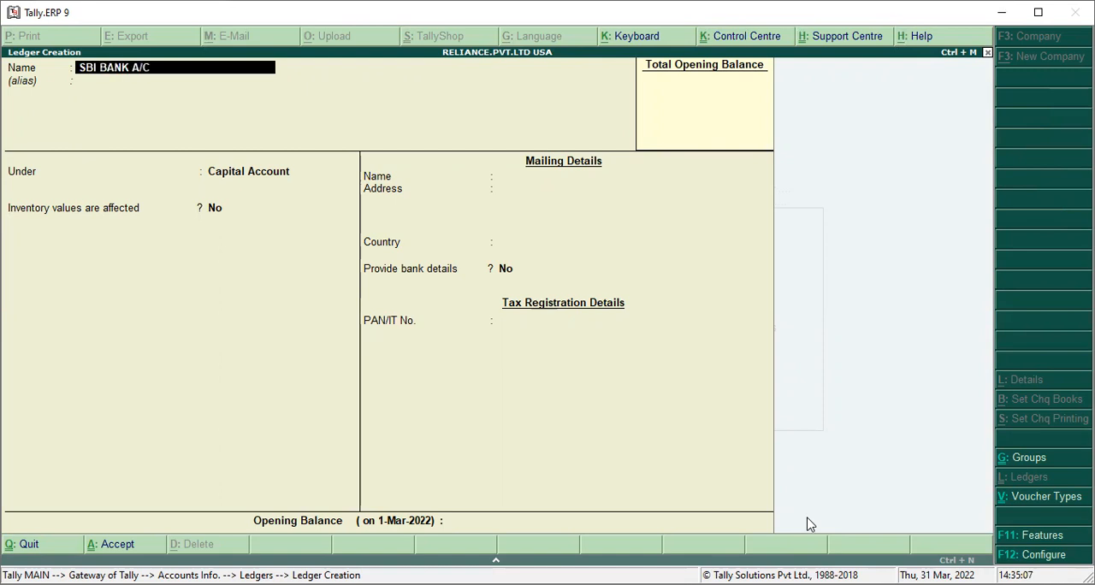
pyautogui.press('Return')
pyautogui.press('Return')
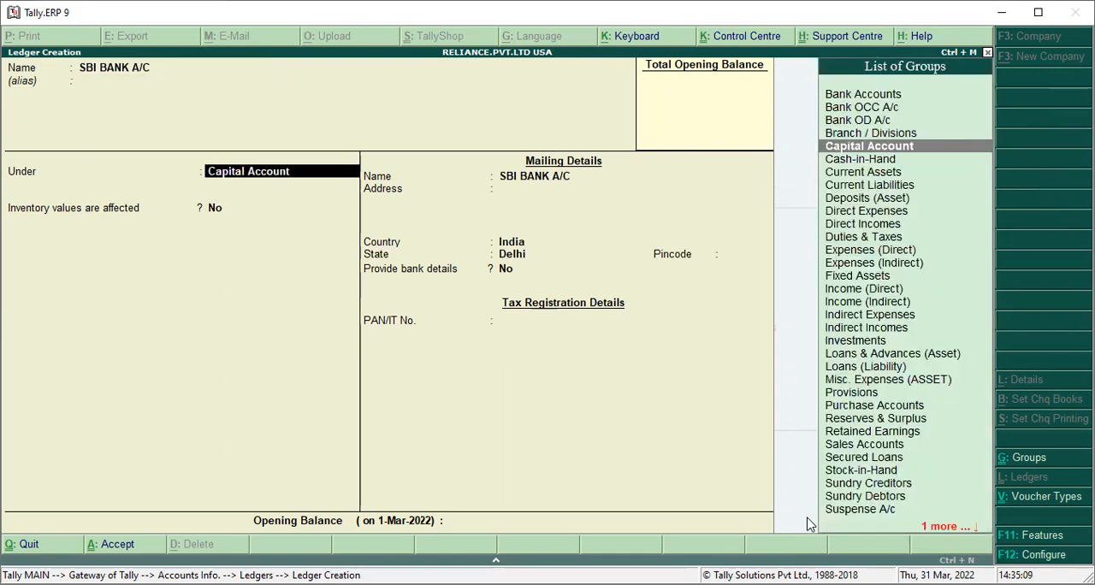
# Place the SBI BANK A/C ledger under the Bank Accounts group
pyautogui.press('Up')
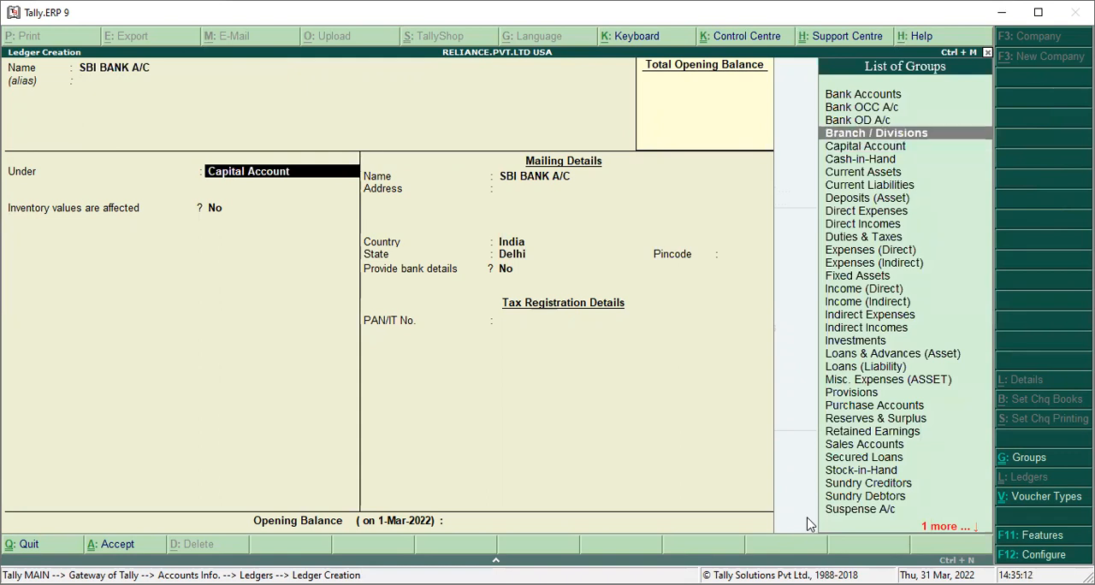
pyautogui.press('Up')
pyautogui.press('Up')
pyautogui.press('Up')
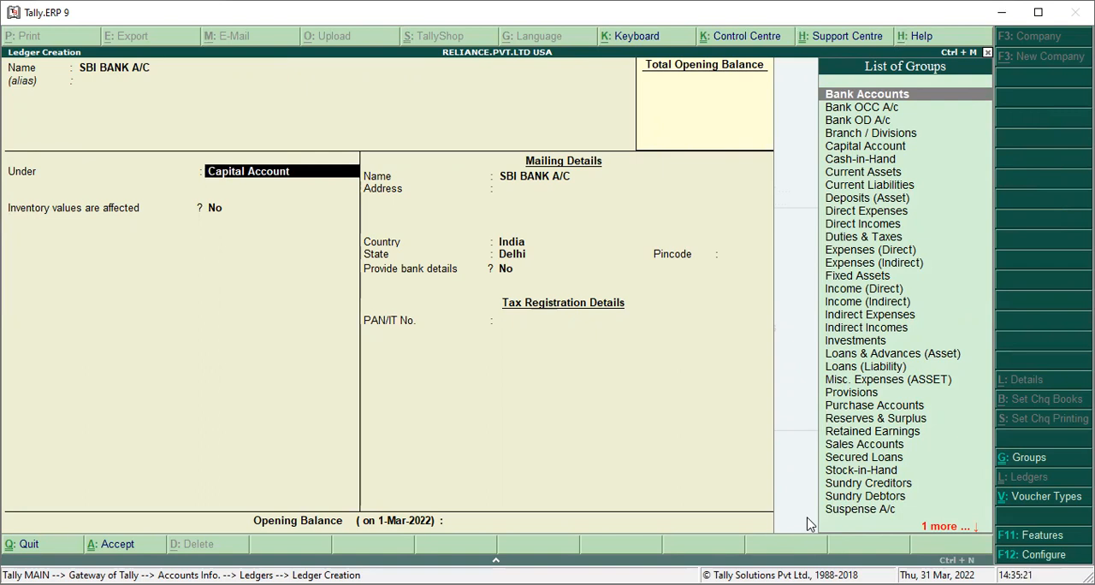
pyautogui.press('Return')
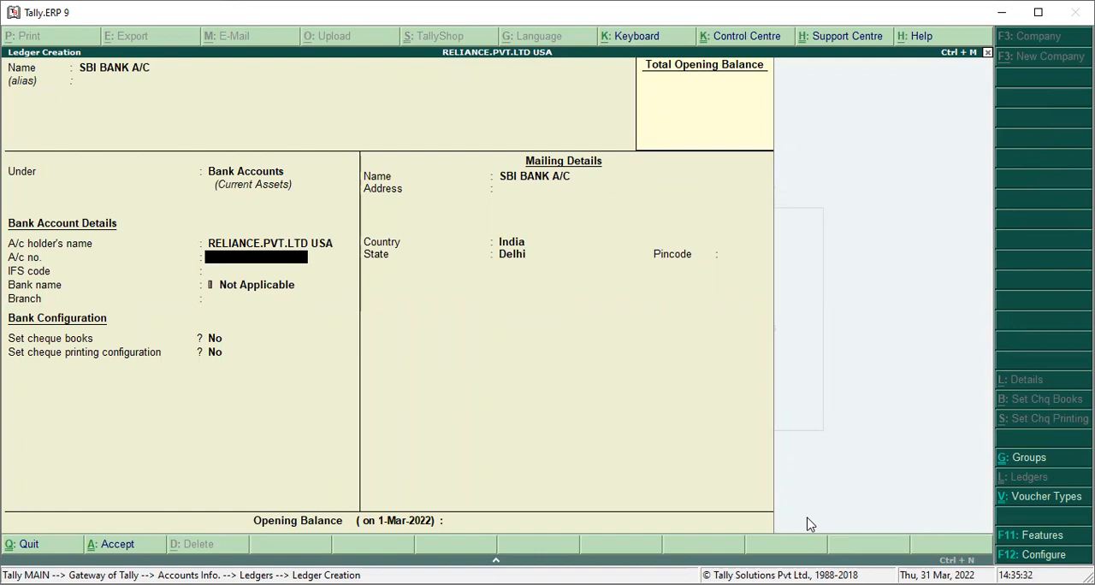
# Keep the default bank and mailing details for SBI BANK A/C, leave its opening balance blank, and save the ledger
pyautogui.press('Return')
pyautogui.press('Return')
pyautogui.press('Return')
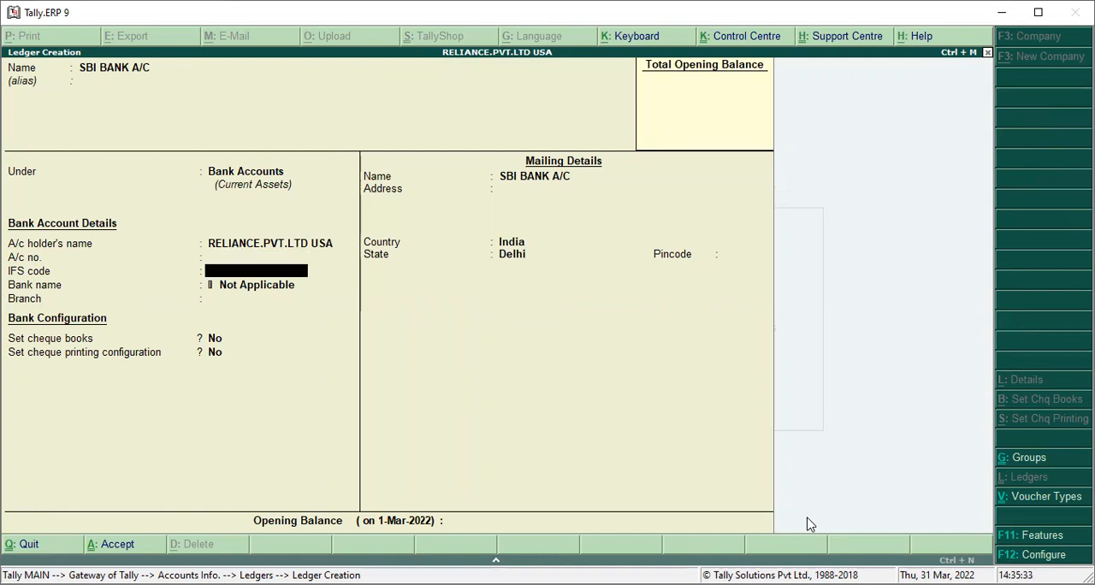
pyautogui.press('Return')
pyautogui.press('Return')
pyautogui.press('Return')
pyautogui.press('Return')
pyautogui.press('Return')
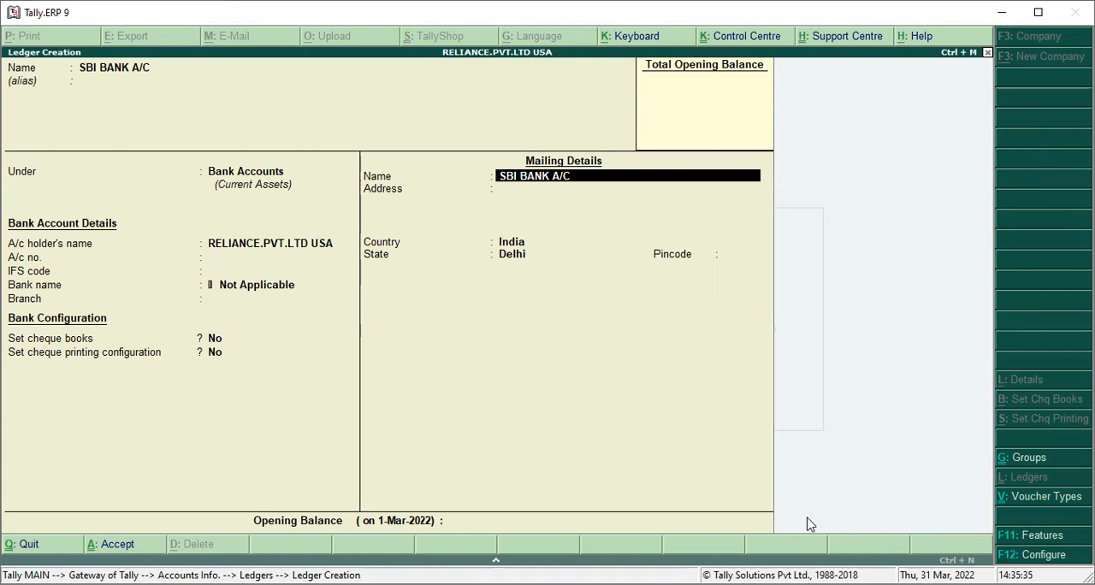
pyautogui.press('Return')
pyautogui.press('Return')
pyautogui.press('Return')
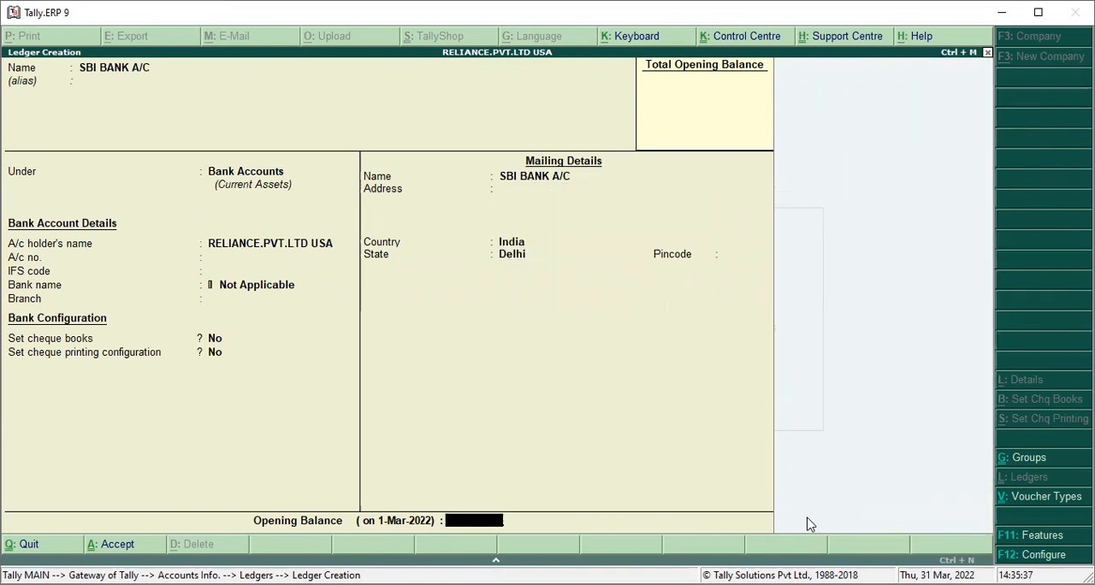
pyautogui.press('Return')
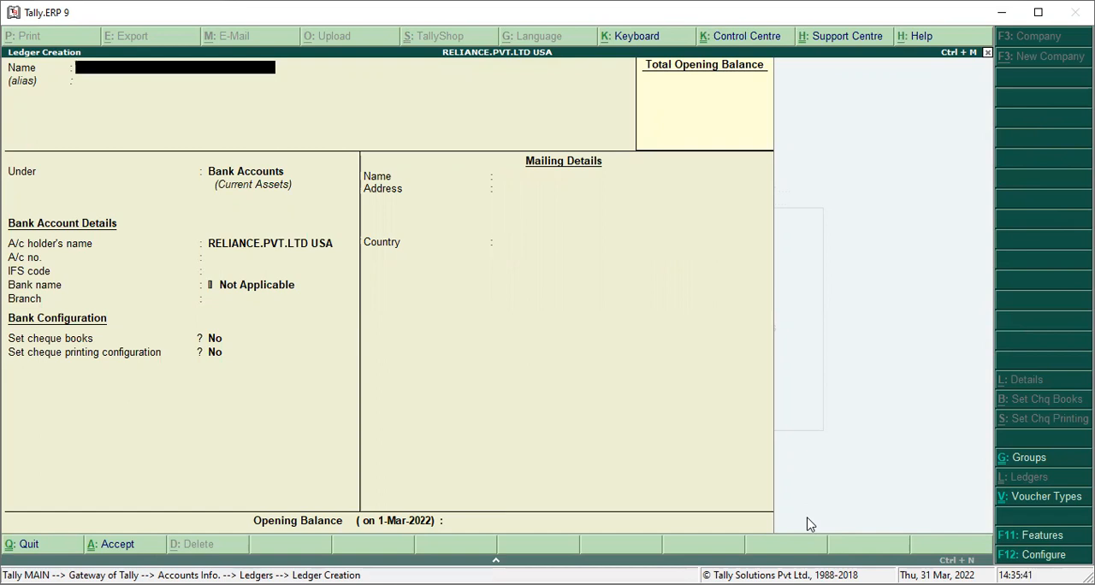
# Name the next ledger HDFC BANK A/C with no alias and keep it under Bank Accounts
pyautogui.write('HDFC BANK A/C')
pyautogui.press('Return')
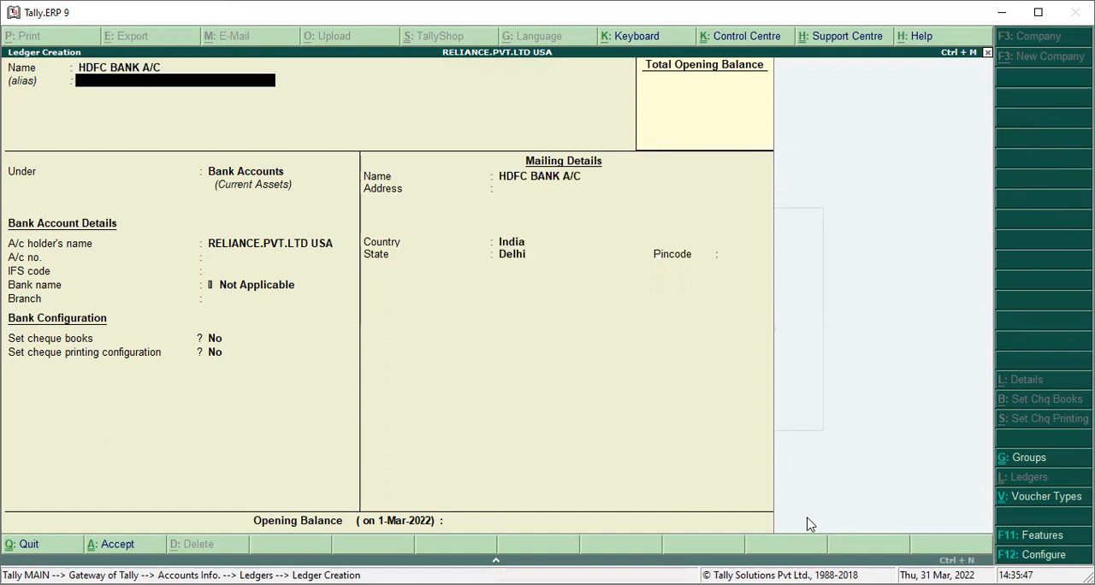
pyautogui.press('Return')
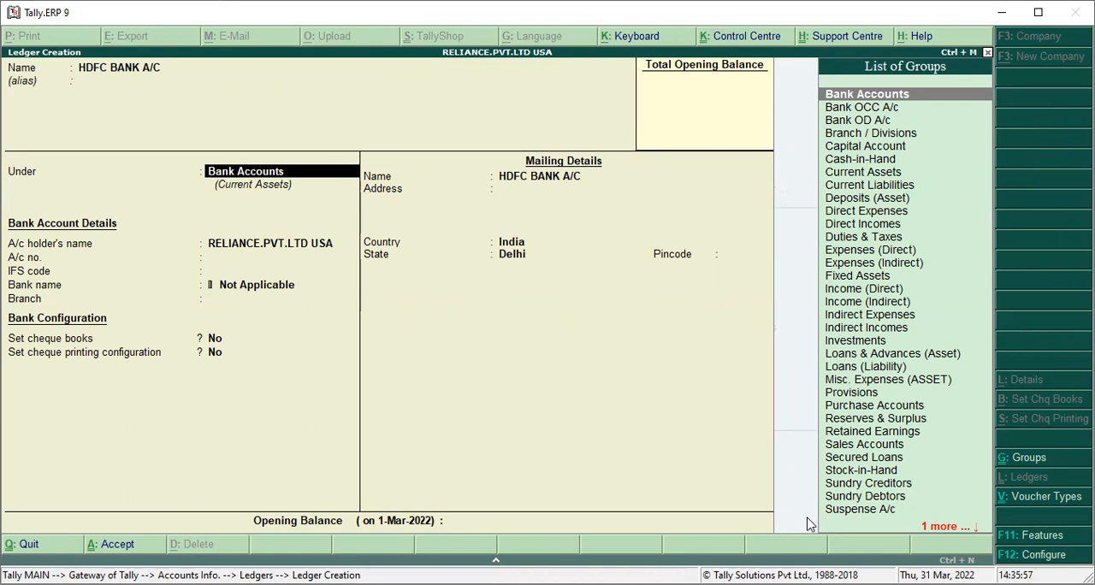
pyautogui.press('Return')
# Accept the default bank and mailing details for HDFC BANK A/C and save the ledger with a blank opening balance
pyautogui.press('Return')
pyautogui.press('Return')
pyautogui.press('Return')
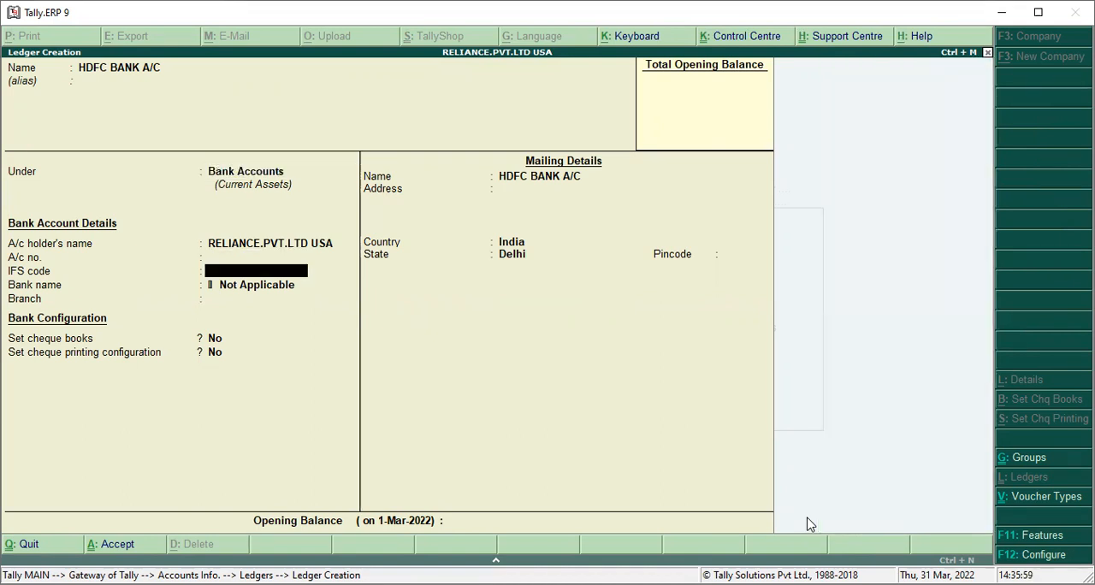
pyautogui.press('Return')
pyautogui.press('Return')
pyautogui.press('Return')
pyautogui.press('Return')
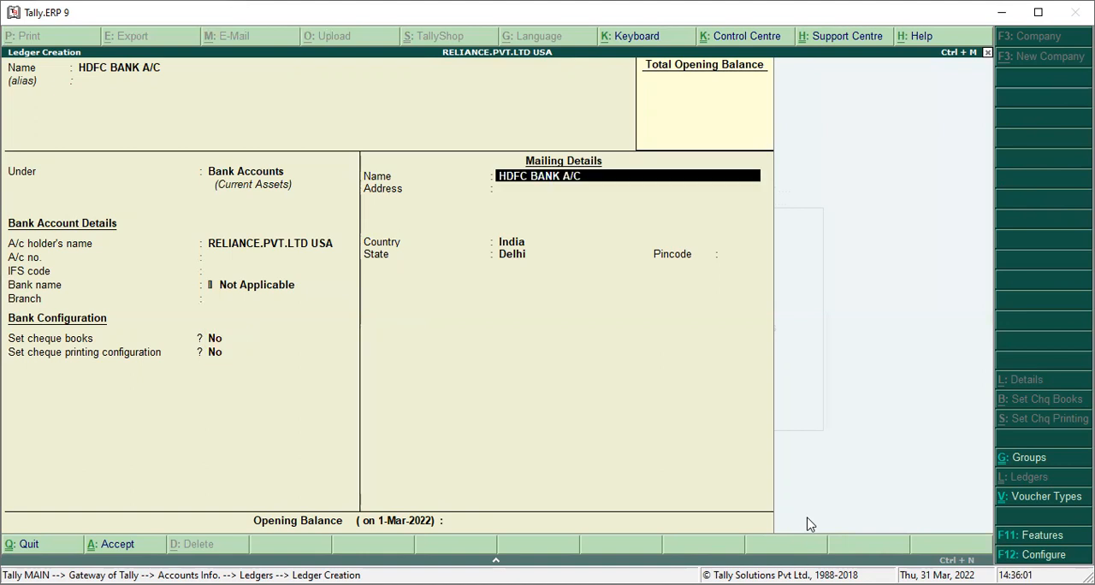
pyautogui.press('Return')
pyautogui.press('Return')
pyautogui.press('Return')
pyautogui.press('Return')
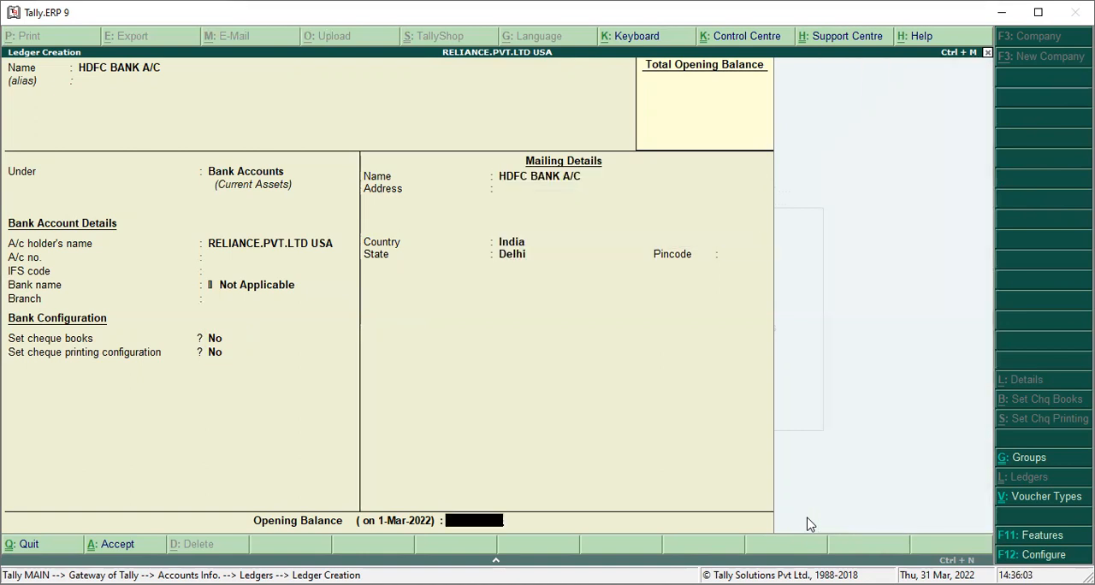
pyautogui.press('Return')
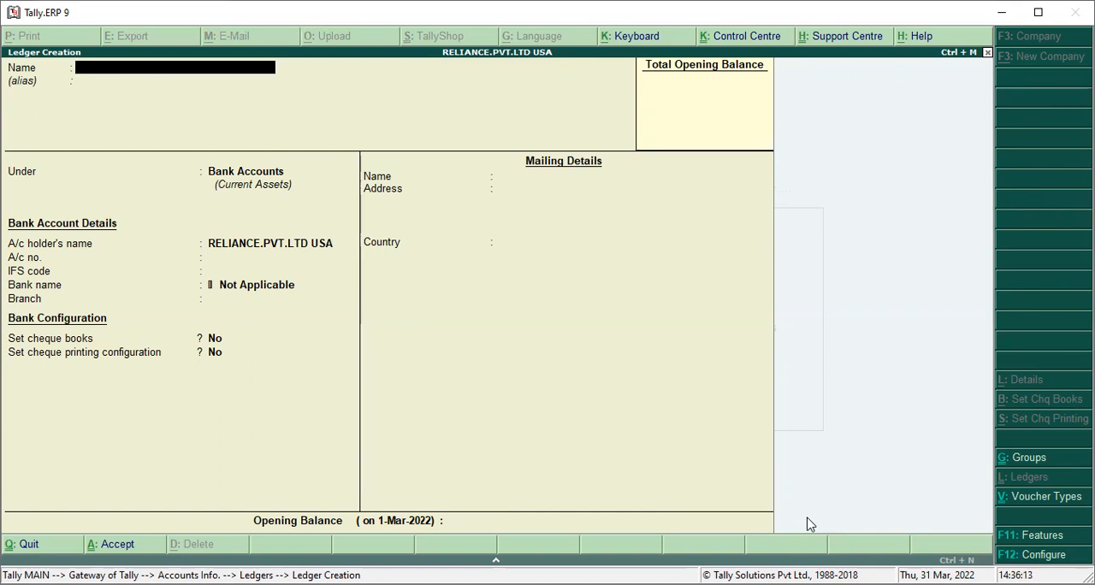
# Name the next ledger CAPITAL A/C, followed by the owner's name and OWNER in parentheses and a closing A/C, with no alias
pyautogui.write('CAPITAL A/C(RAVI OWNER) A/C')
pyautogui.press('Return')
pyautogui.press('Return')
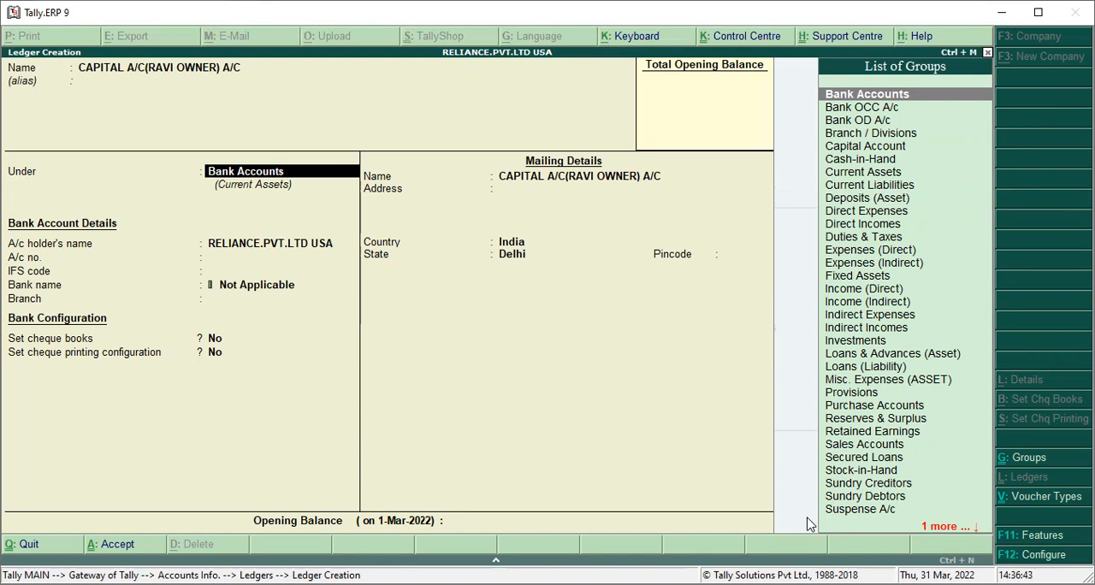
# Place the owner's capital ledger under the Capital Account group
pyautogui.press('Down')
pyautogui.press('Down')
pyautogui.press('Down')
pyautogui.press('Down')
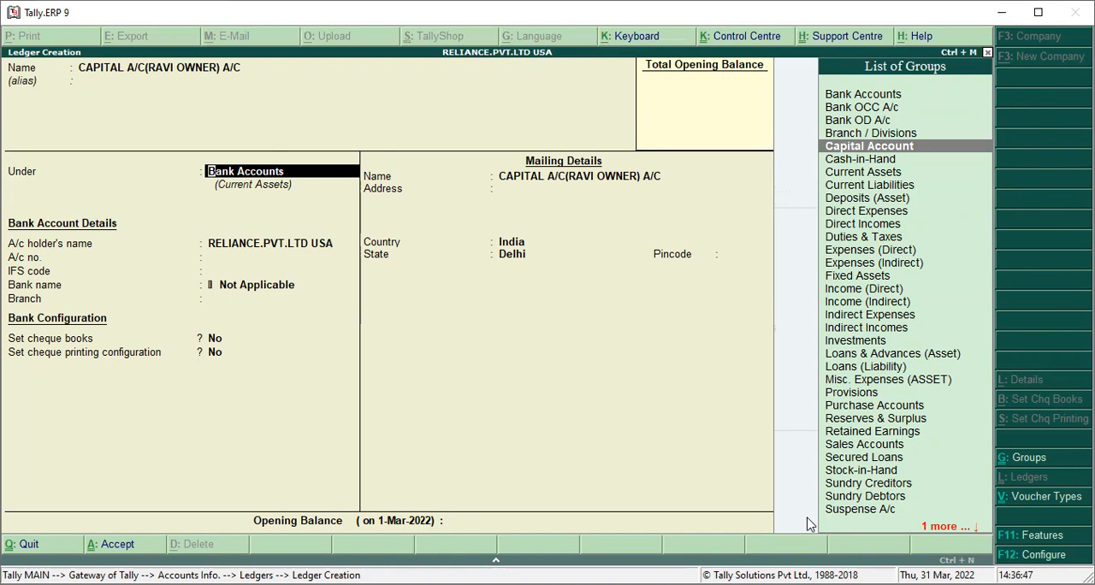
pyautogui.press('Return')
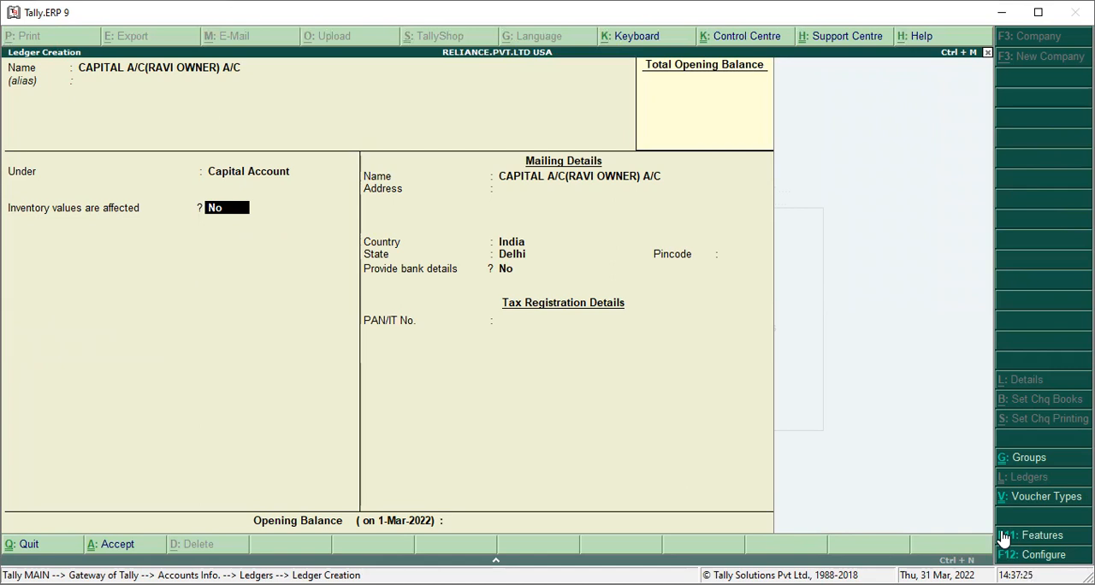
# Accept the default mailing and tax details for the owner's capital ledger, save it with a blank opening balance and leave ledger creation
pyautogui.press('Return')
pyautogui.press('Return')
pyautogui.press('Return')
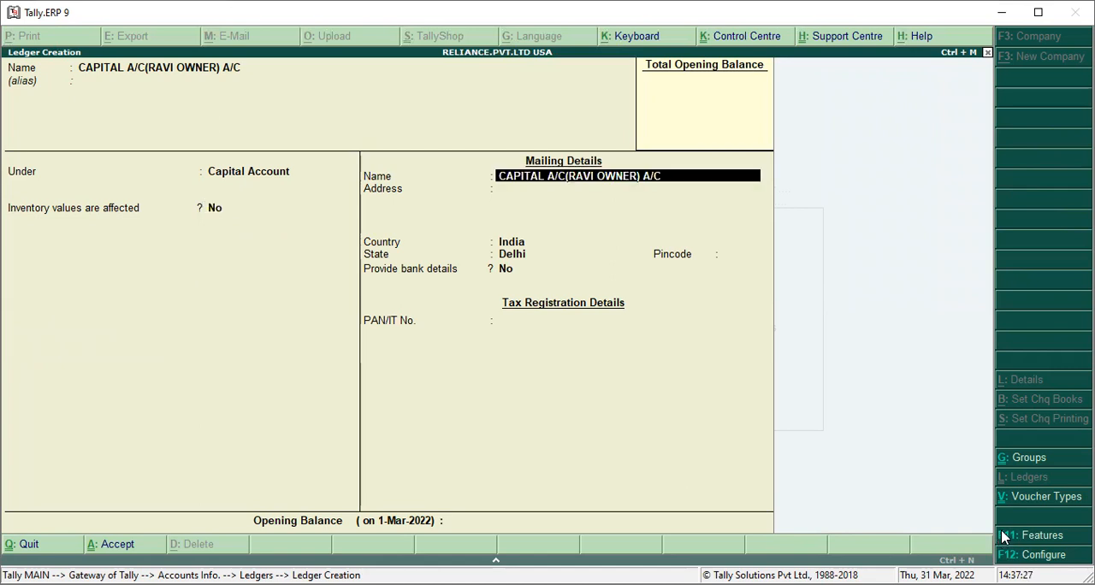
pyautogui.press('Return')
pyautogui.press('Return')
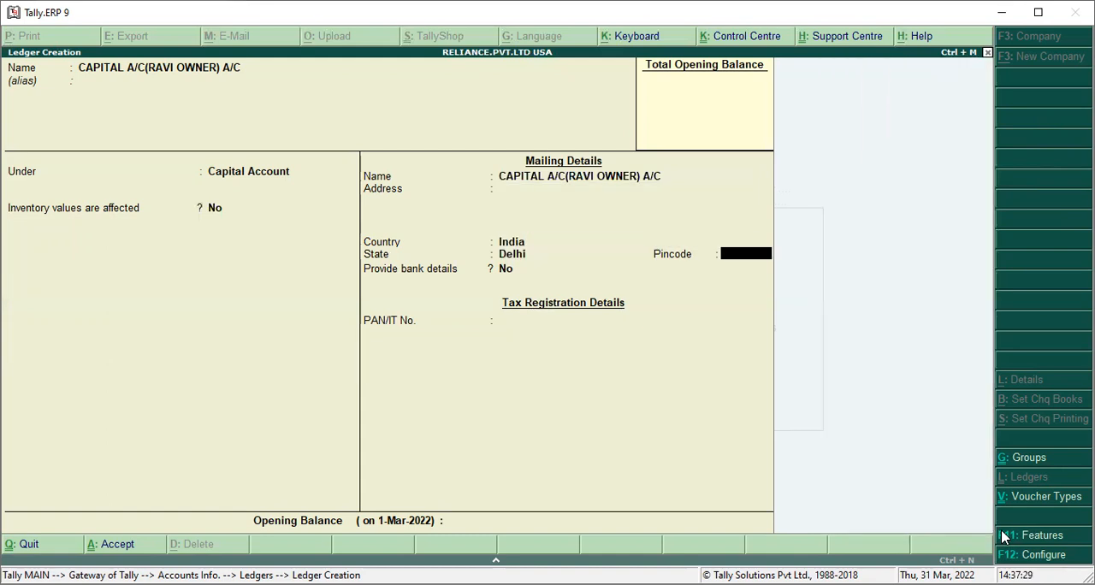
pyautogui.press('Return')
pyautogui.press('Return')
pyautogui.press('Return')
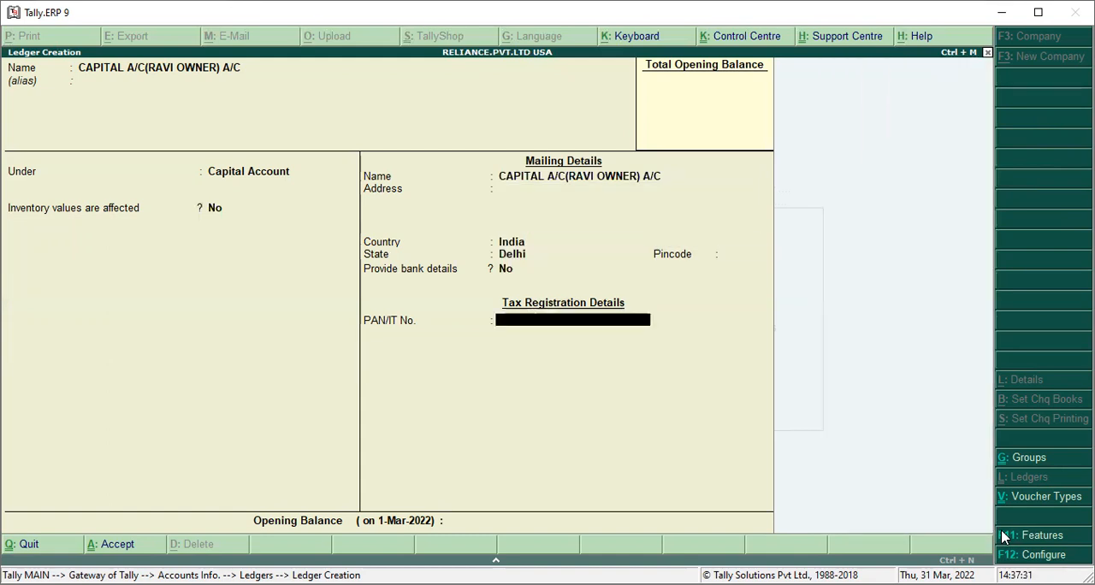
pyautogui.press('Return')
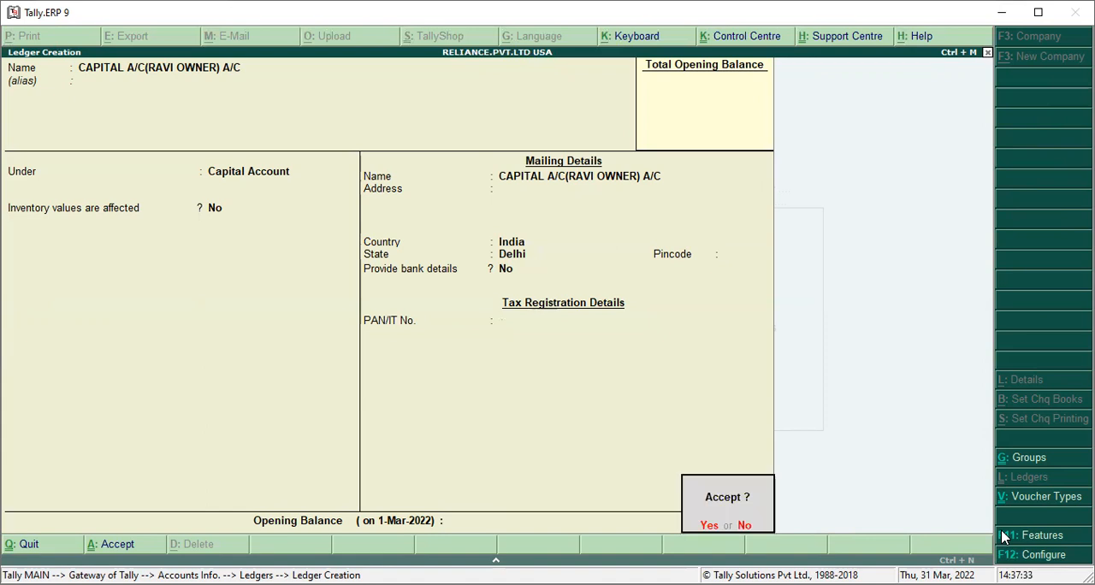
pyautogui.press('Return')
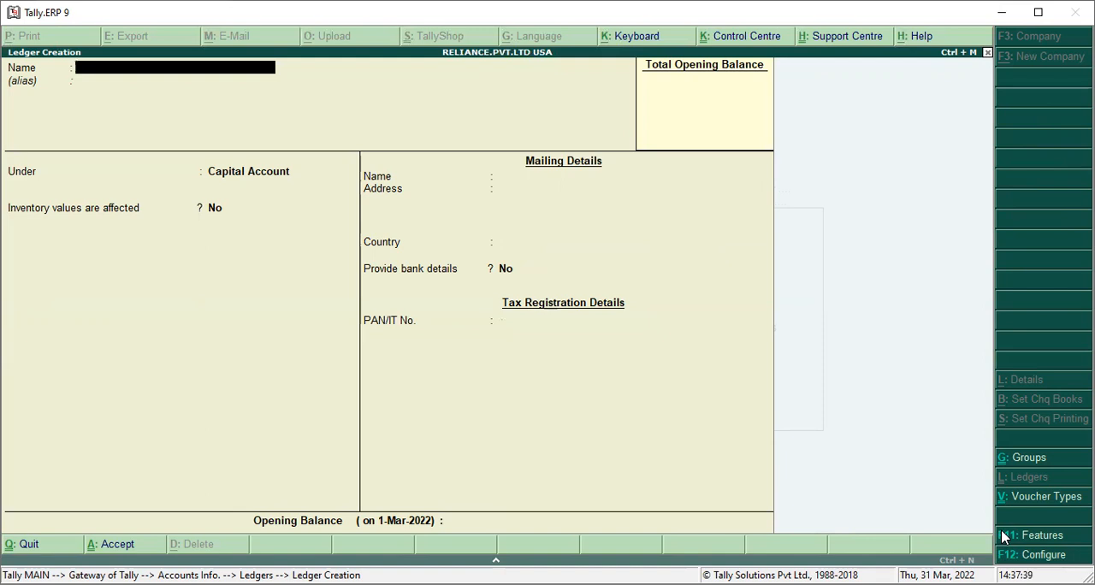
pyautogui.press('Escape')
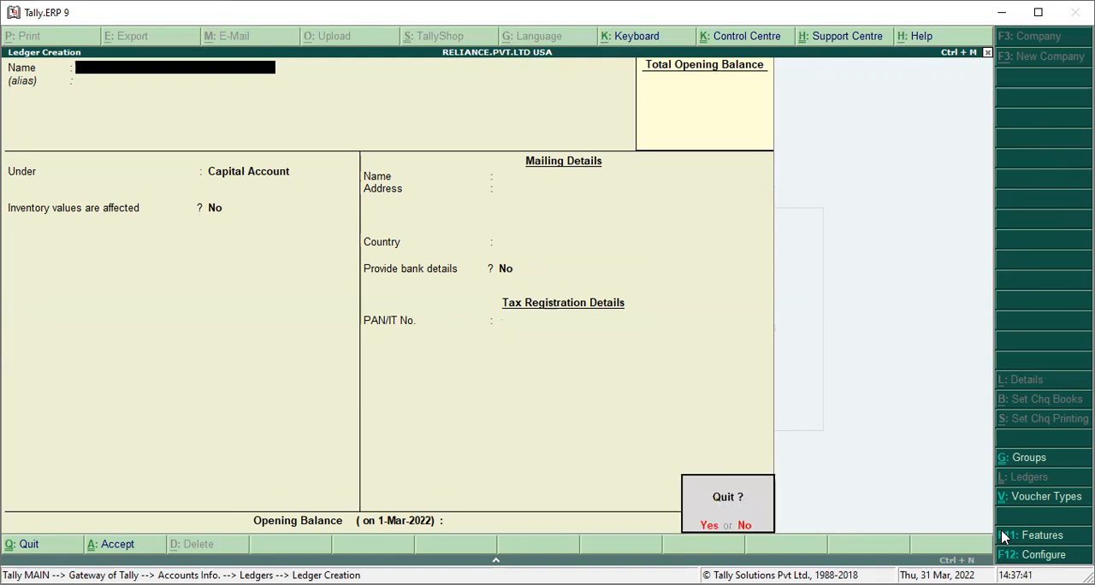
pyautogui.press('y')
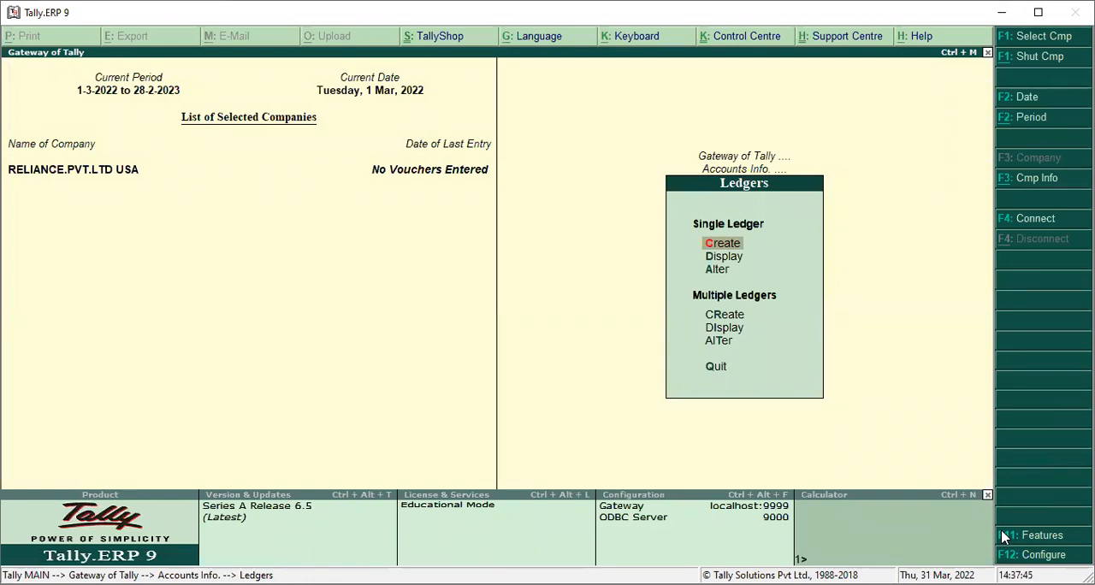
# Display the company's list of single ledgers and review the capital, cash, bank and profit and loss entries
pyautogui.press('Down')
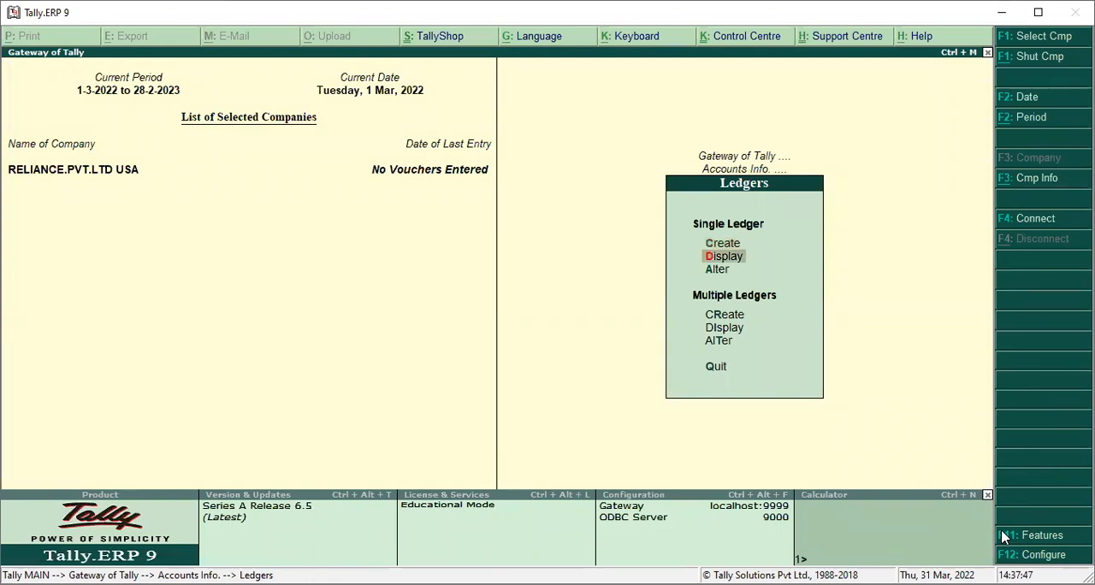
pyautogui.press('Return')
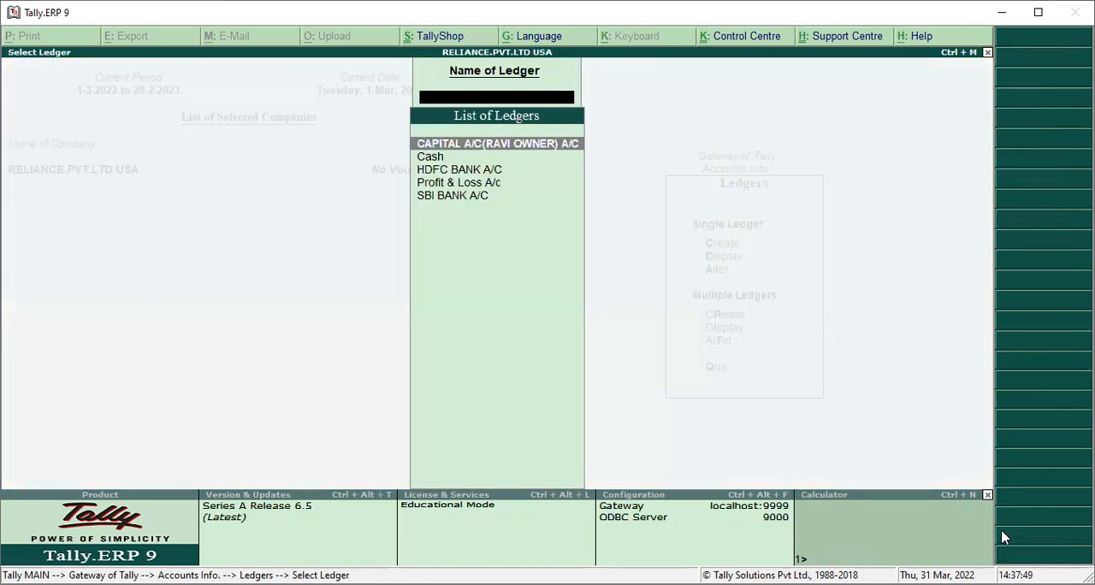
pyautogui.press('Down')
pyautogui.press('Down')
pyautogui.press('Down')
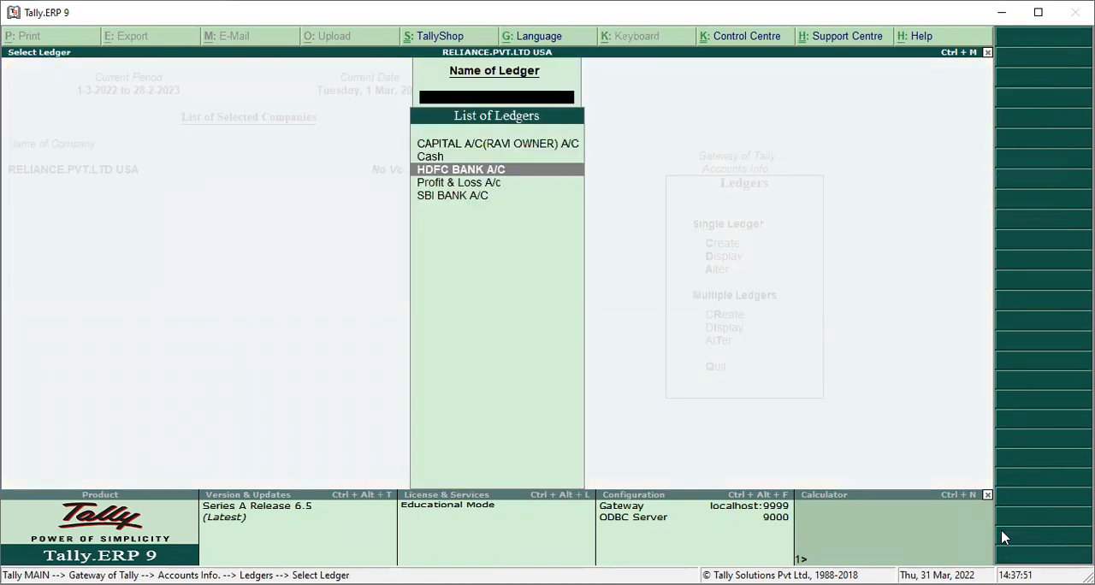
pyautogui.press('Up')
pyautogui.press('Up')
pyautogui.press('Down')
pyautogui.press('Down')
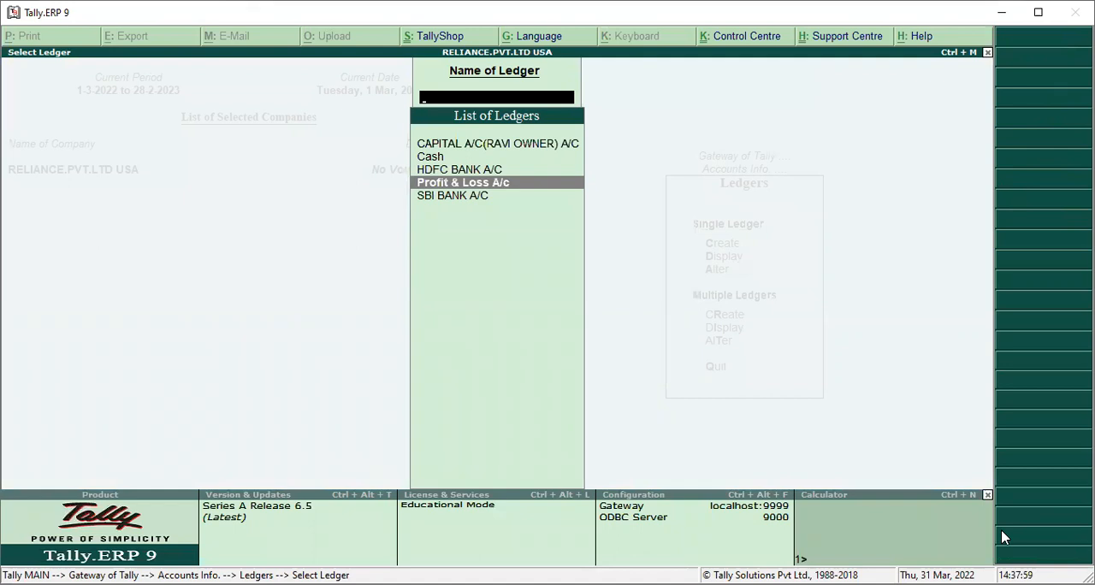
pyautogui.press('Up')
pyautogui.press('Up')
pyautogui.press('Down')
pyautogui.press('Down')
pyautogui.press('Up')
pyautogui.press('Up')
pyautogui.press('Up')
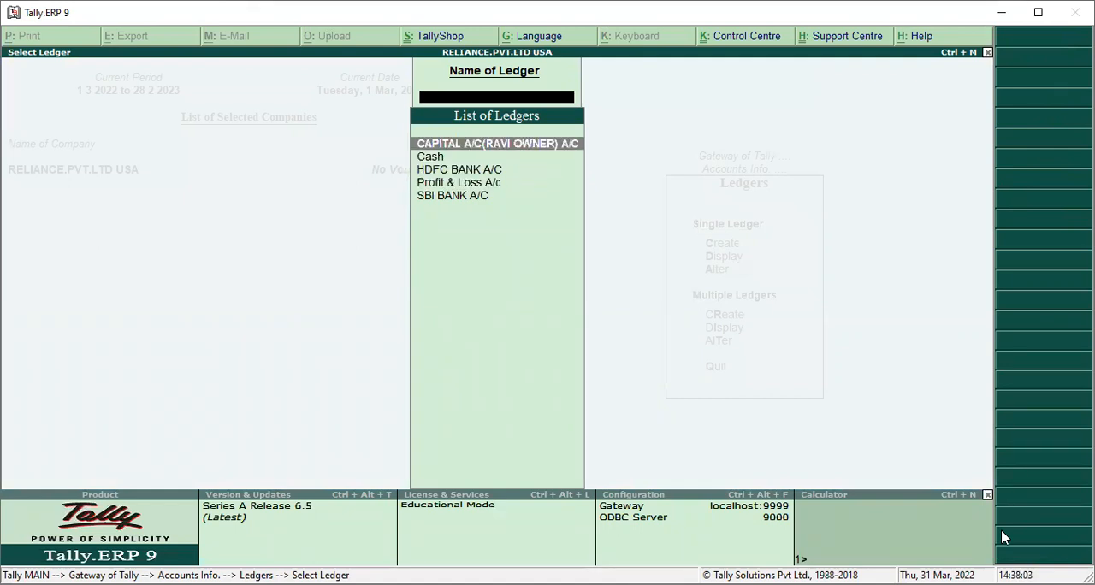
pyautogui.press('Down')
pyautogui.press('Down')
pyautogui.press('Down')
pyautogui.press('Up')
pyautogui.press('Down')
pyautogui.press('Down')
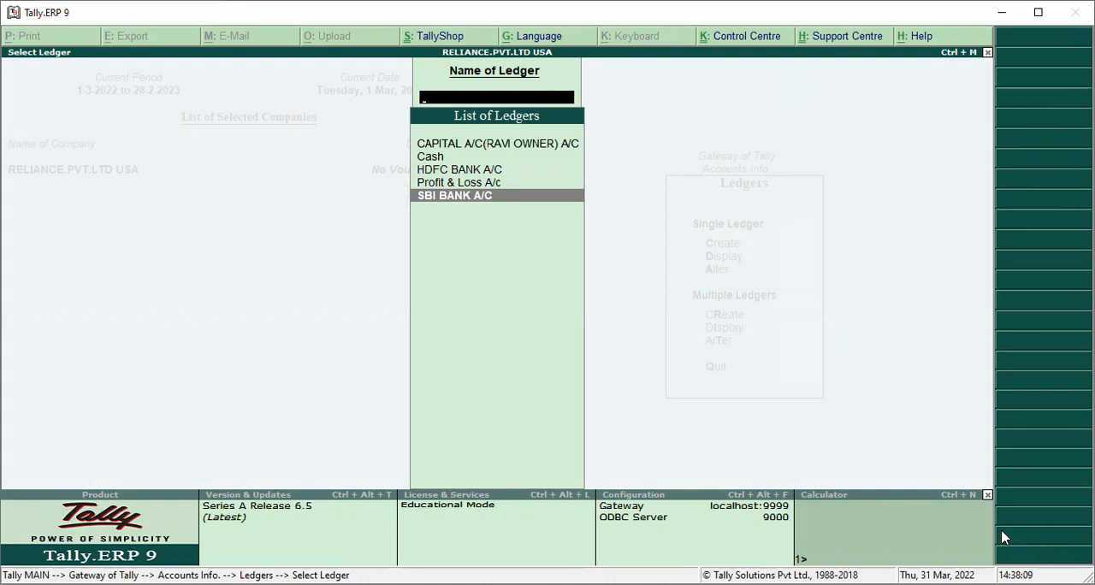
pyautogui.press('Escape')
# Open the SBI BANK A/C ledger for alteration, clear its name and quit without saving the change
pyautogui.press('Down')
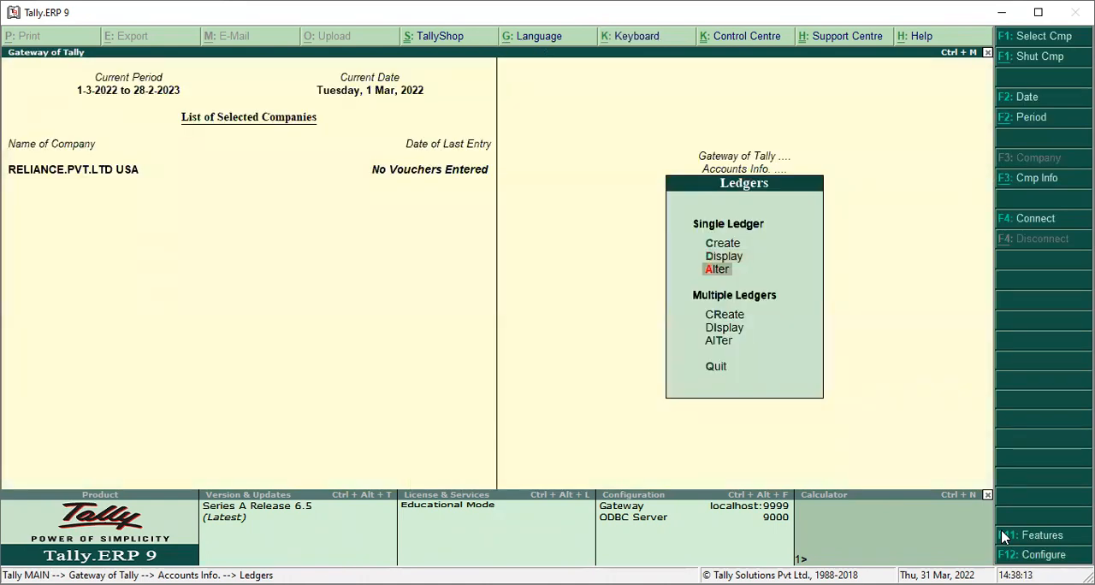
pyautogui.press('Return')
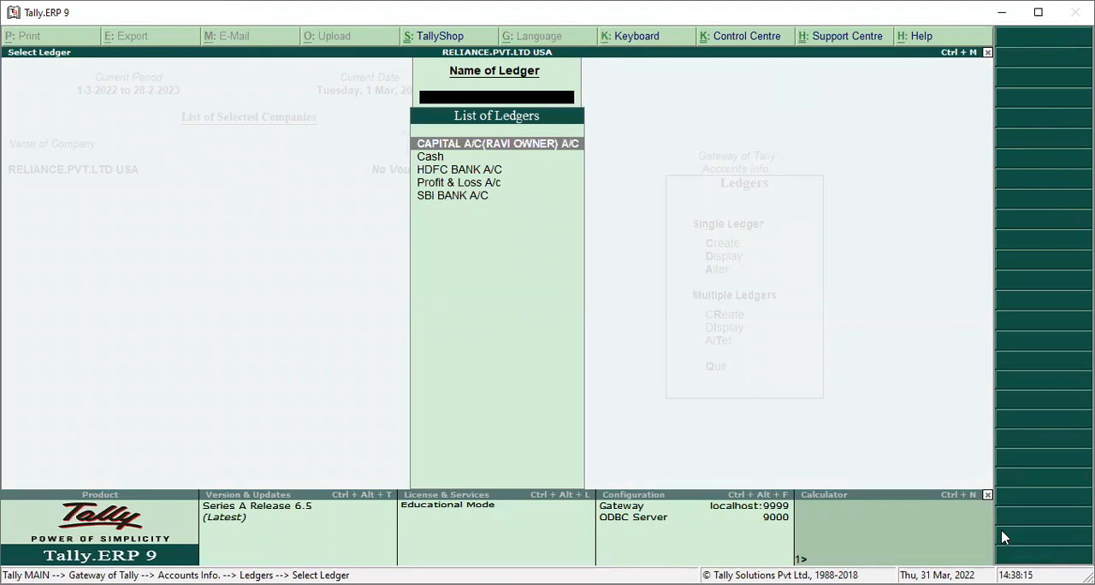
pyautogui.press('Down')
pyautogui.press('Down')
pyautogui.press('Down')
pyautogui.press('Down')
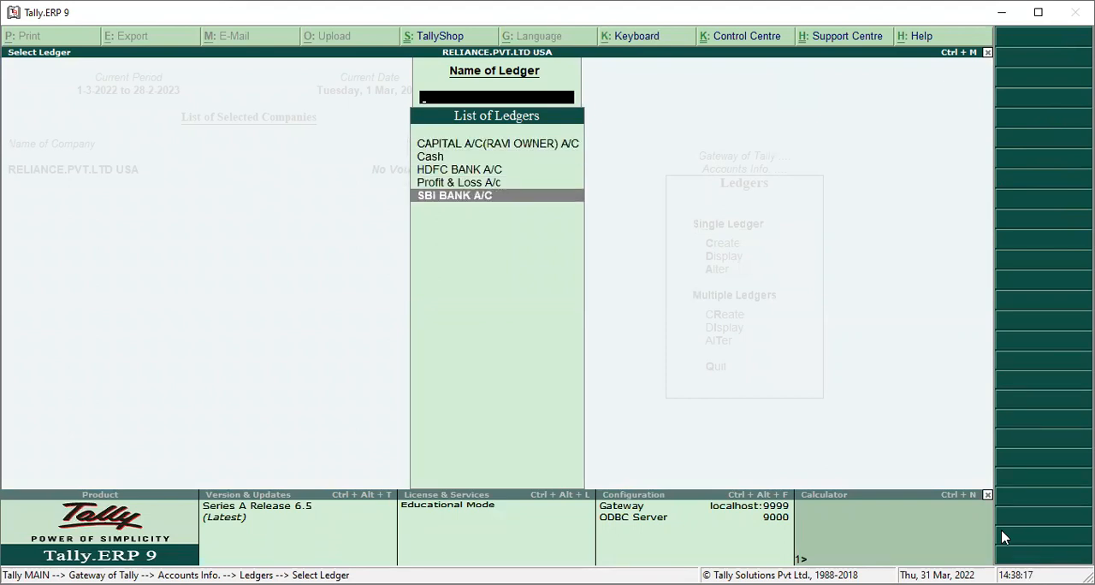
pyautogui.press('Return')
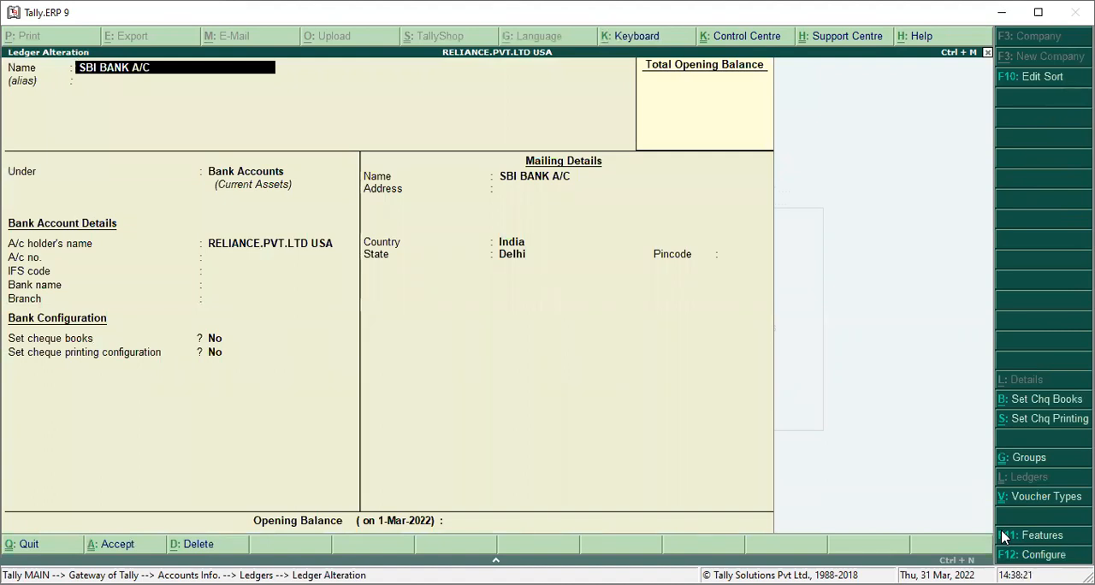
pyautogui.press('BackSpace')
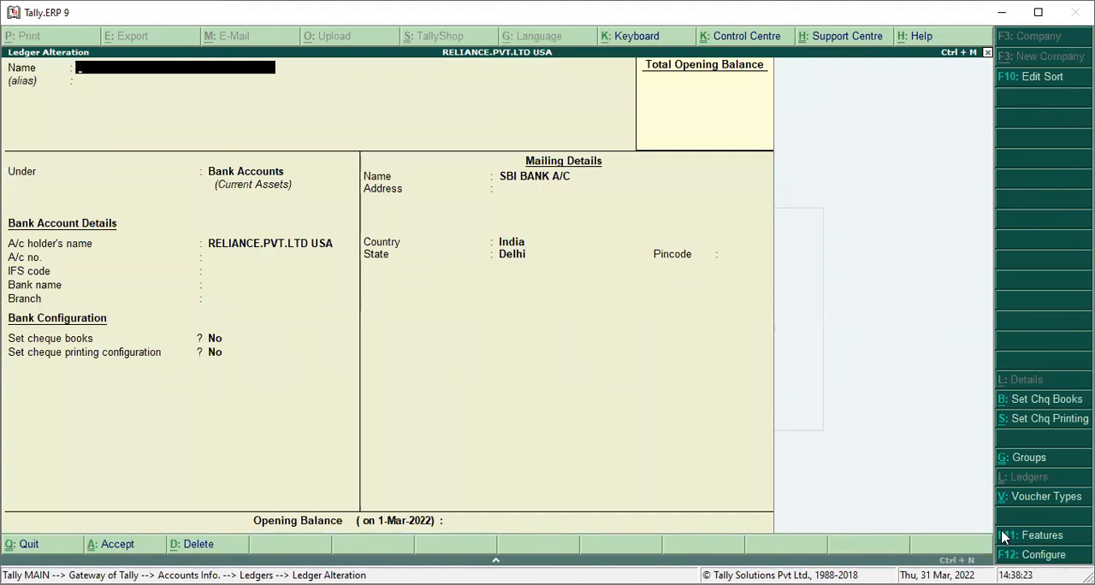
pyautogui.press('Escape')
pyautogui.press('y')
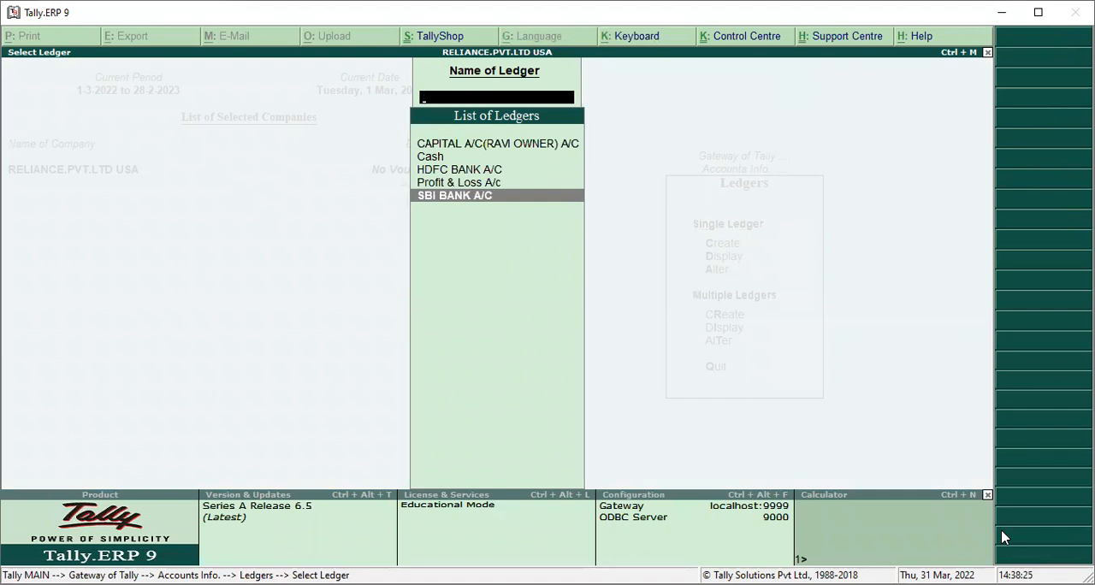
pyautogui.press('Escape')
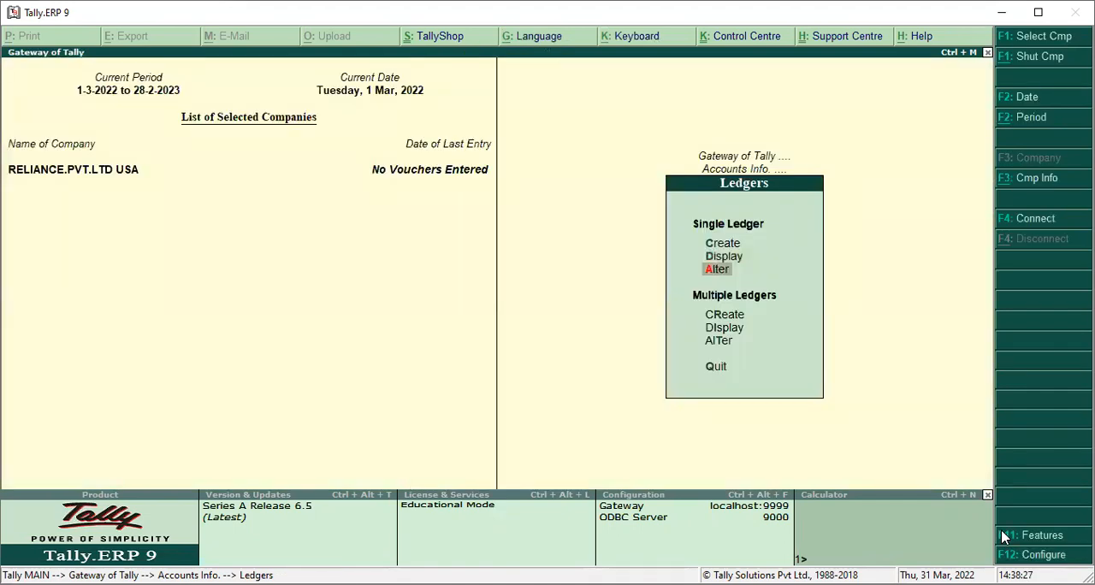
# Start creating multiple ledgers under the Indirect Expenses group
pyautogui.press('Down')
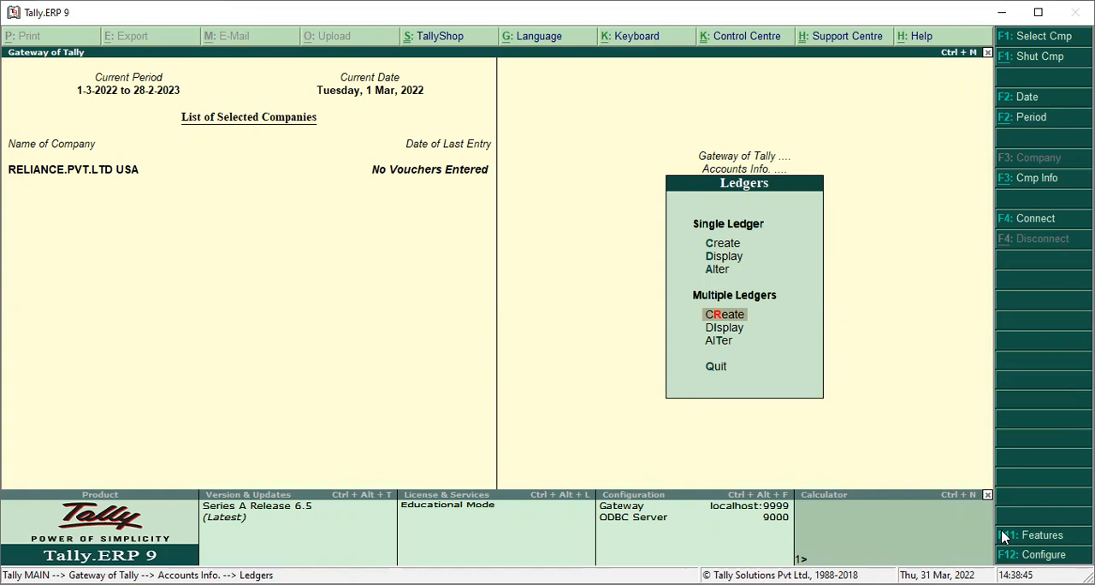
pyautogui.press('Return')
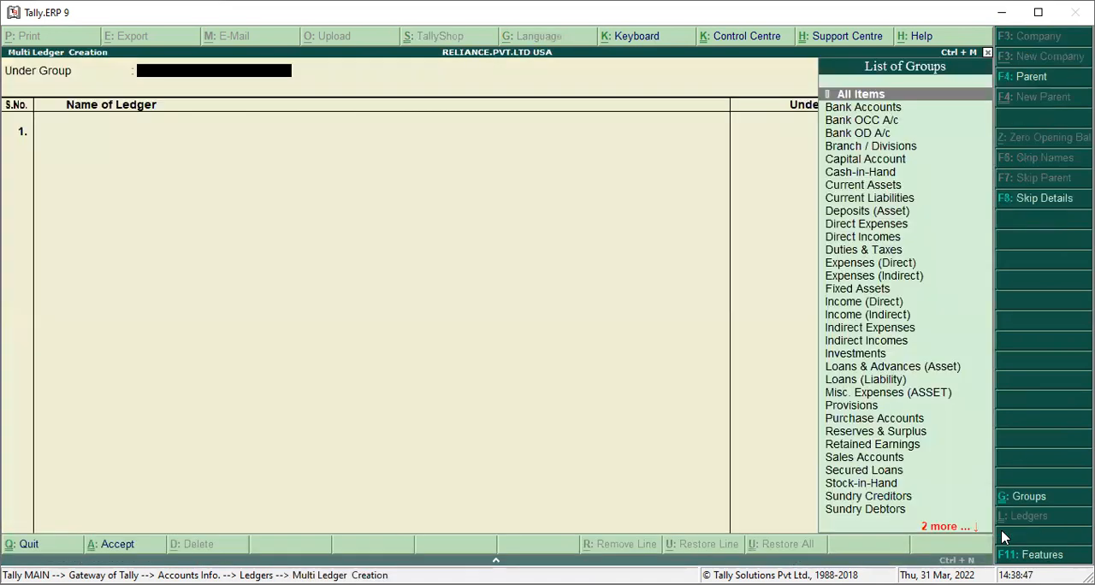
pyautogui.press('Down')
pyautogui.press('Down')
pyautogui.press('Down')
pyautogui.press('Down')
pyautogui.press('Down')
pyautogui.press('Down')
pyautogui.press('Down')
pyautogui.press('Down')
pyautogui.press('Down')
pyautogui.press('Down')
pyautogui.press('Down')
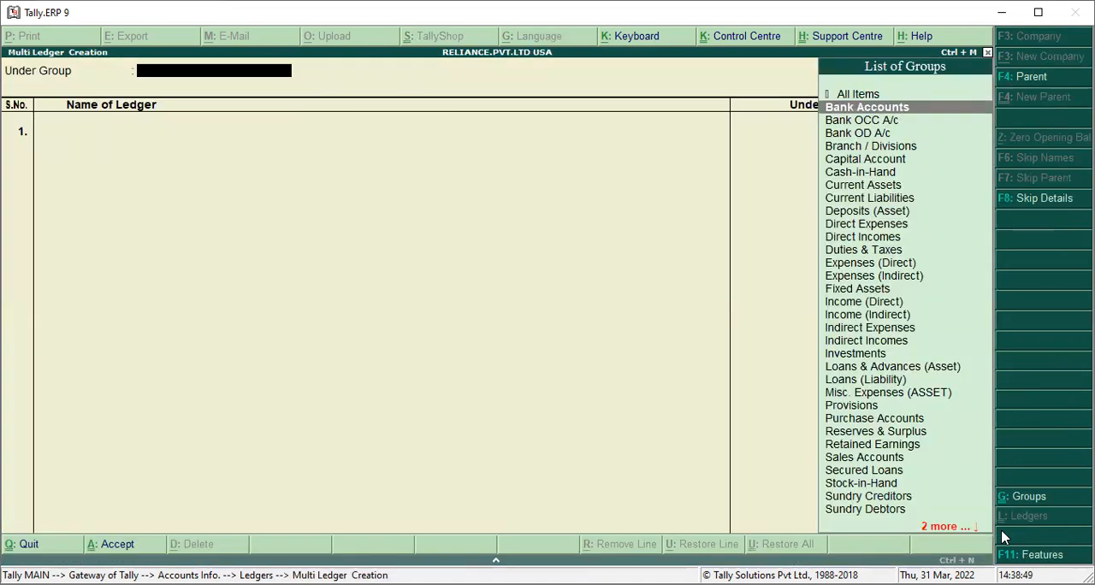
pyautogui.press('Up')
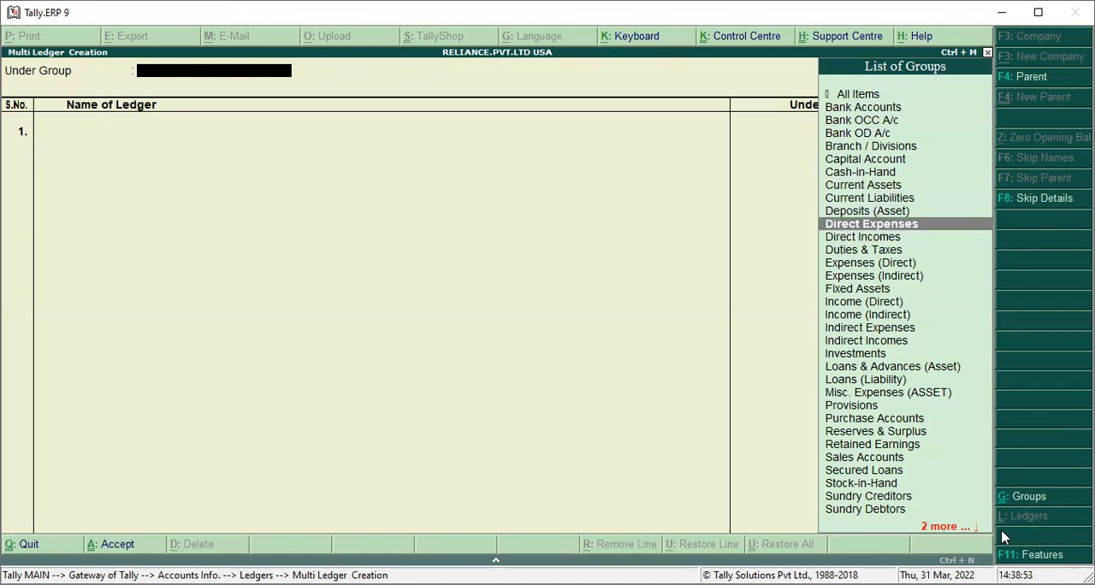
pyautogui.press('Down')
pyautogui.press('Down')
pyautogui.press('Down')
pyautogui.press('Down')
pyautogui.press('Down')
pyautogui.press('Down')
pyautogui.press('Down')
pyautogui.press('Down')
pyautogui.press('Down')
pyautogui.press('Down')
pyautogui.press('Down')
pyautogui.press('Down')
pyautogui.press('Down')
pyautogui.press('Down')
pyautogui.press('Down')
pyautogui.press('Up')
pyautogui.press('Up')
pyautogui.press('Up')
pyautogui.press('Up')
pyautogui.press('Up')
pyautogui.press('Up')
pyautogui.press('Up')
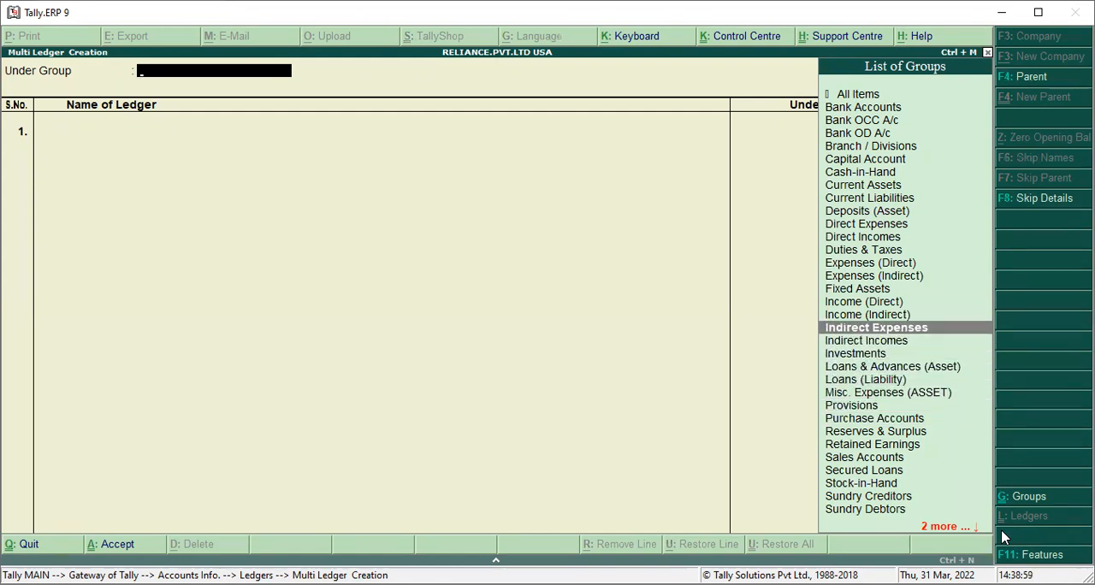
pyautogui.press('Return')
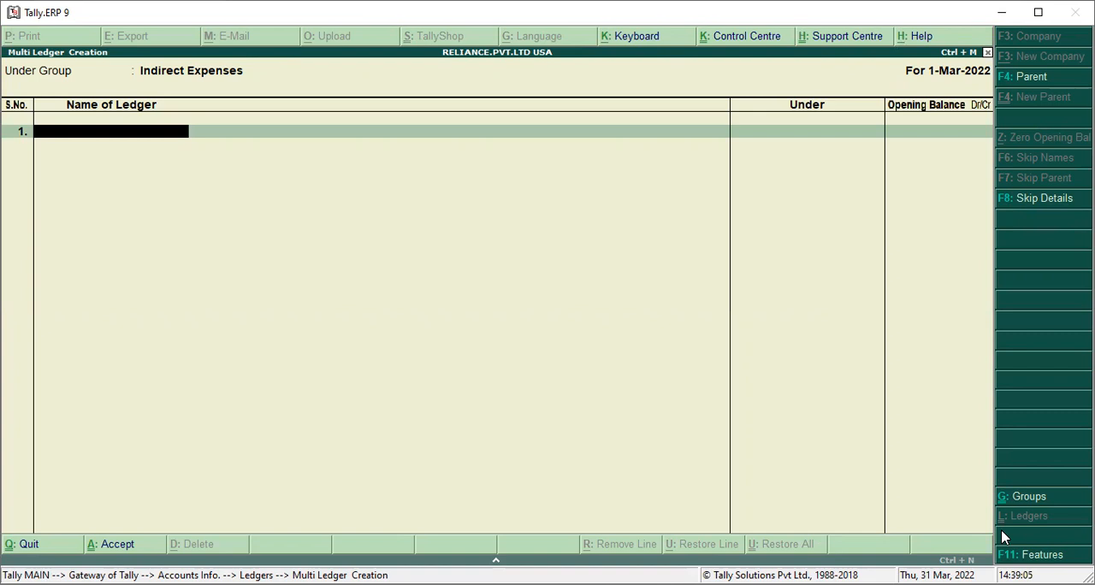
# Enter HOTEL EXPENSE A/C as the first ledger in the list with a blank opening balance
pyautogui.write('HOTEL EXPENSE A/C')
pyautogui.press('Return')
pyautogui.press('Return')
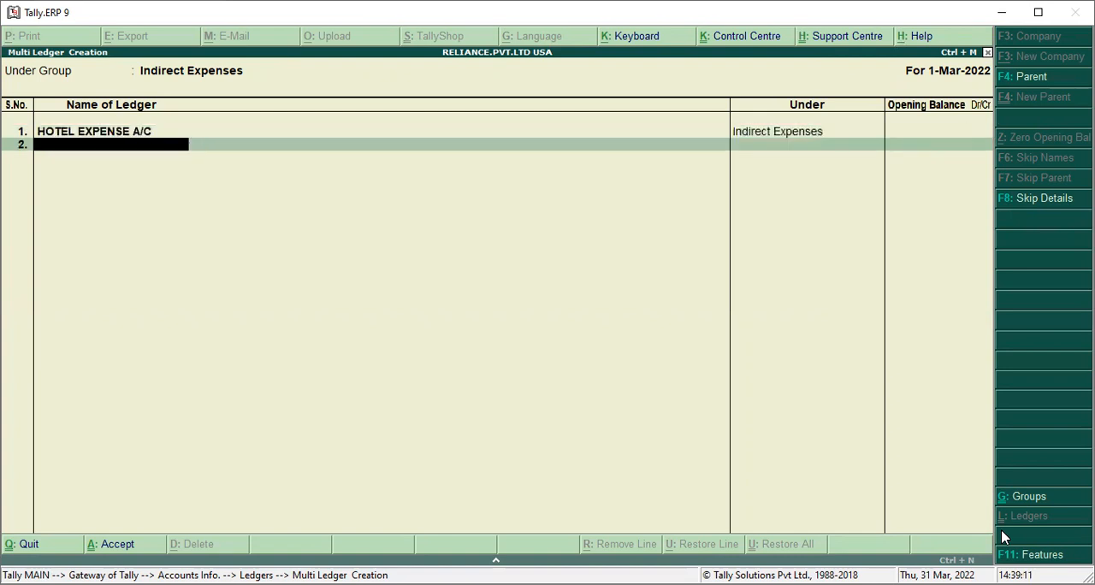
# Enter TELEPHONSE EXPENSE A/C as the second ledger with a blank opening balance
pyautogui.write('TELEPHONSE EXP')
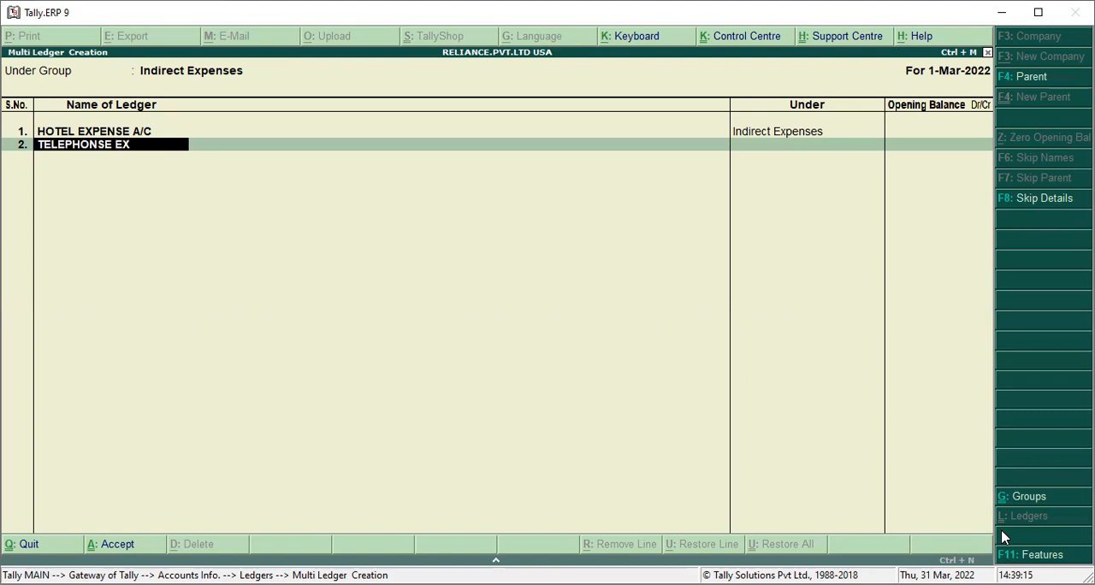
pyautogui.write('A/C')
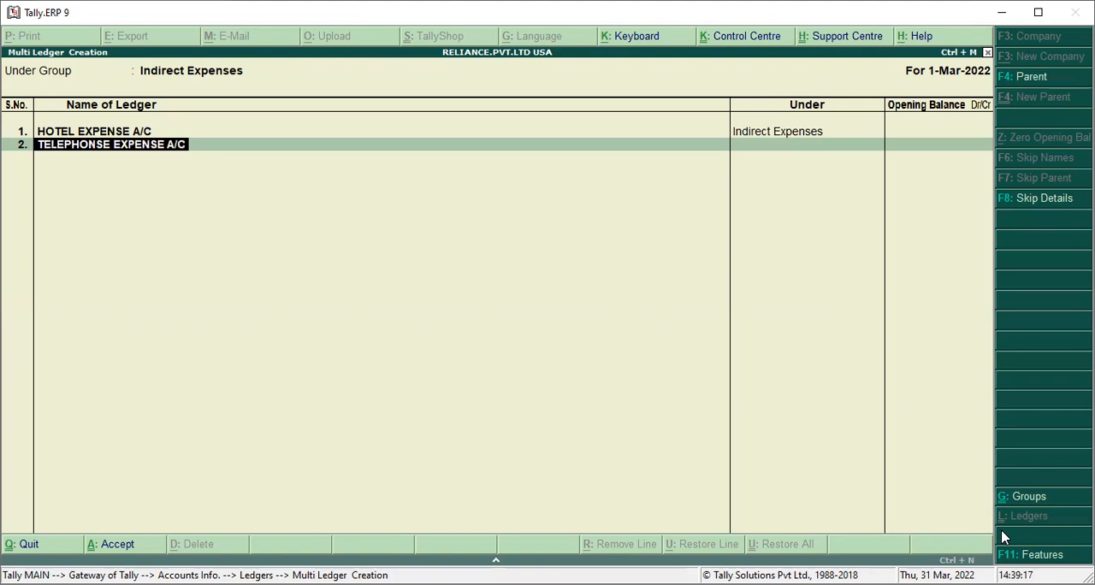
pyautogui.press('Return')
pyautogui.press('Return')
# Enter OTHER EXPENSE A/C as the third ledger with a blank opening balance and save the multiple ledgers
pyautogui.write('OTHER EX')
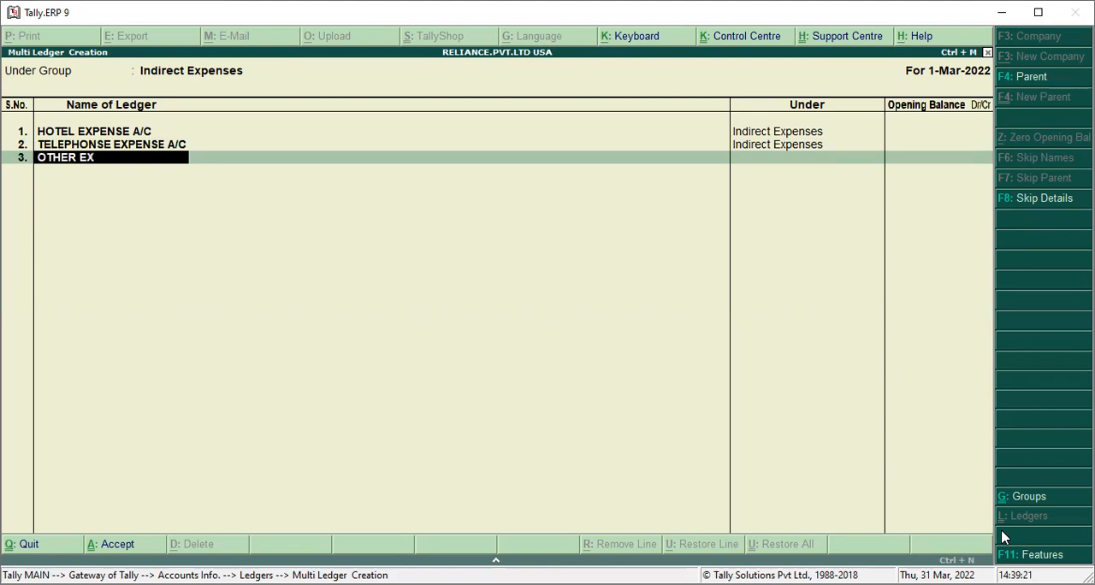
pyautogui.write('PENSE A/C')
pyautogui.press('Return')
pyautogui.press('Return')
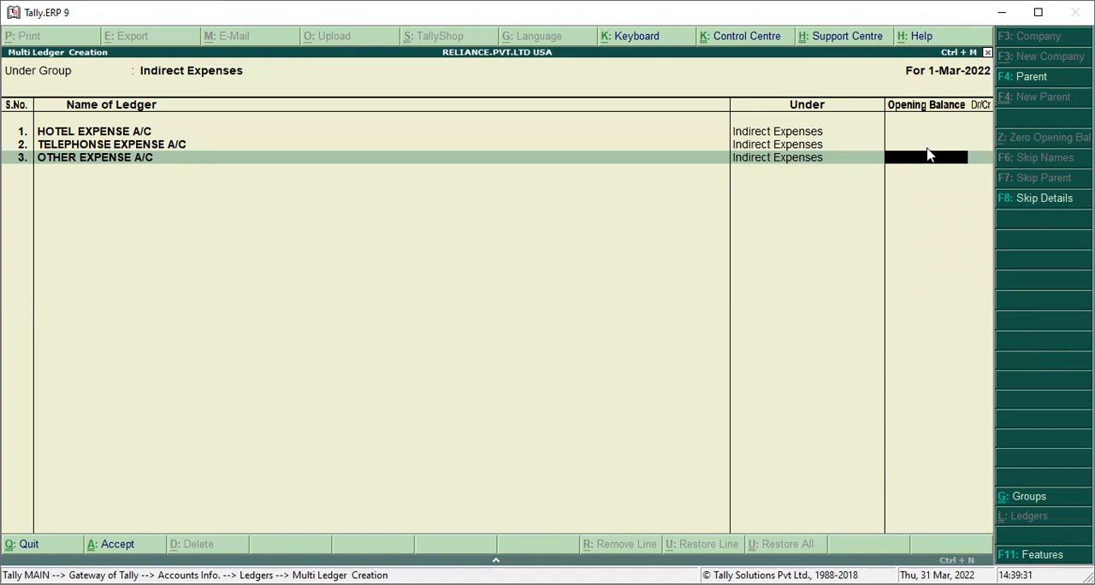
pyautogui.press('Return')
pyautogui.press('Return')
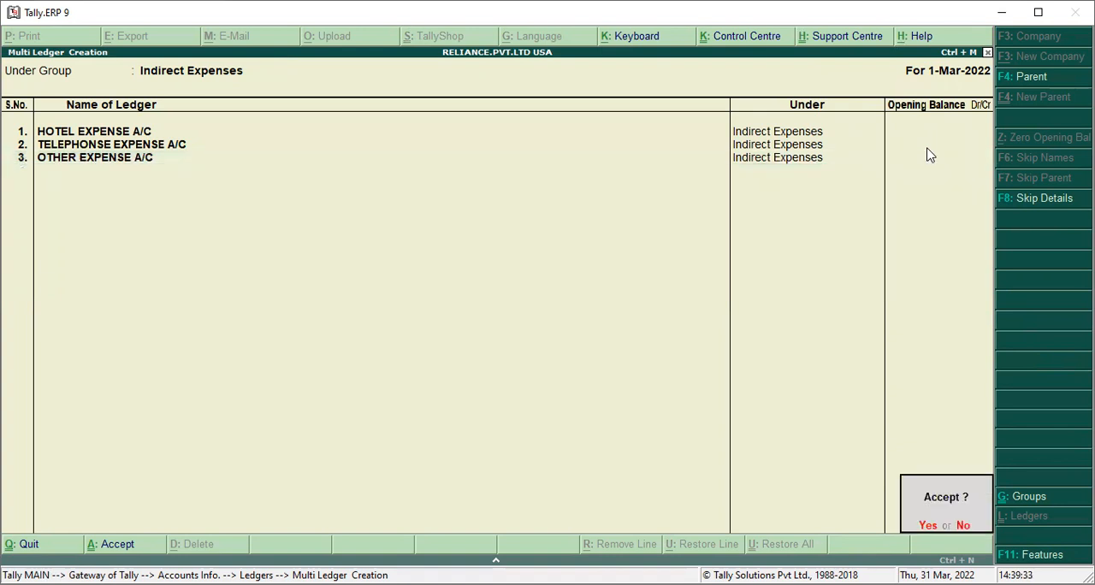
pyautogui.press('Return')
# Open the ledger list for single-ledger display and look through the bank, capital and expense ledgers
pyautogui.press('Up')
pyautogui.press('Up')
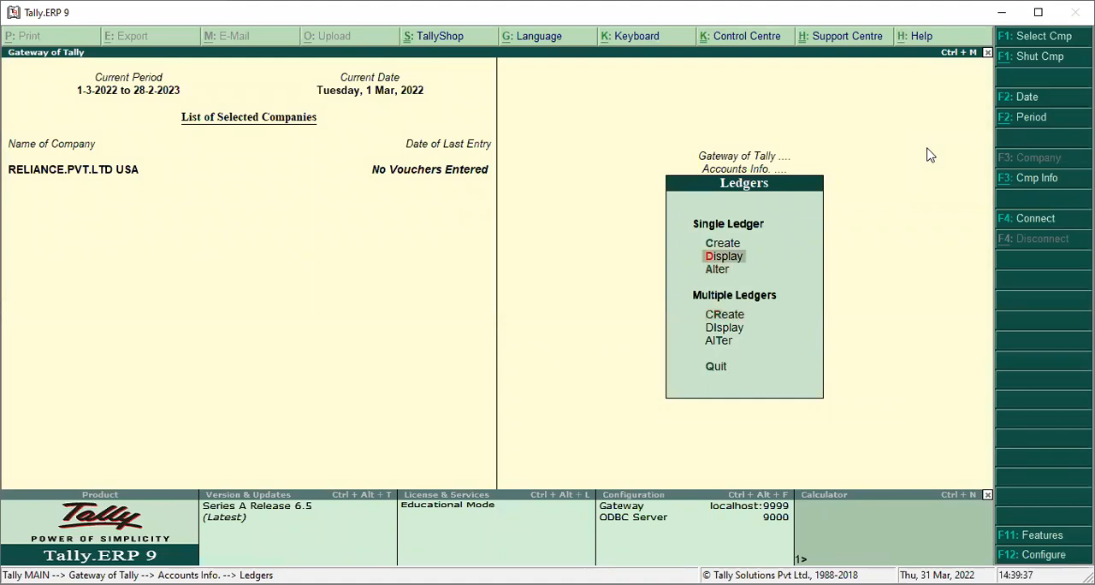
pyautogui.press('Return')
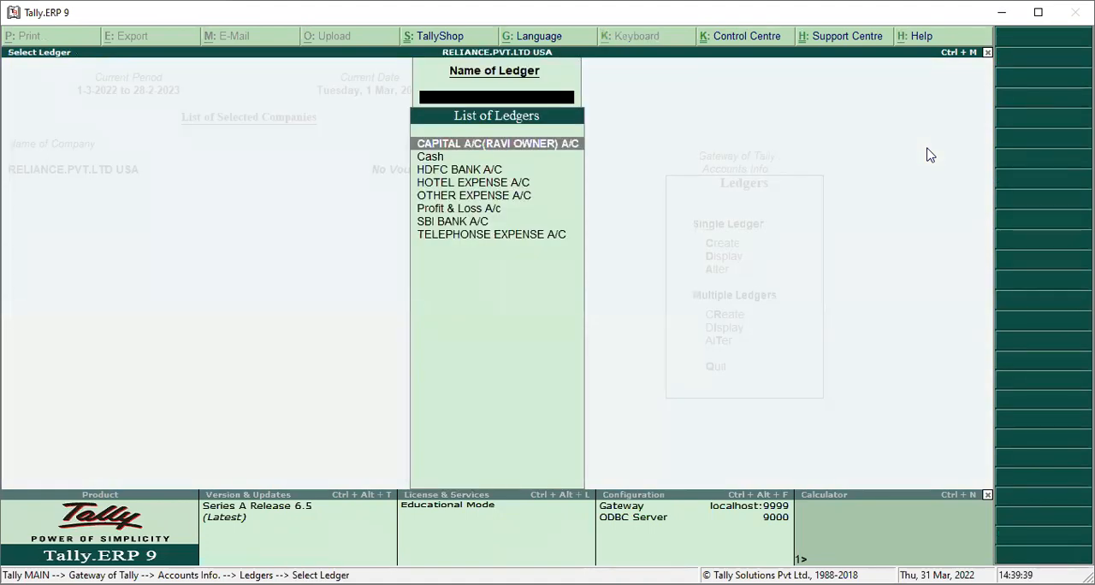
pyautogui.press('Down')
pyautogui.press('Down')
pyautogui.press('Down')
pyautogui.press('Down')
pyautogui.press('Down')
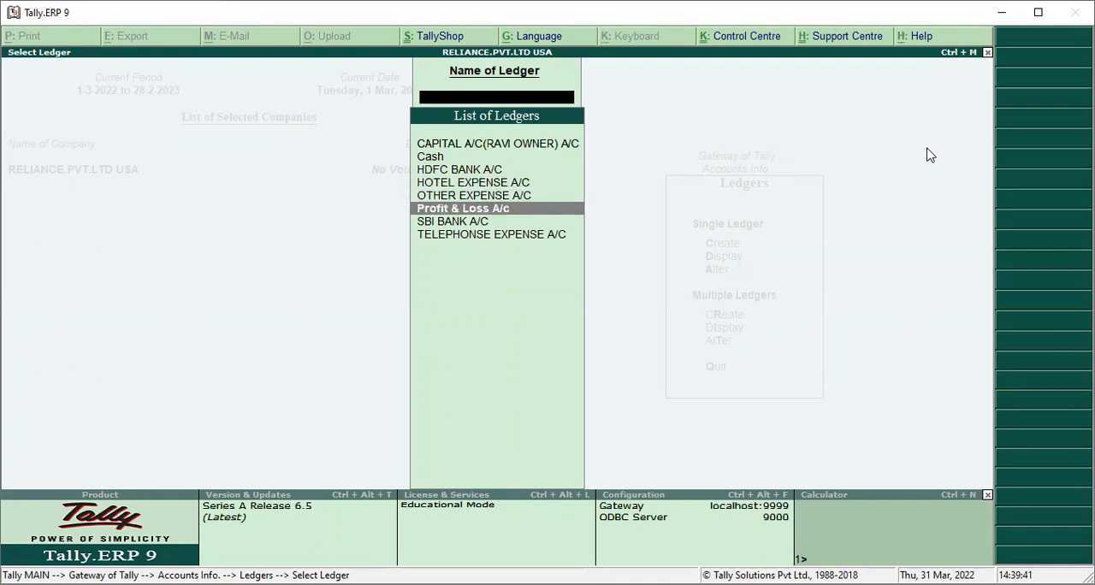
pyautogui.press('Up')
pyautogui.press('Up')
pyautogui.press('Up')
pyautogui.press('Down')
pyautogui.press('Down')
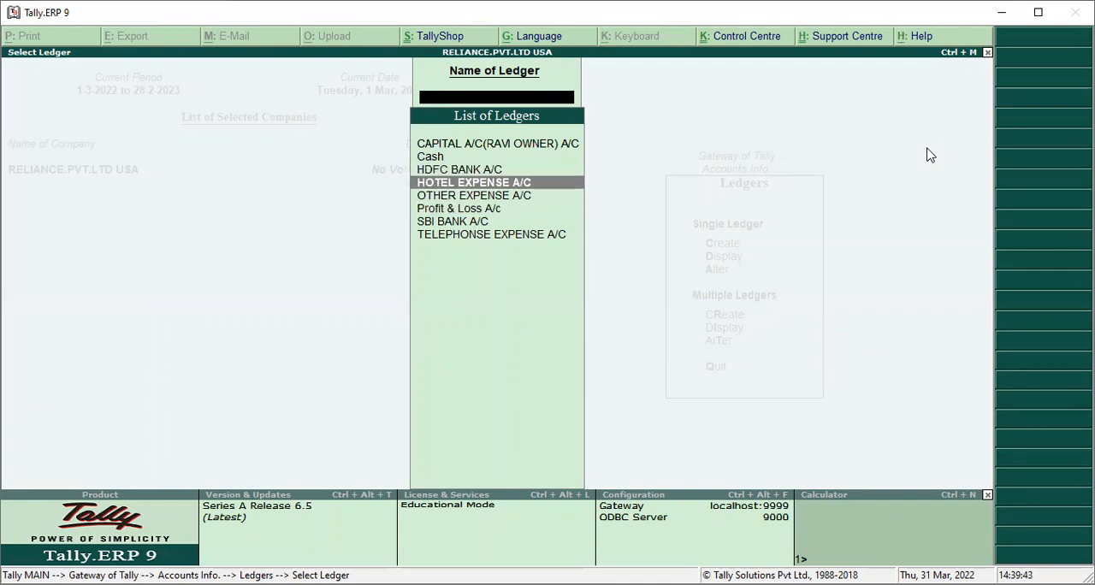
pyautogui.press('Up')
pyautogui.press('Down')
pyautogui.press('Down')
pyautogui.press('Down')
pyautogui.press('Down')
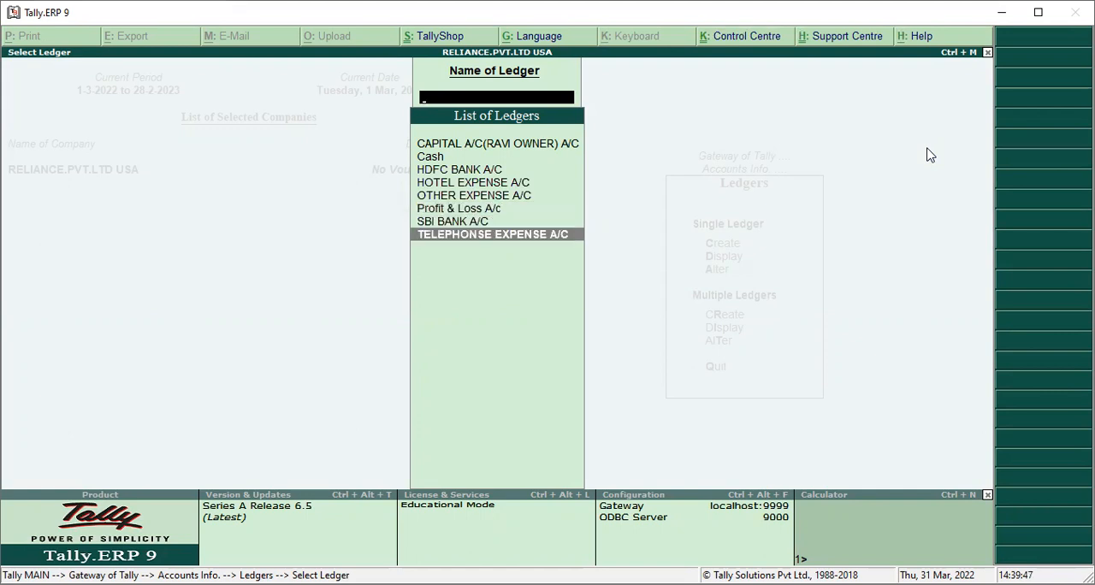
pyautogui.press('Up')
pyautogui.press('Up')
pyautogui.press('Up')
pyautogui.press('Up')
pyautogui.press('Down')
pyautogui.press('Down')
pyautogui.press('Down')
pyautogui.press('Down')
pyautogui.press('Up')
pyautogui.press('Up')
pyautogui.press('Up')
pyautogui.press('Up')
pyautogui.press('Up')
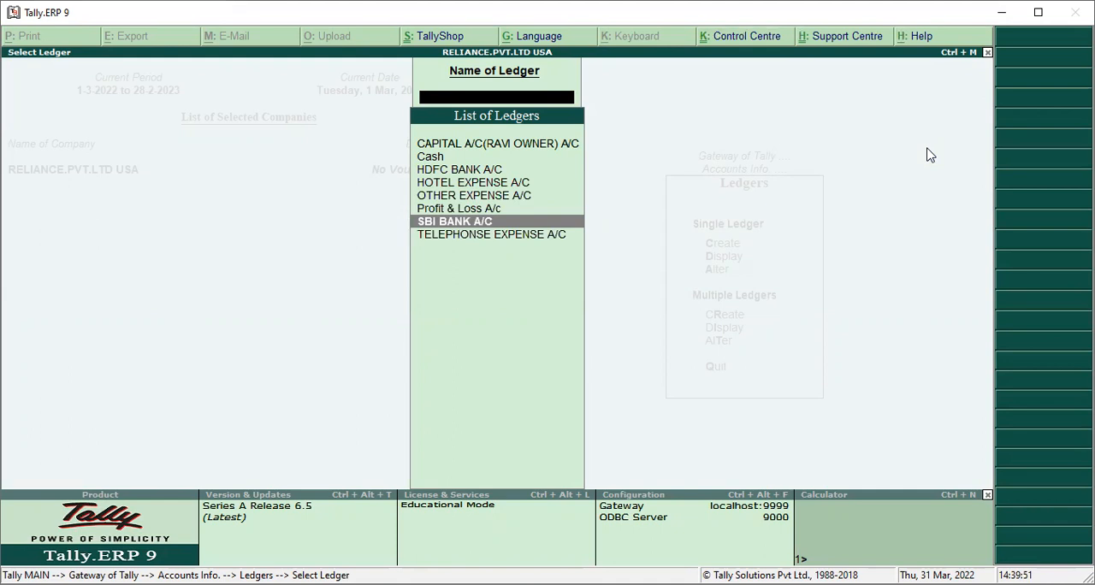
pyautogui.press('Escape')
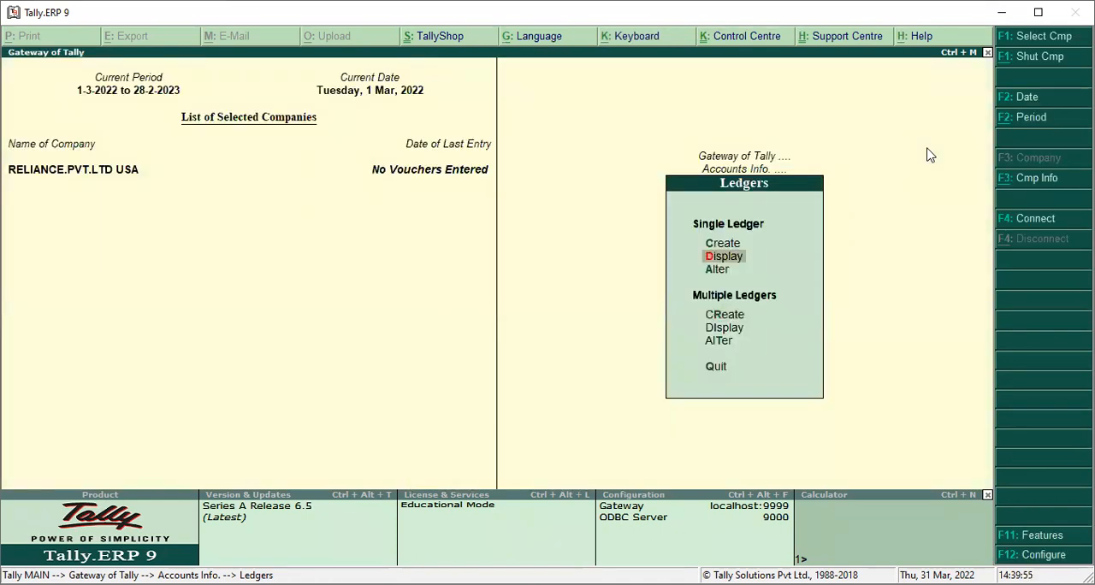
# Go back to the Gateway of Tally and open accounting voucher creation with the Receipt voucher type
pyautogui.press('Escape')
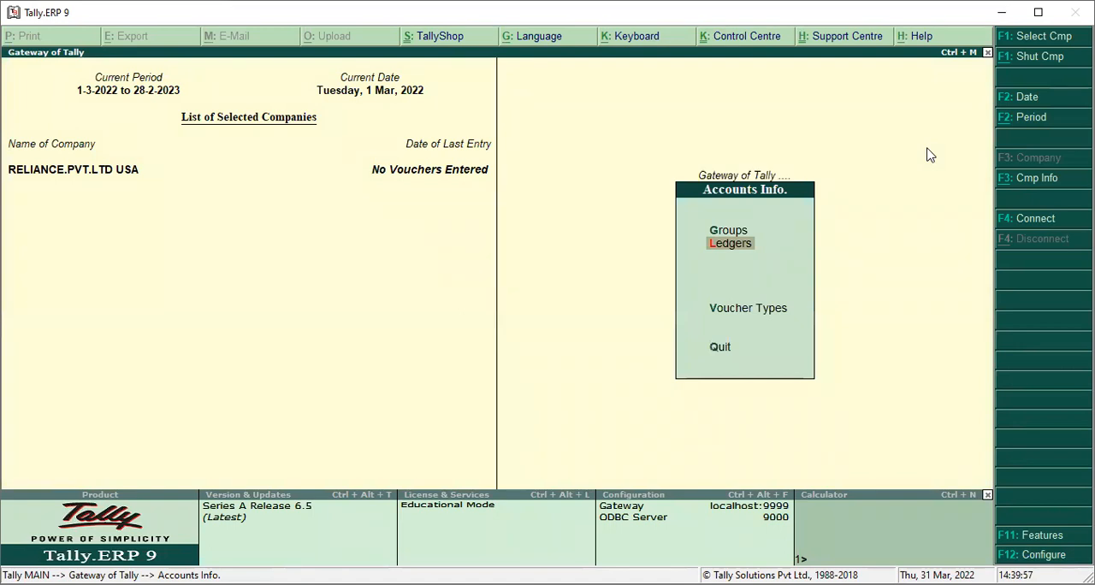
pyautogui.press('Escape')
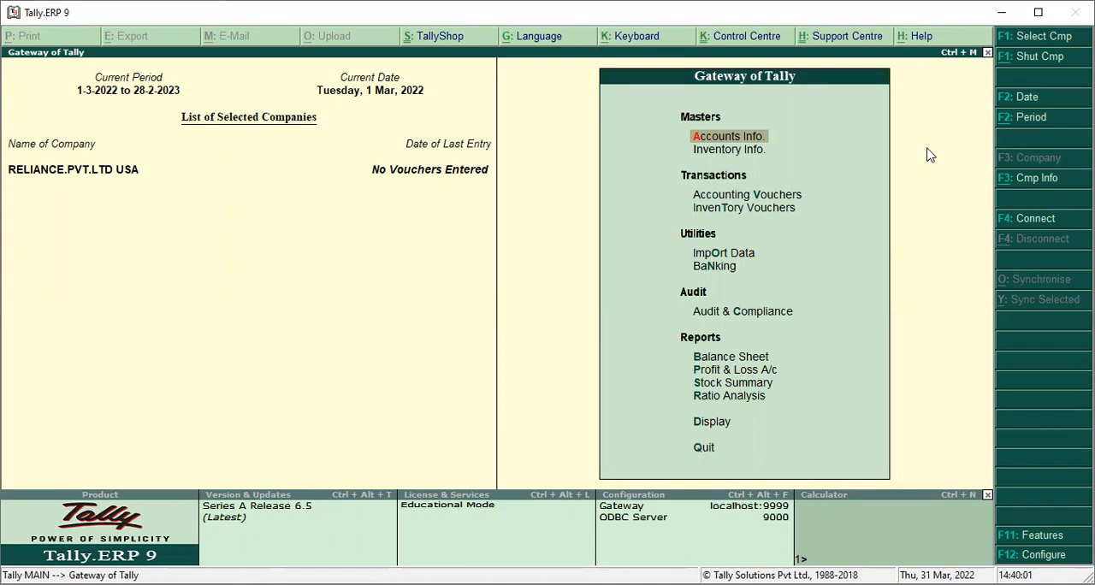
pyautogui.press('Up')
pyautogui.press('Down')
pyautogui.press('Down')
pyautogui.press('Down')
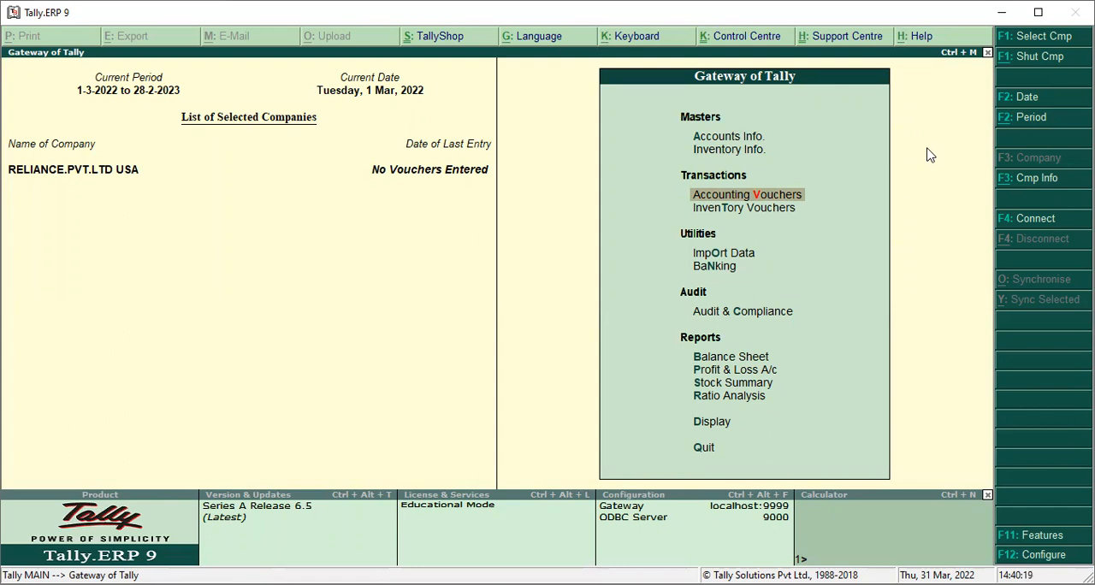
pyautogui.press('Return')
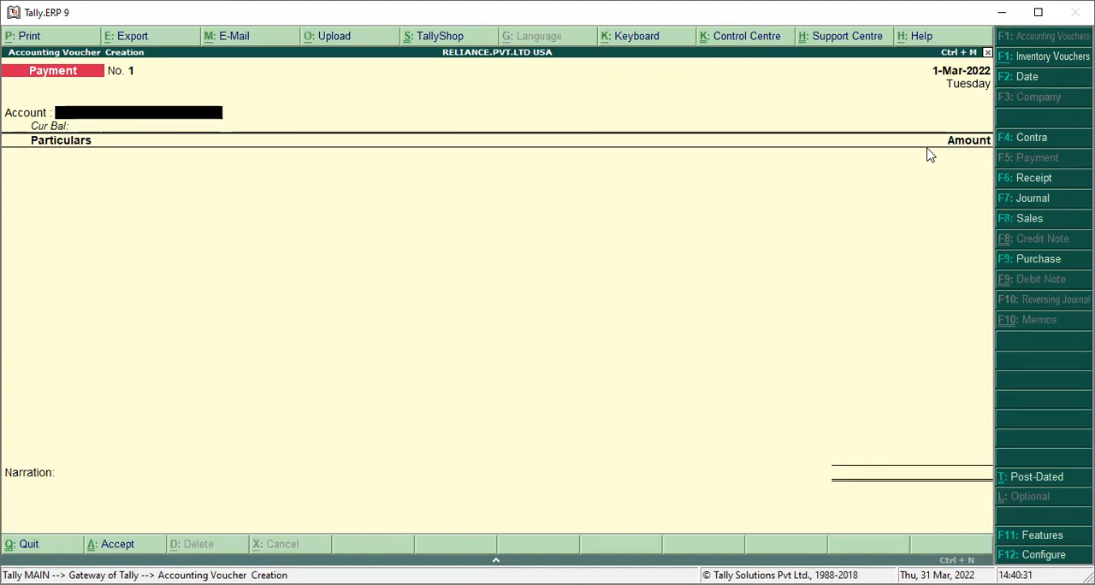
pyautogui.press('F6')
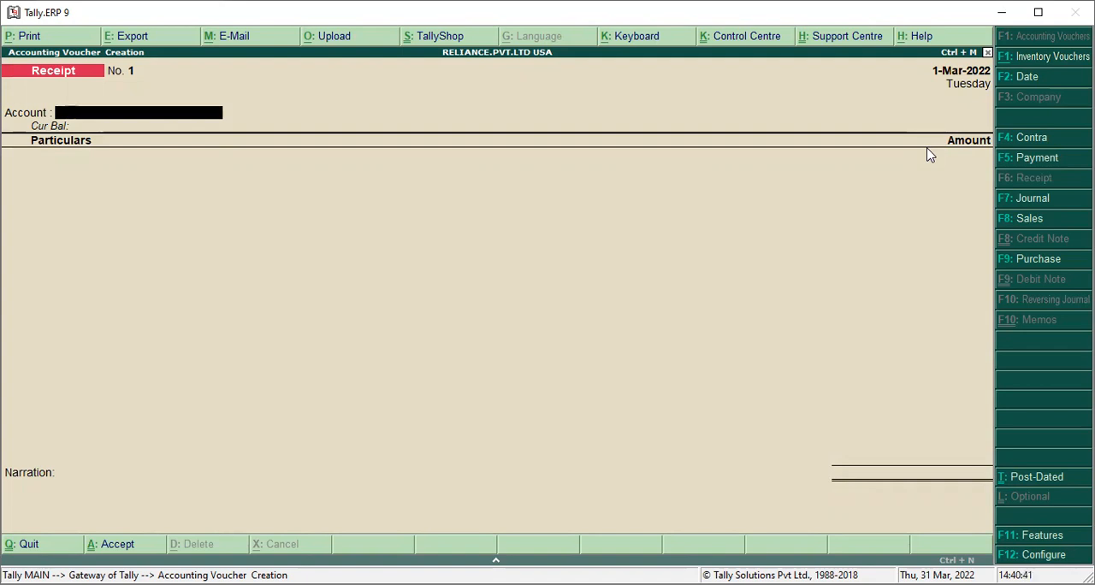
pyautogui.press('F5')
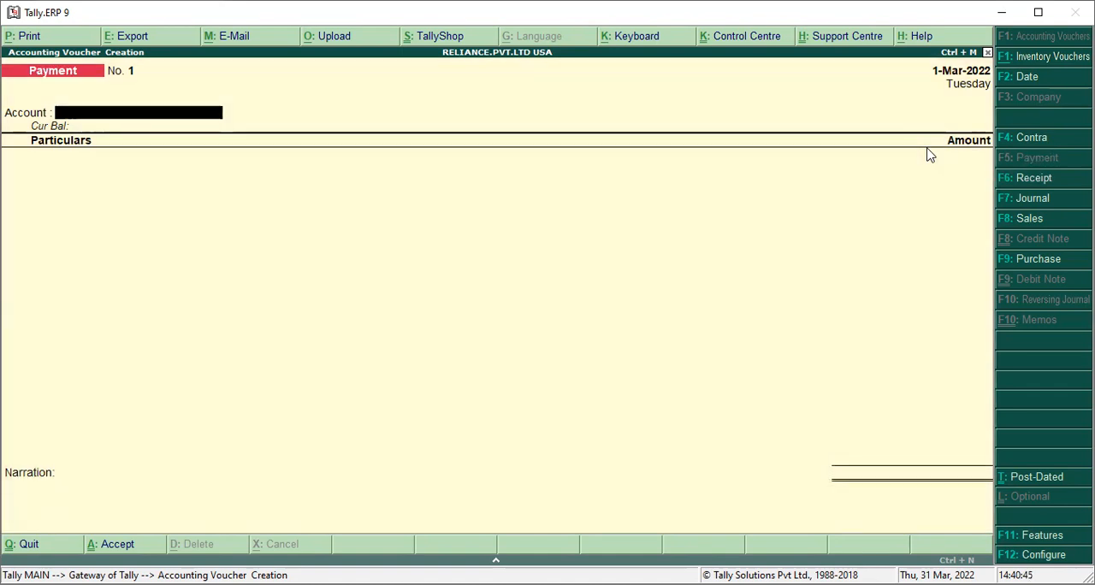
pyautogui.press('F6')
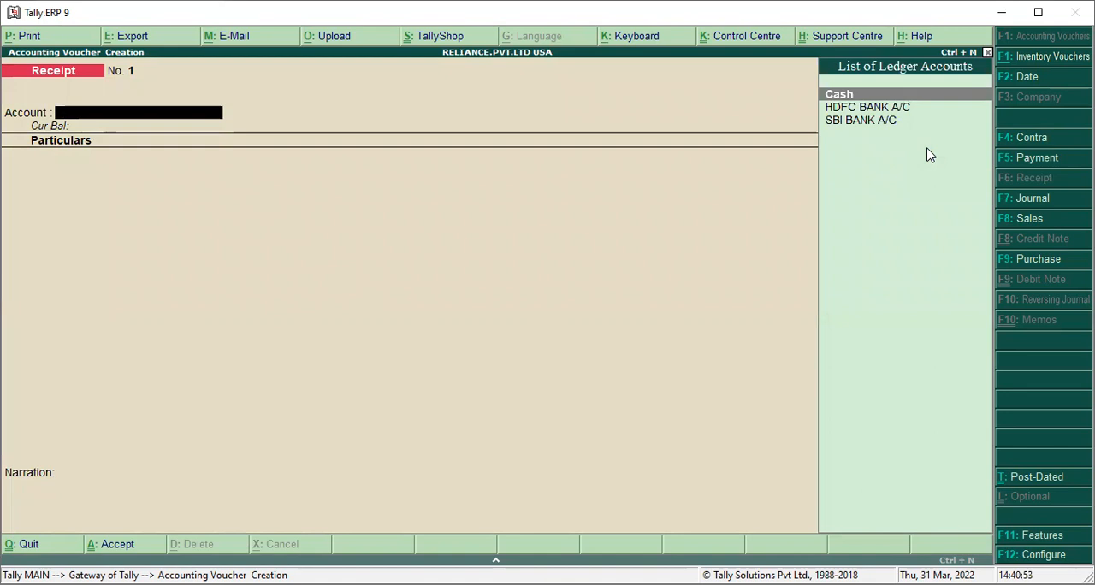
# Set Cash as the account of the receipt voucher
pyautogui.press('Down')
pyautogui.press('Up')
pyautogui.press('Down')
pyautogui.press('Up')
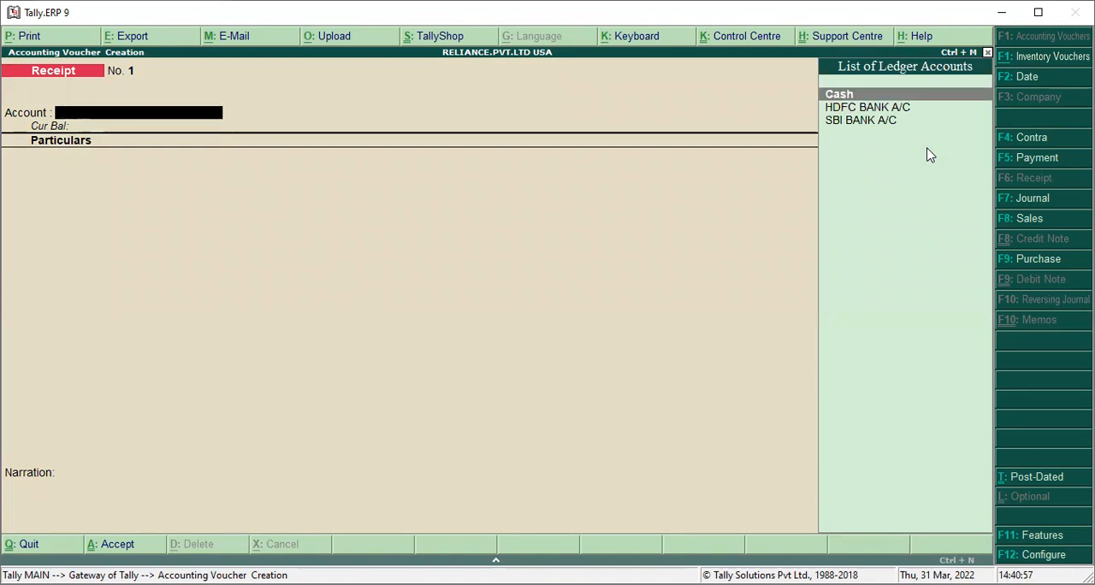
pyautogui.press('Return')
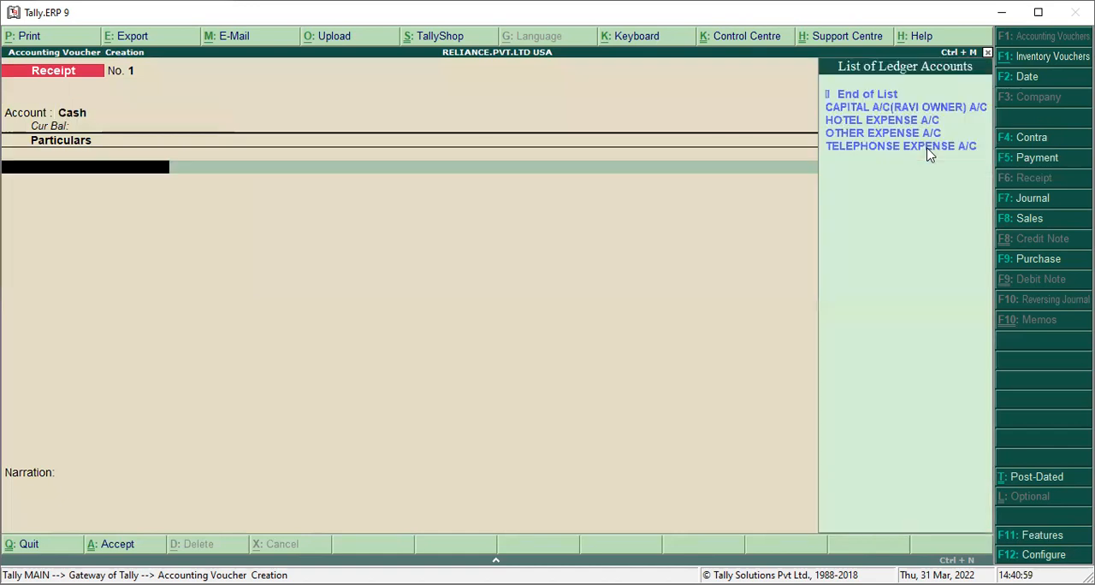
# Enter the owner's capital ledger in the receipt voucher with an amount of 500000 and save the voucher
pyautogui.press('Down')
pyautogui.press('Down')
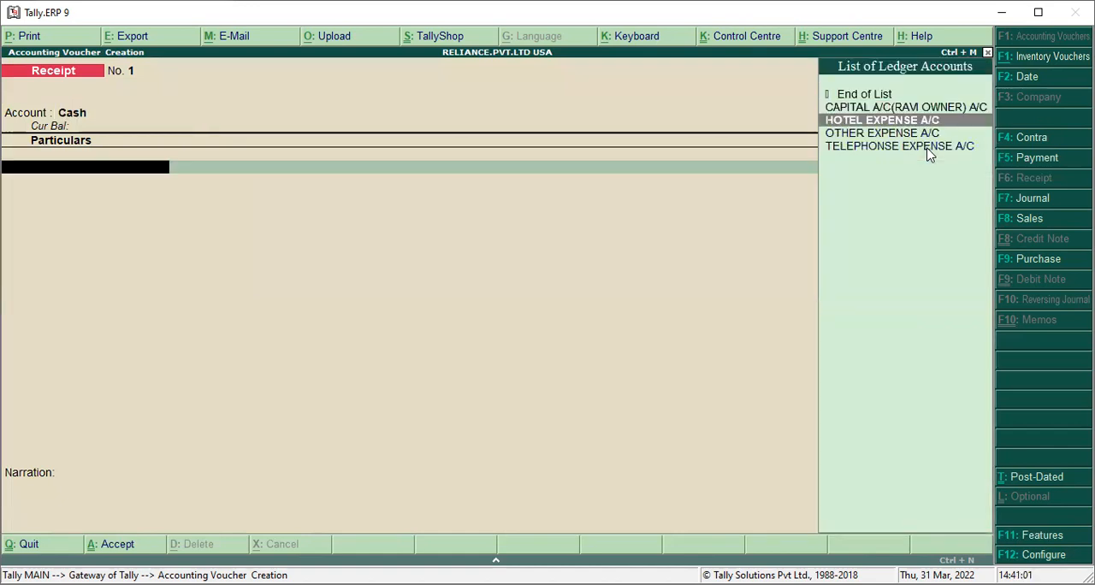
pyautogui.press('Up')
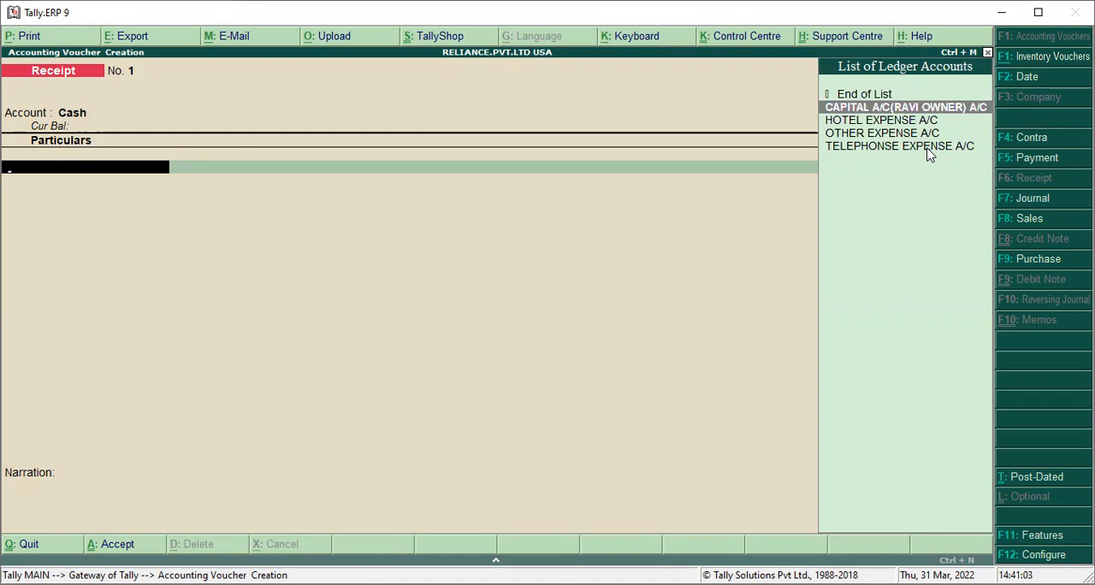
pyautogui.press('Return')
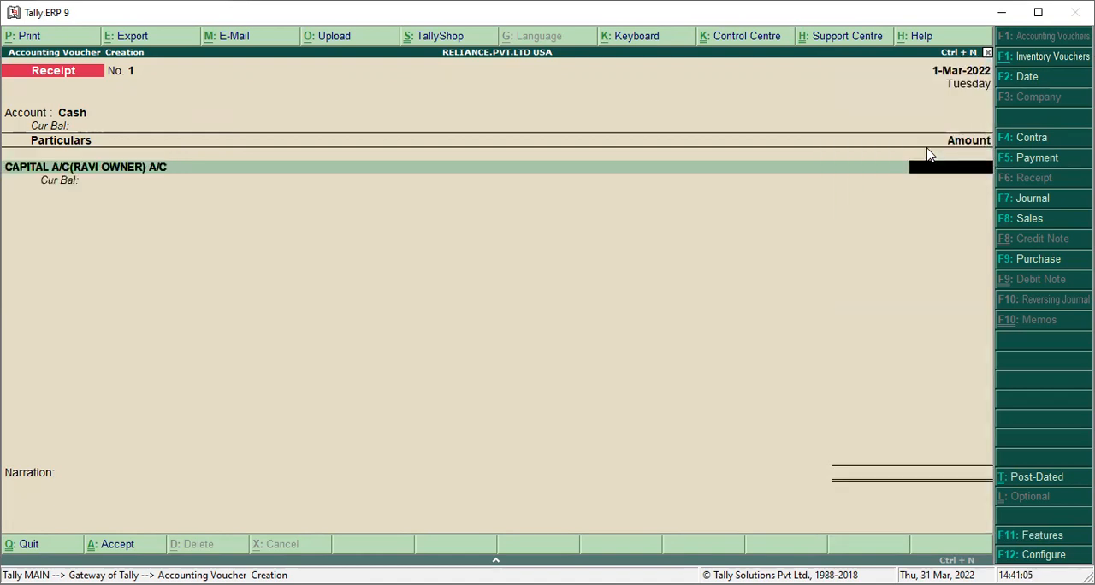
pyautogui.write('500000')
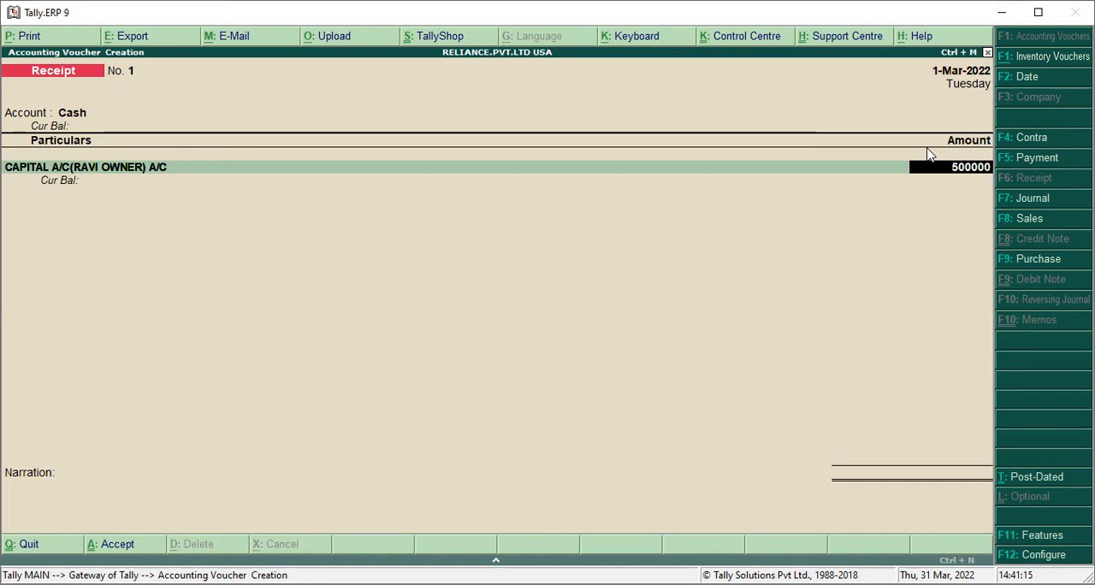
pyautogui.press('Return')
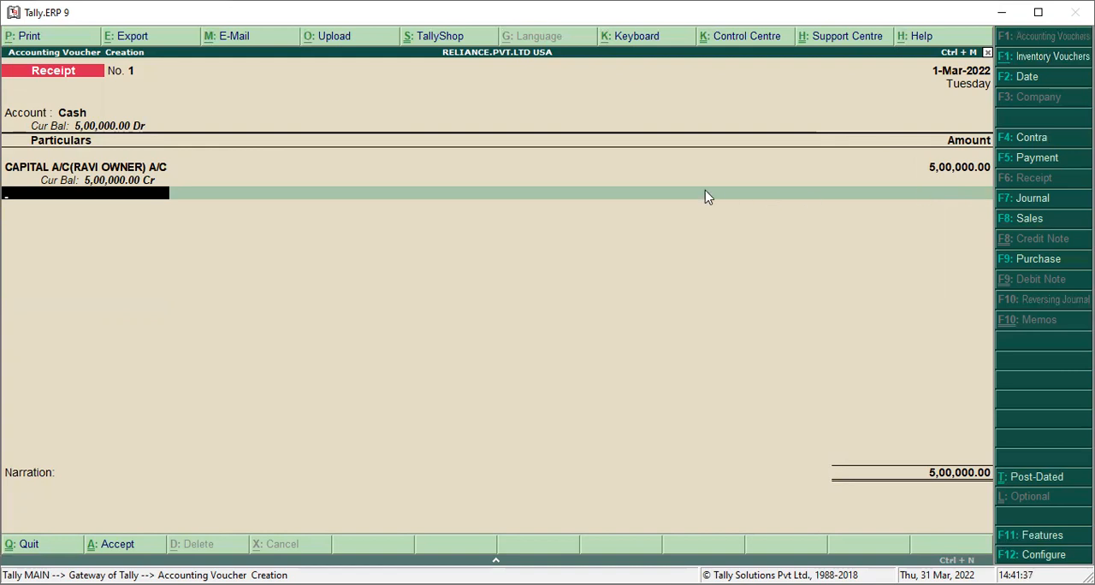
pyautogui.hotkey('ctrl', 'a')
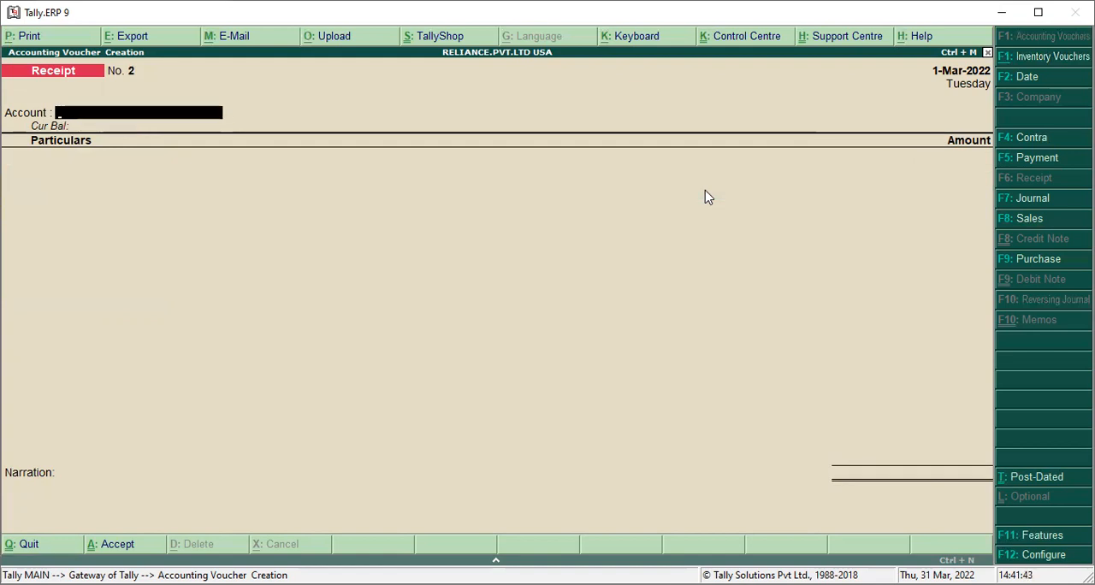
# Record and save a Payment voucher from Cash for HOTEL EXPENSE A/C with an amount of 2000
pyautogui.press('F5')
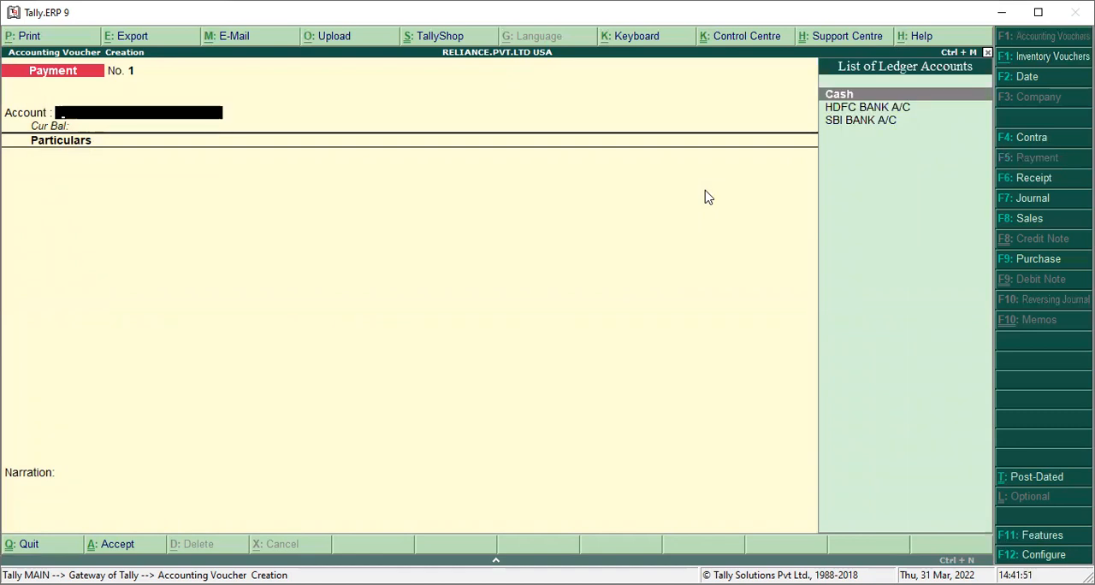
pyautogui.press('Return')
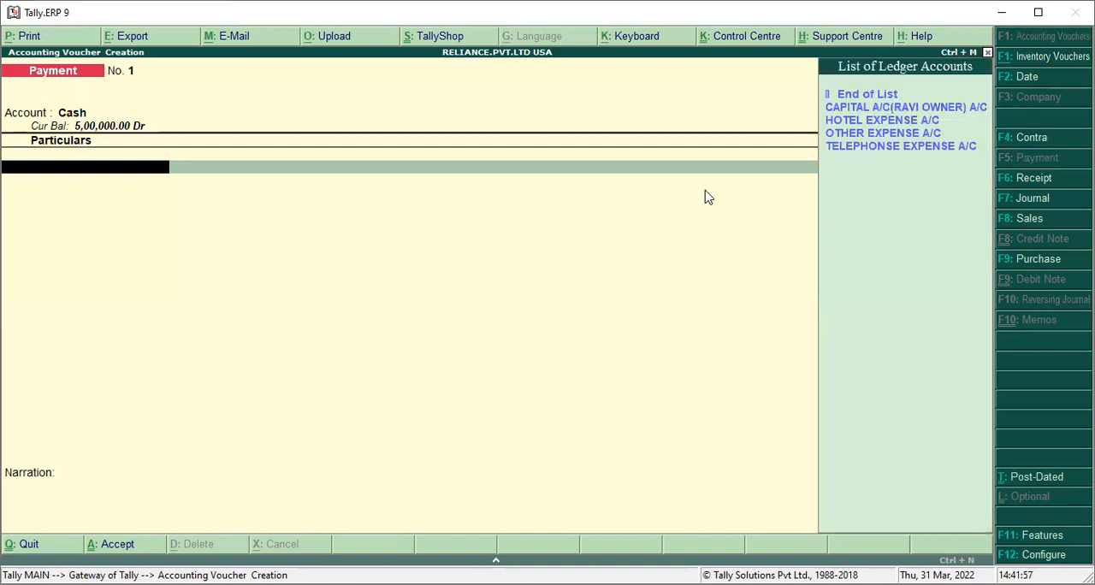
pyautogui.press('Down')
pyautogui.press('Down')
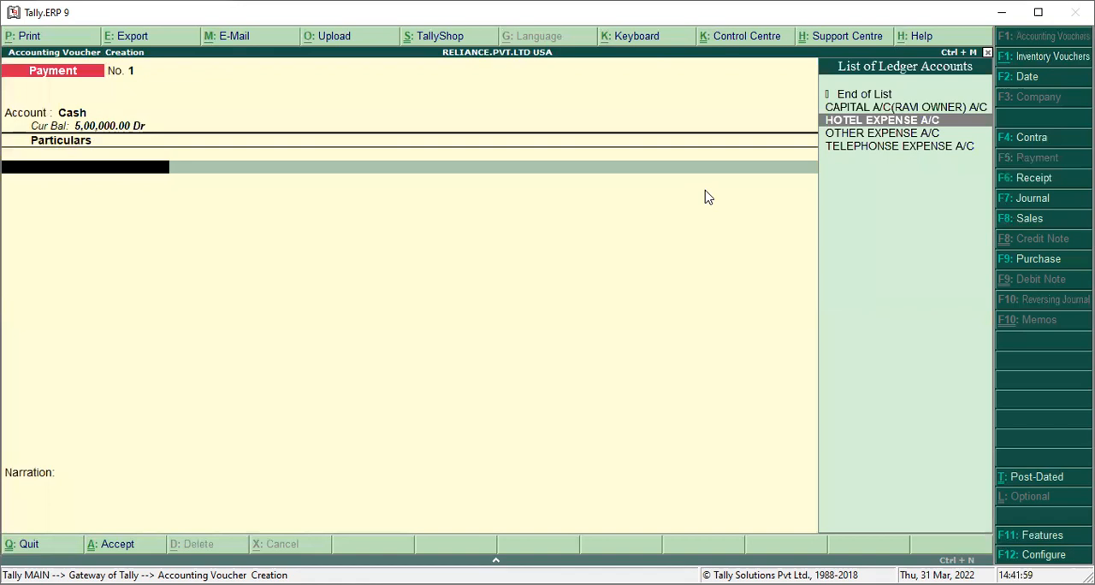
pyautogui.press('Return')
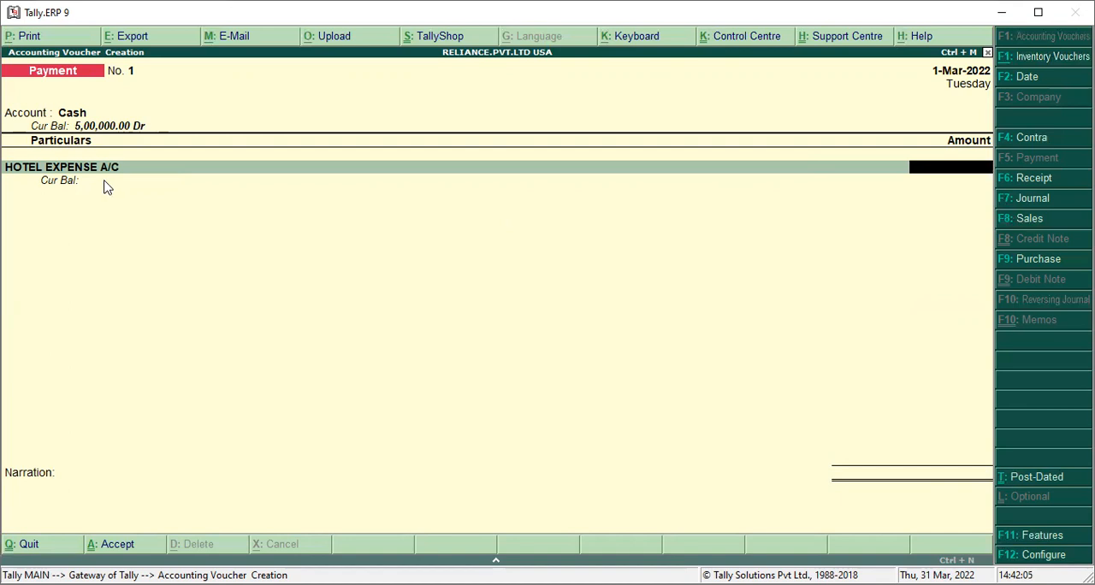
pyautogui.write('2000')
pyautogui.press('Return')
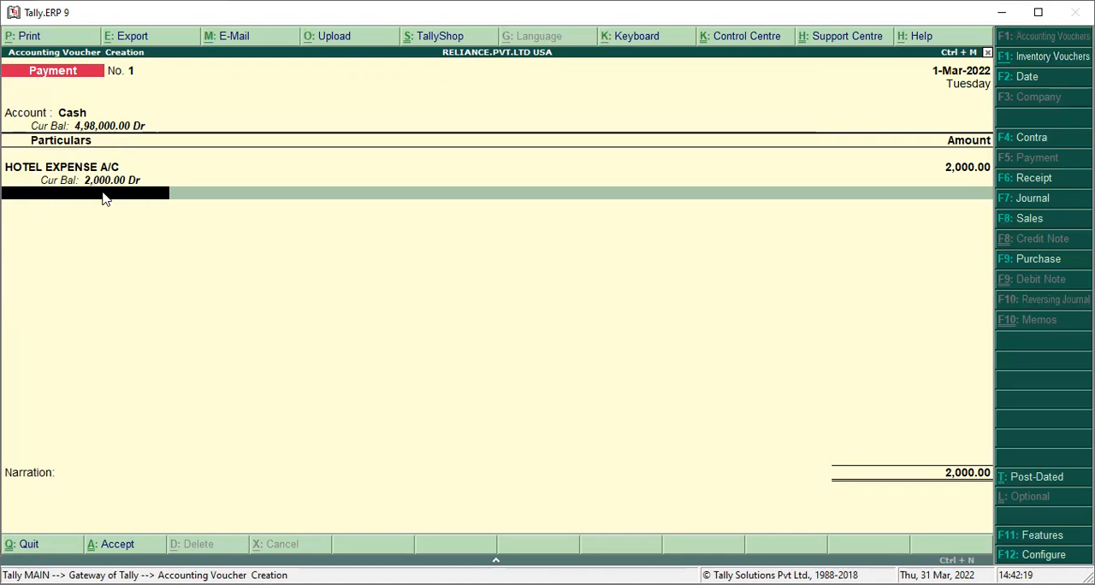
pyautogui.press('Return')
pyautogui.press('Return')
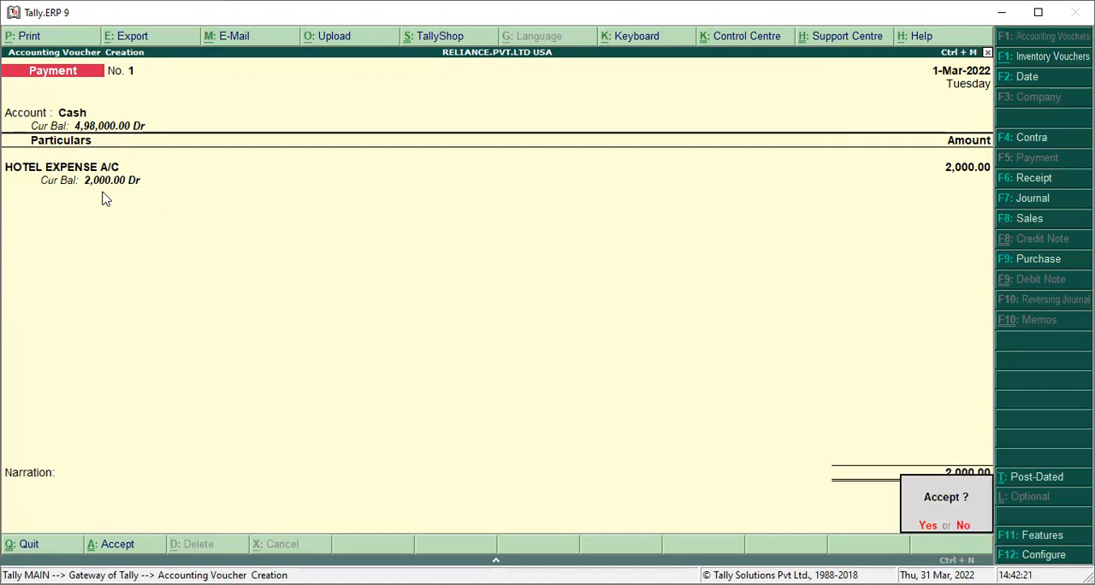
# Record and save a second Payment voucher from Cash for TELEPHONSE EXPENSE A/C with an amount of 5000
pyautogui.press('Return')
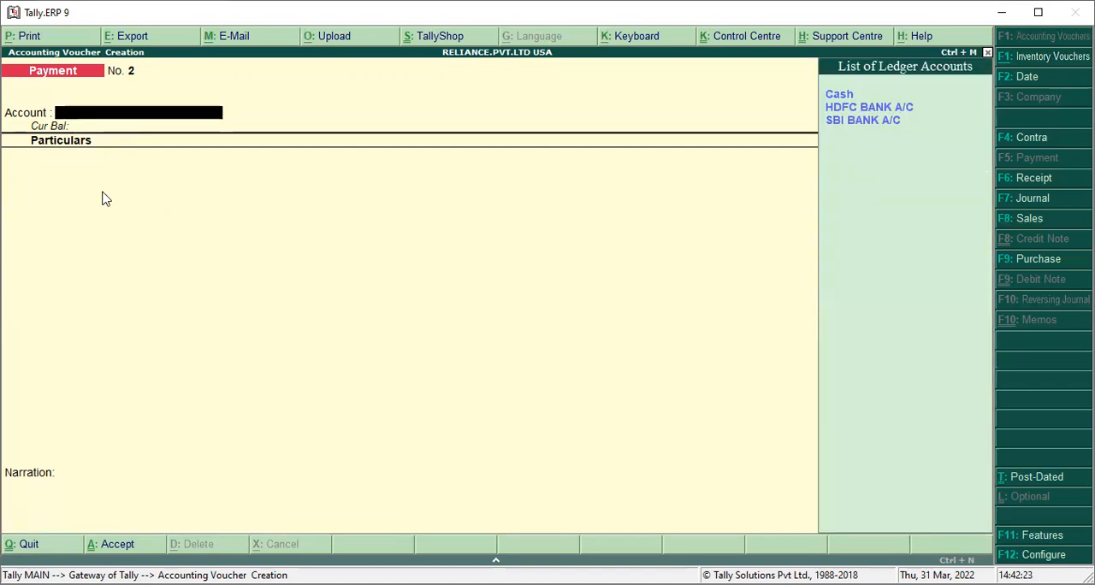
pyautogui.press('Return')
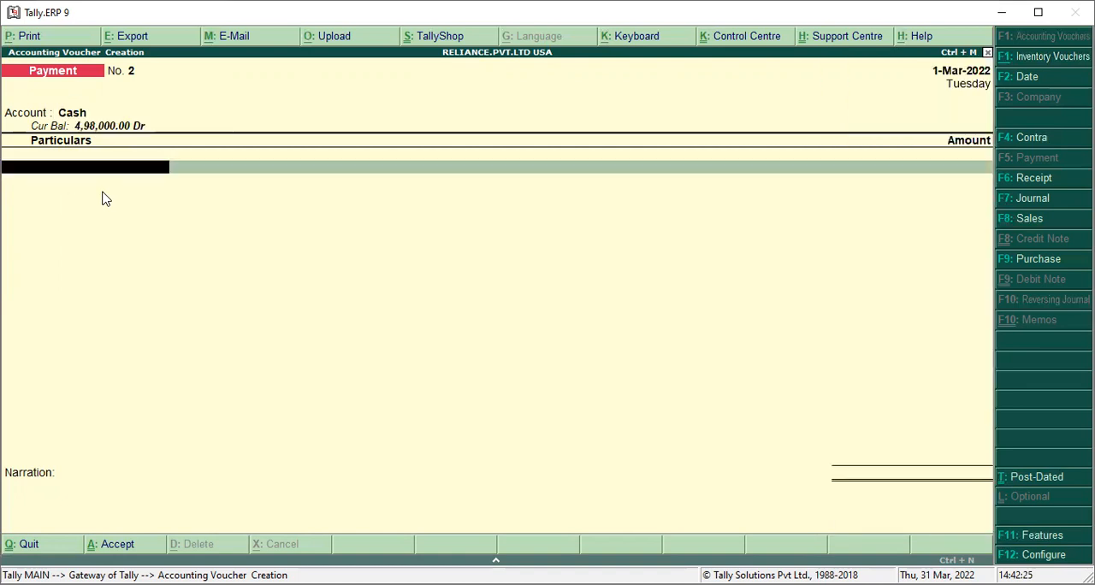
pyautogui.press('Down')
pyautogui.press('Down')
pyautogui.press('Down')
pyautogui.press('Down')
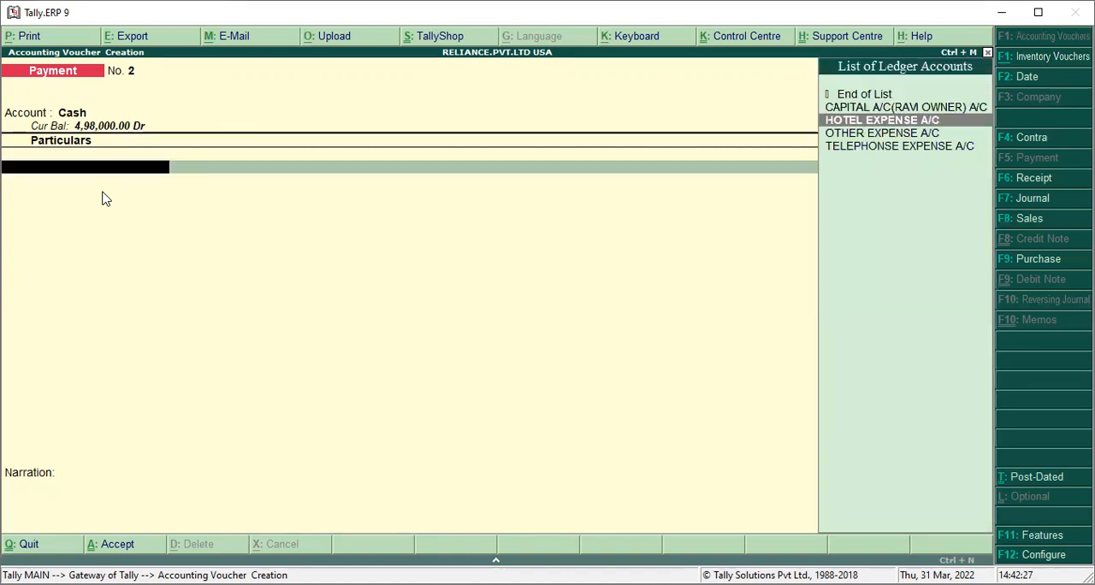
pyautogui.press('Return')
pyautogui.write('5000')
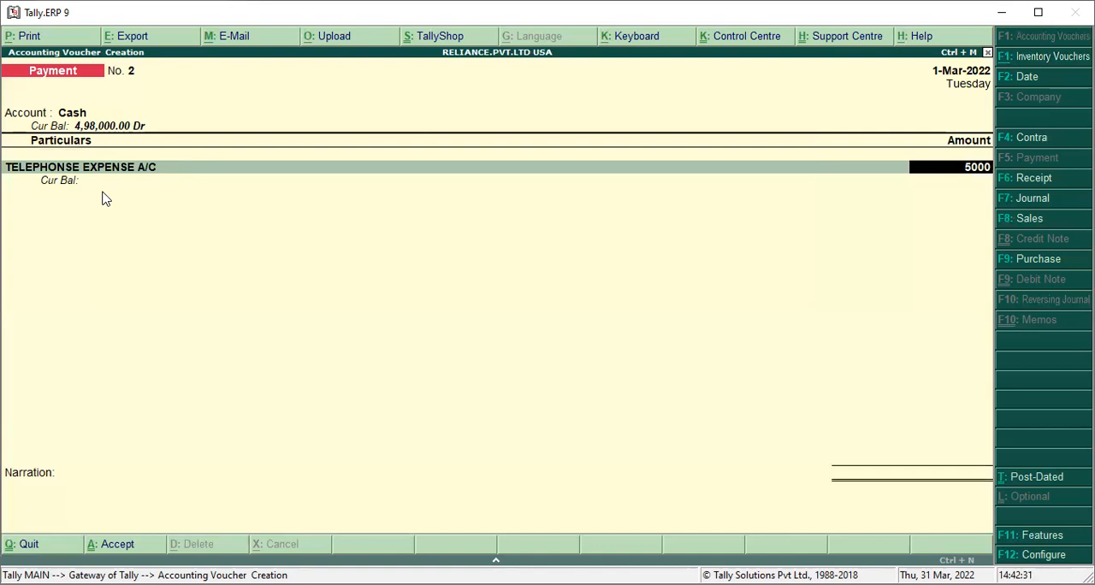
pyautogui.press('Return')
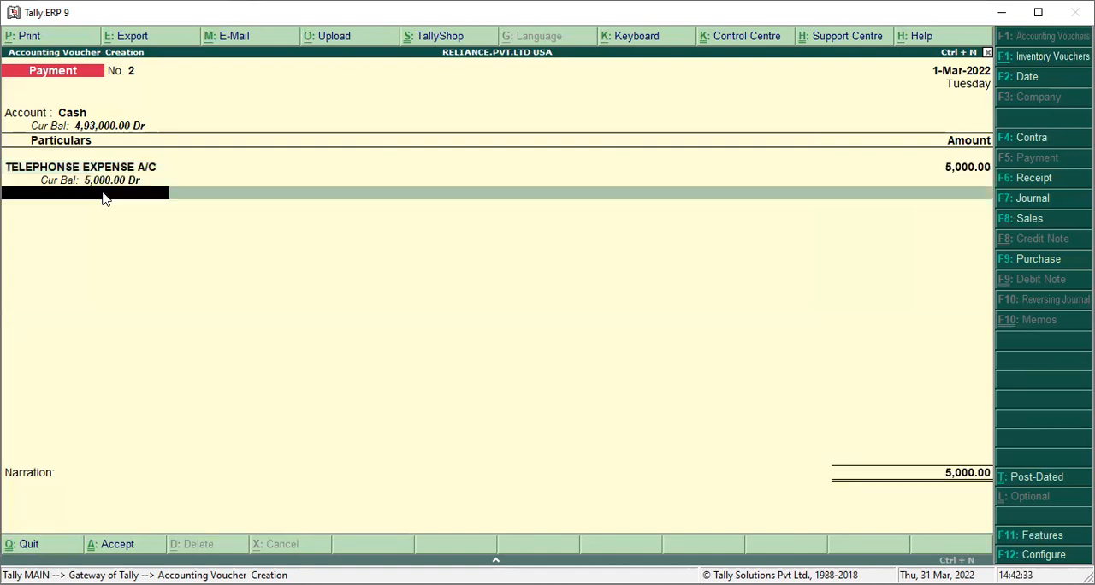
pyautogui.press('Return')
pyautogui.press('Return')
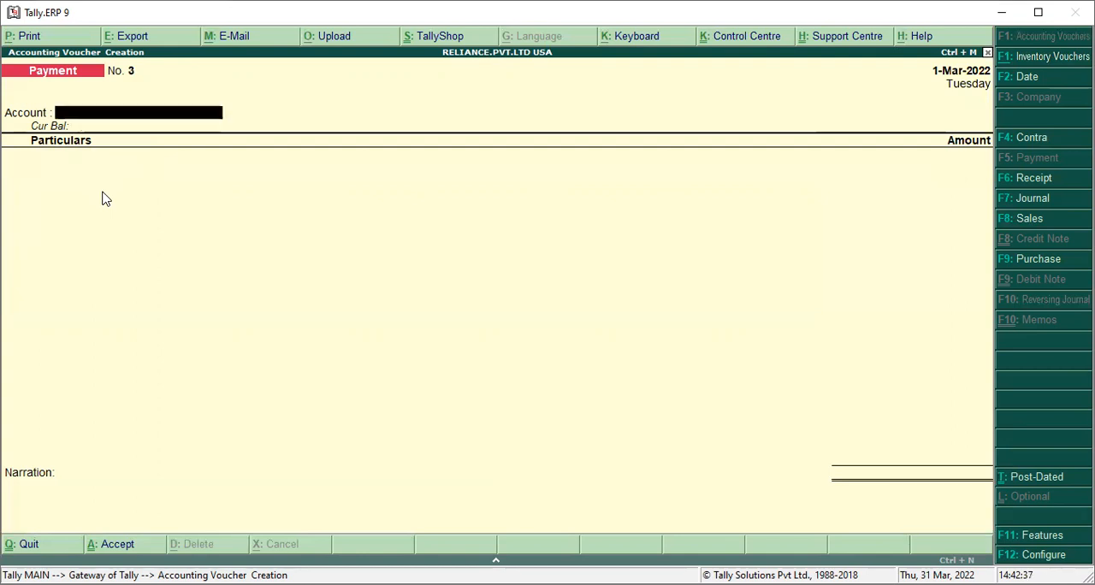
# Record and save a third Payment voucher from Cash for OTHER EXPENSE A/C with an amount of 12000
pyautogui.press('space')
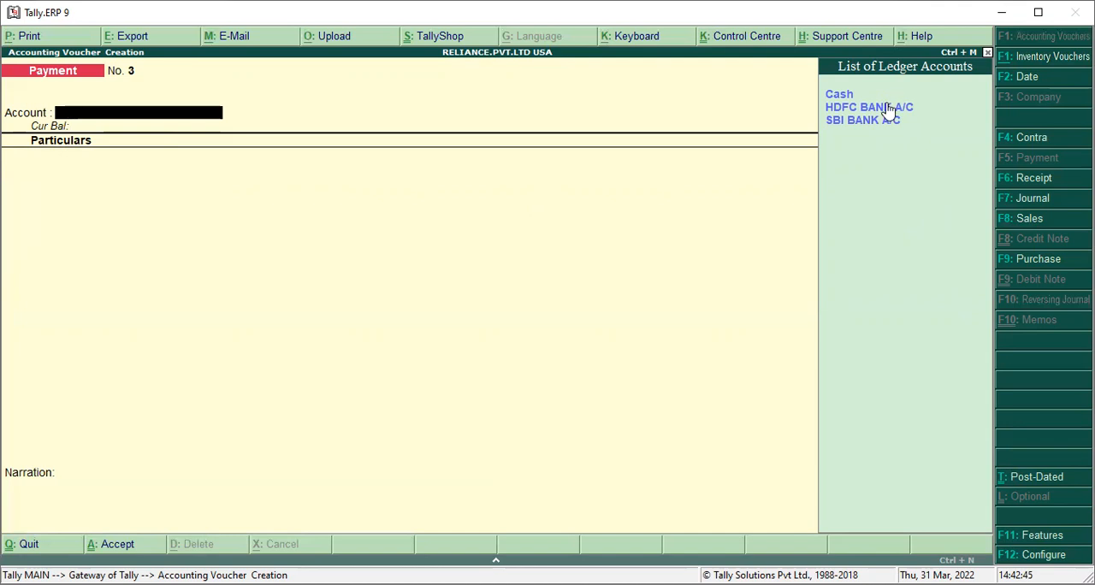
pyautogui.press('Down')
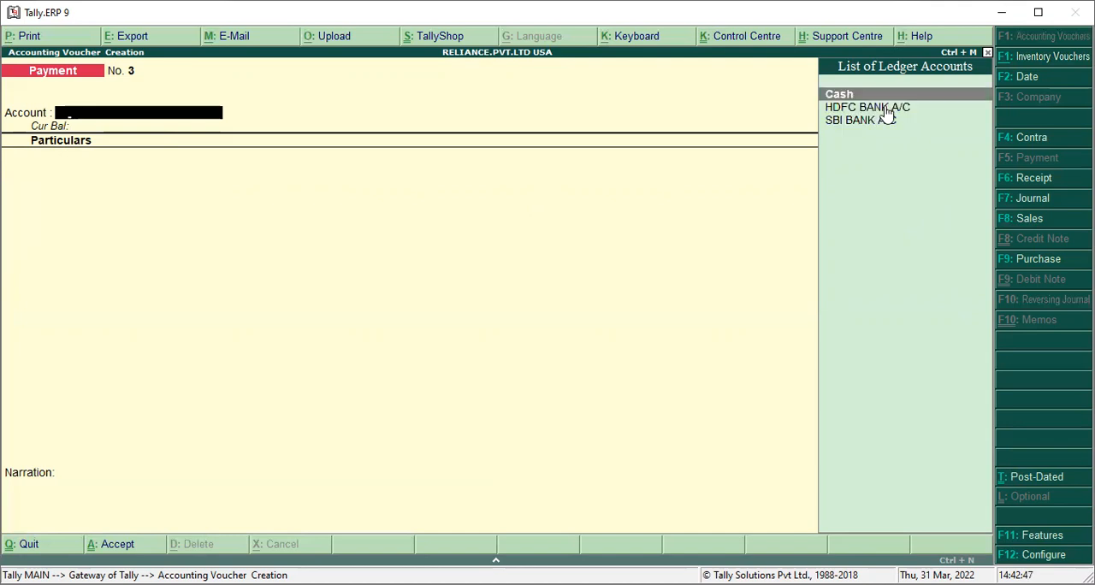
pyautogui.press('Return')
pyautogui.press('Down')
pyautogui.press('Down')
pyautogui.press('Down')
pyautogui.press('Return')
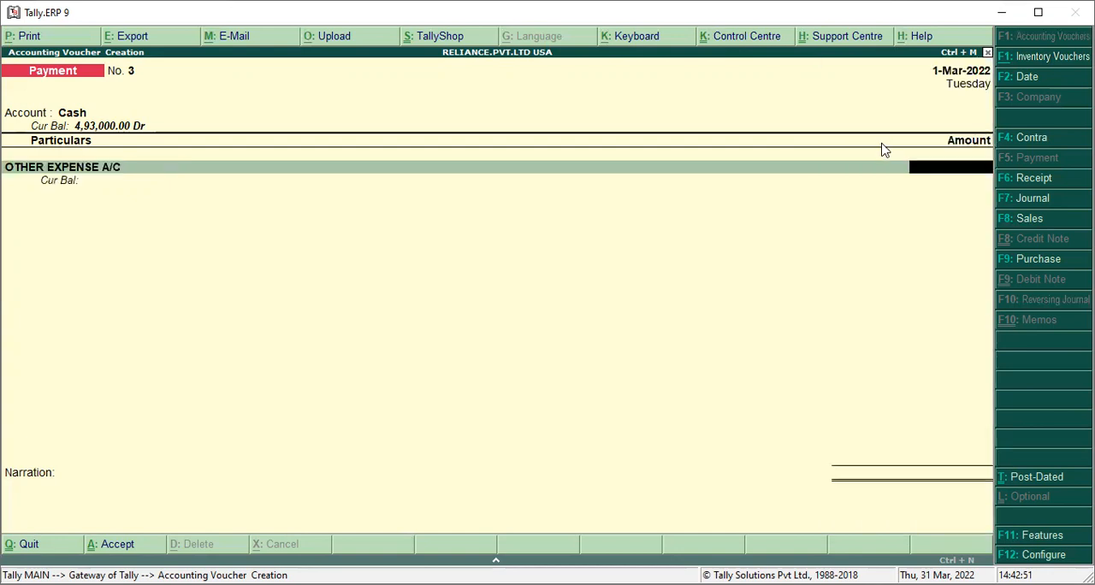
pyautogui.write('12000')
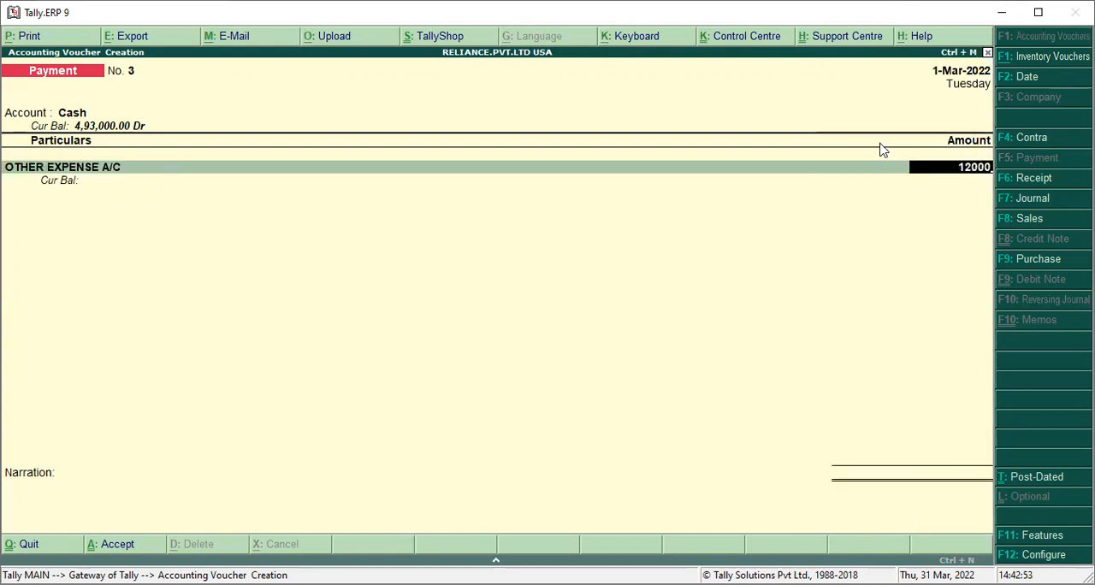
pyautogui.press('Return')
pyautogui.press('Return')
pyautogui.press('Return')
pyautogui.press('Return')
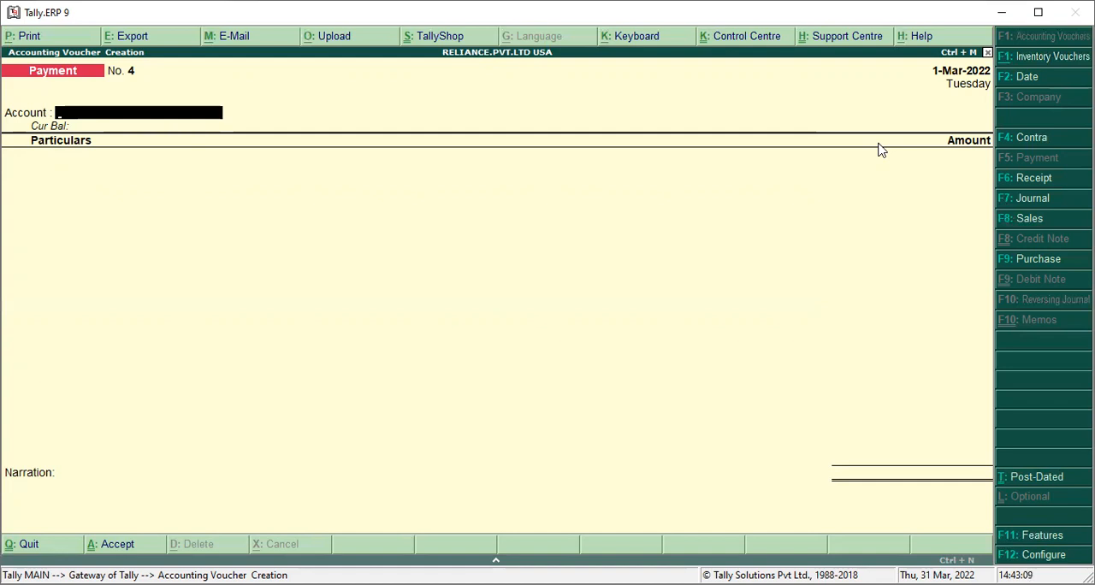
# Start a Contra voucher with HDFC BANK A/C as the account and enter Cash in the particulars with an amount of 50000
pyautogui.press('F4')
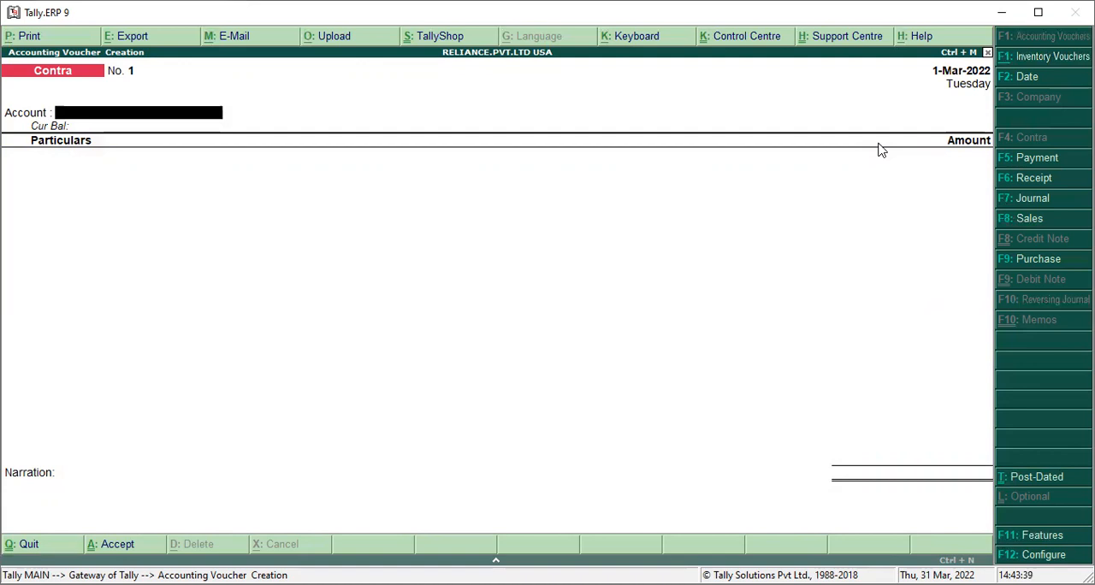
pyautogui.press('space')
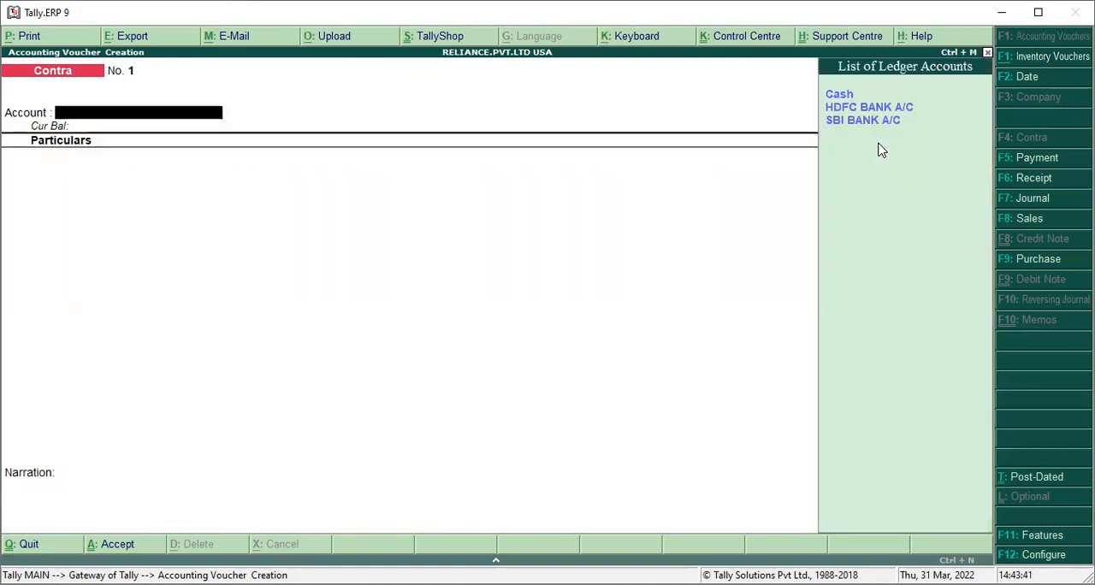
pyautogui.press('Down')
pyautogui.press('Down')
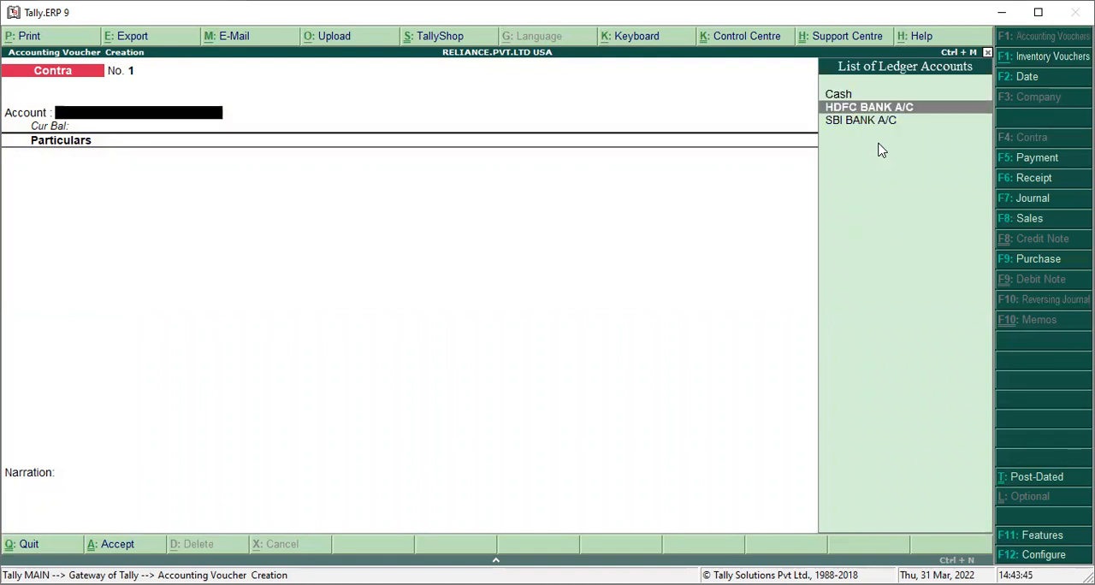
pyautogui.press('Return')
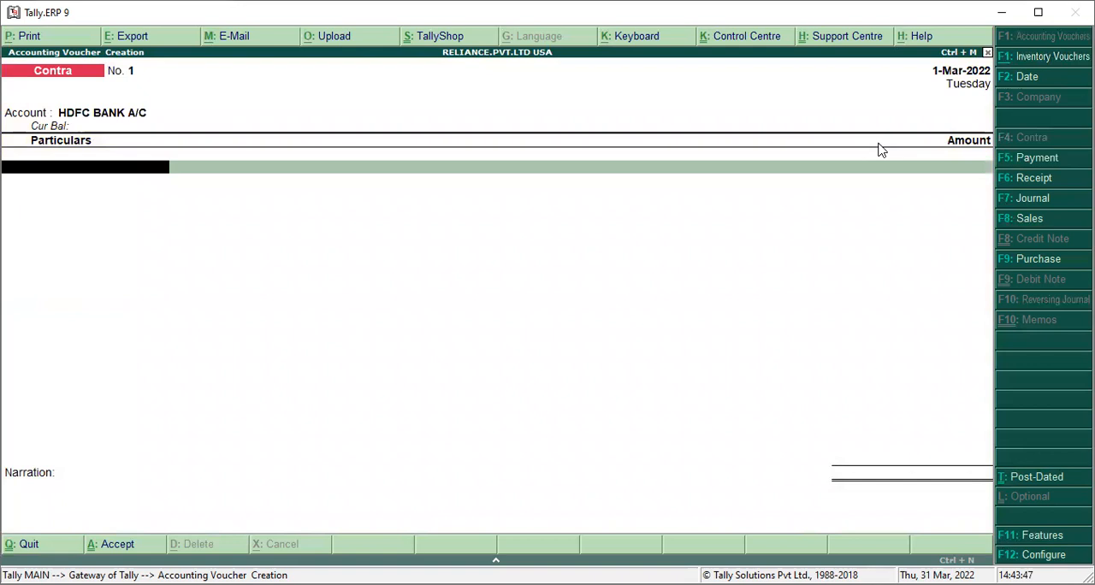
pyautogui.press('Down')
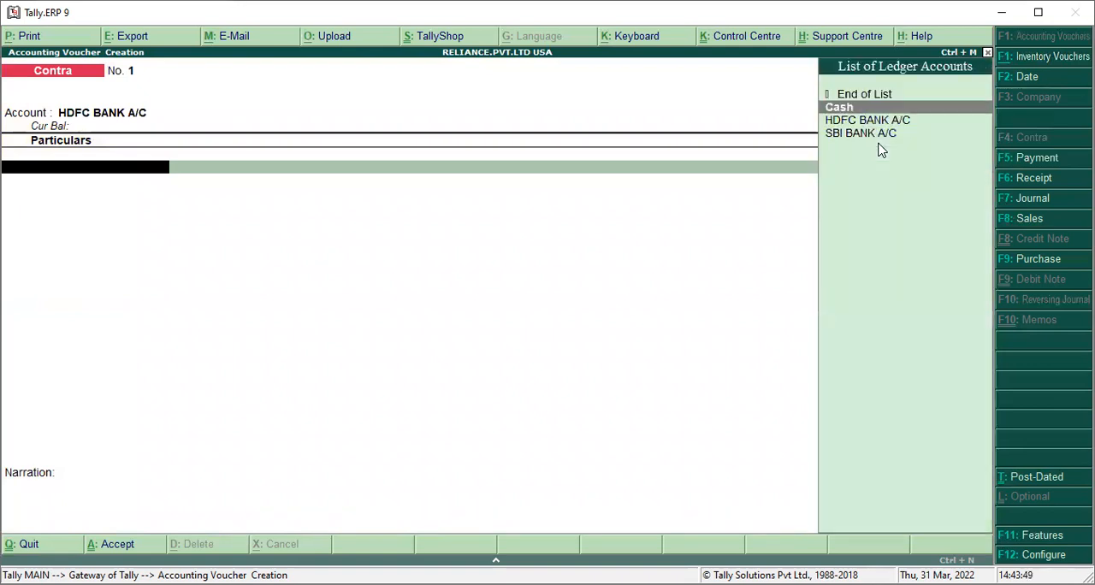
pyautogui.press('Return')
pyautogui.write('50000')
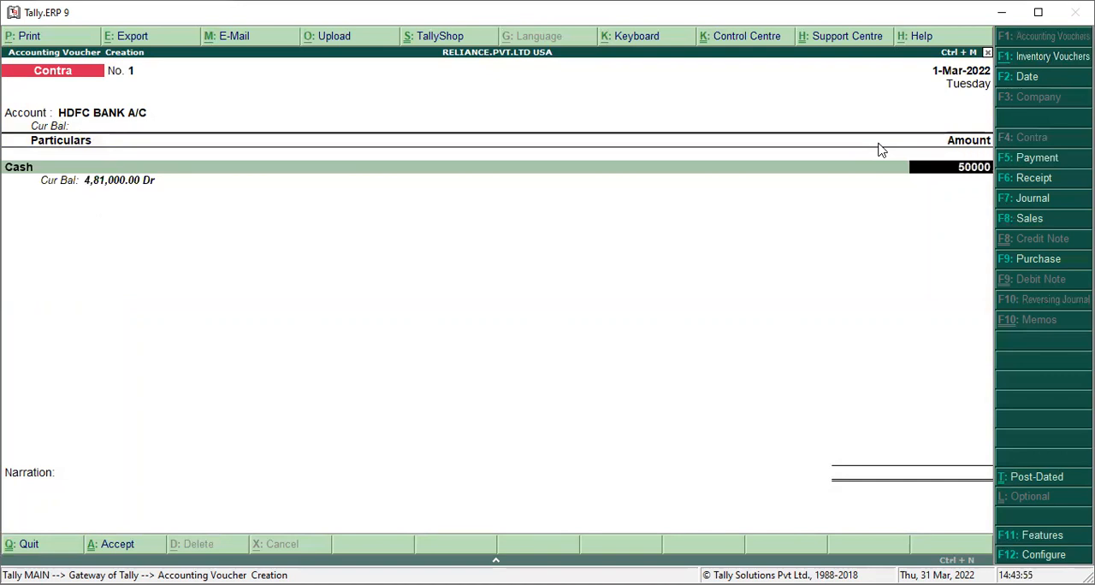
pyautogui.press('Return')
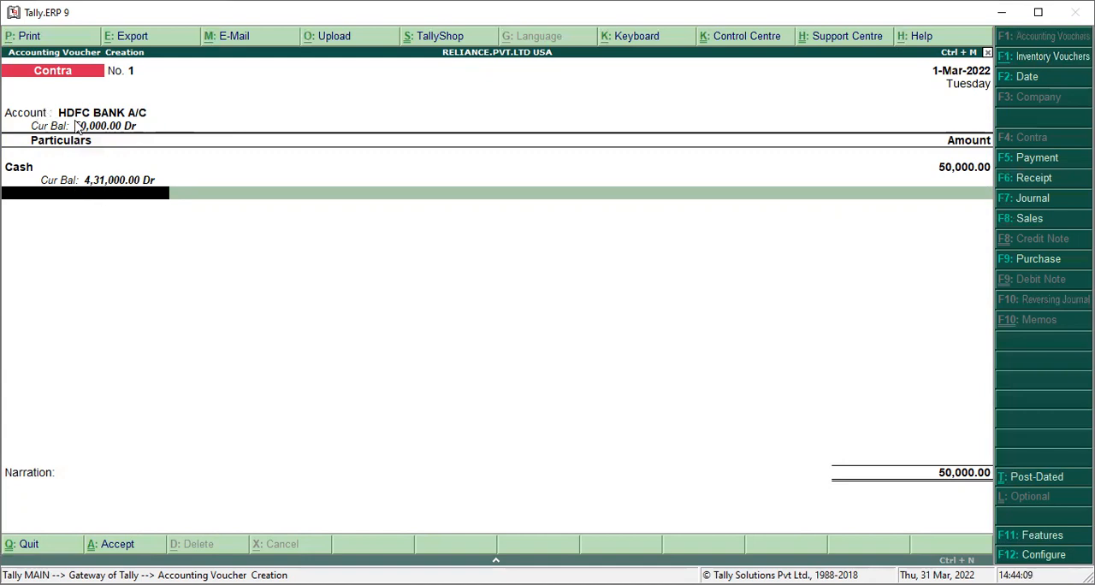
# Enter the cash denominations for HDFC BANK A/C as 25 notes of 2000 and save the Contra voucher without narration
pyautogui.press('Return')
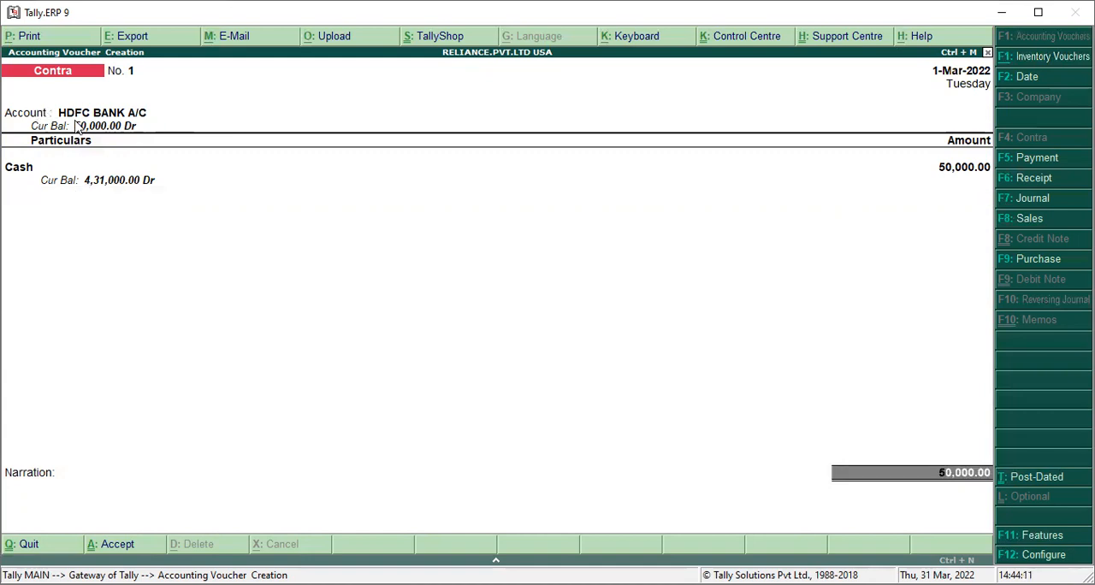
pyautogui.press('Return')
pyautogui.press('Return')
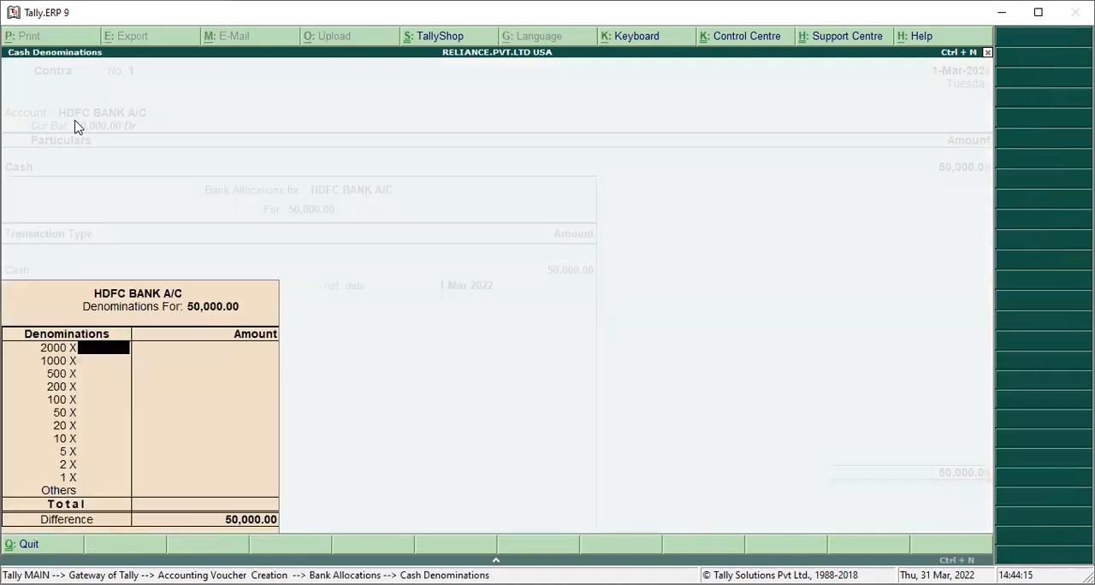
pyautogui.press('Return')
pyautogui.press('Return')
pyautogui.press('Return')
pyautogui.press('Return')
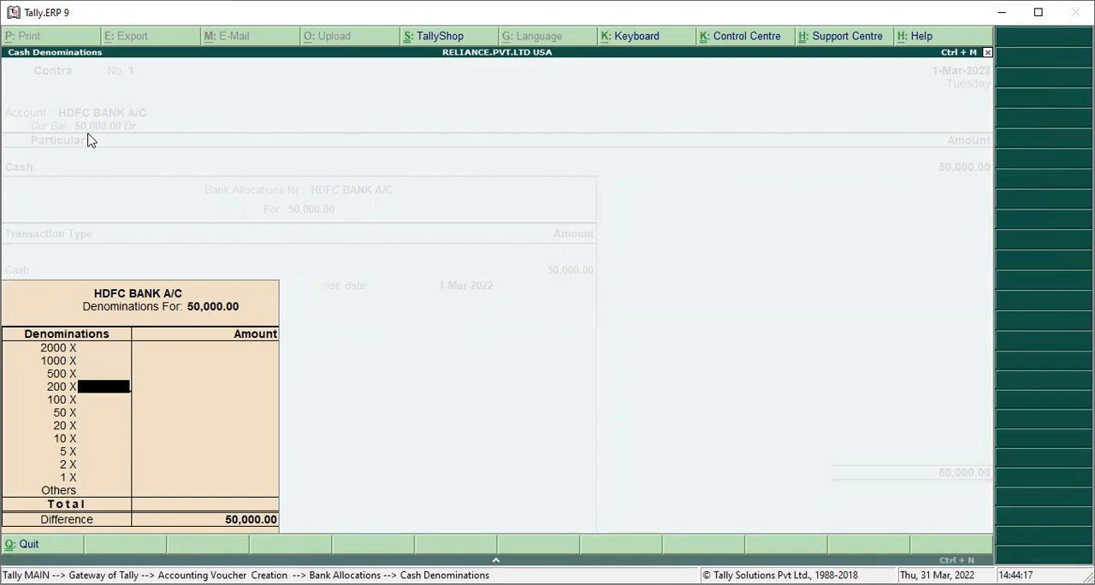
pyautogui.press('Return')
pyautogui.press('Return')
pyautogui.press('Return')
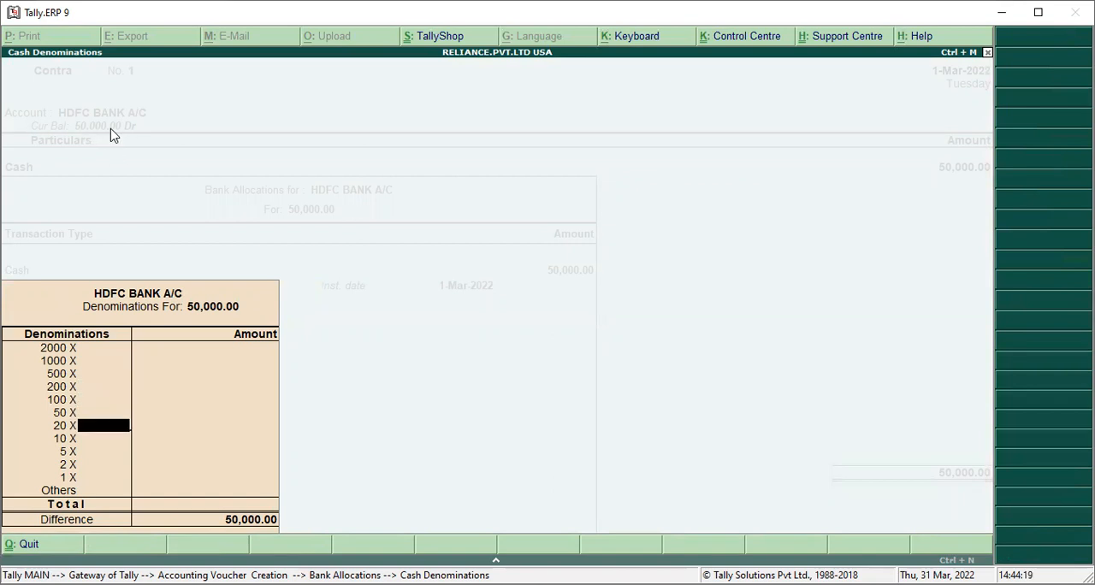
pyautogui.press('Return')
pyautogui.press('Up')
pyautogui.press('Up')
pyautogui.press('Up')
pyautogui.press('Up')
pyautogui.press('Up')
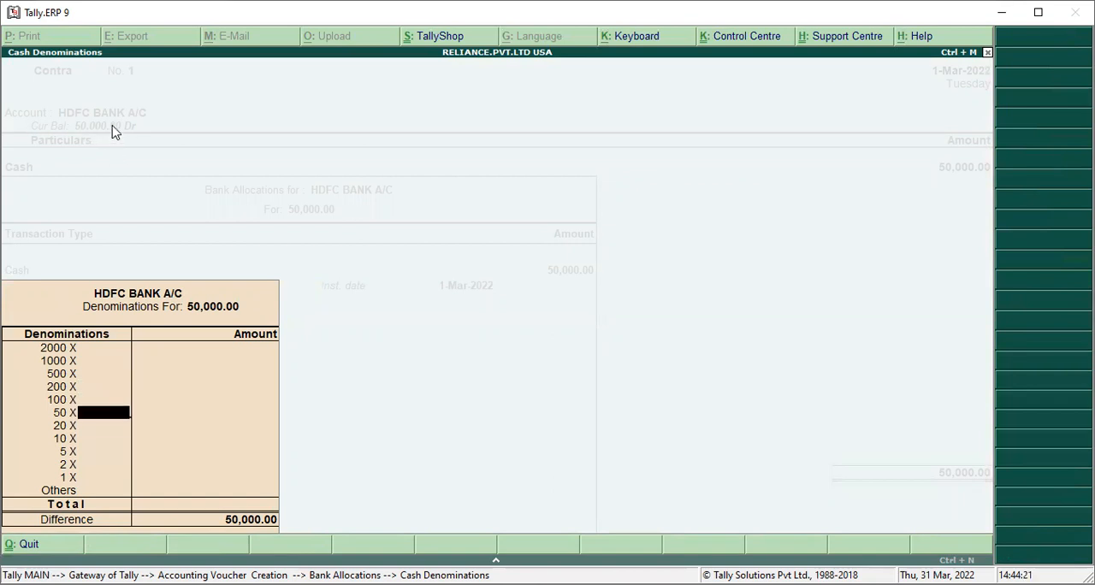
pyautogui.press('Up')
pyautogui.press('Up')
pyautogui.press('Up')
pyautogui.write('25')
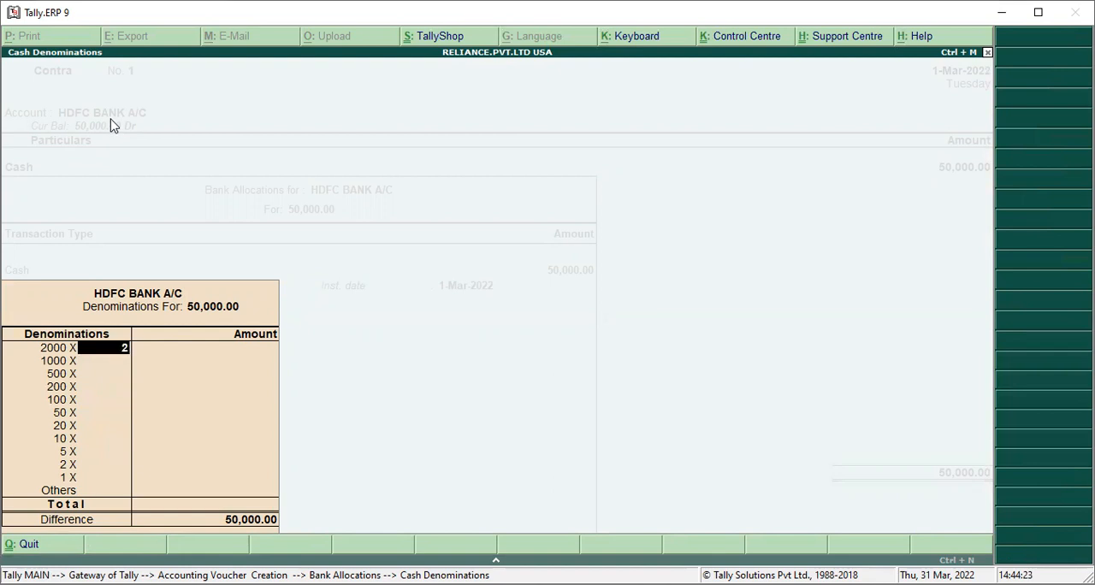
pyautogui.press('Return')
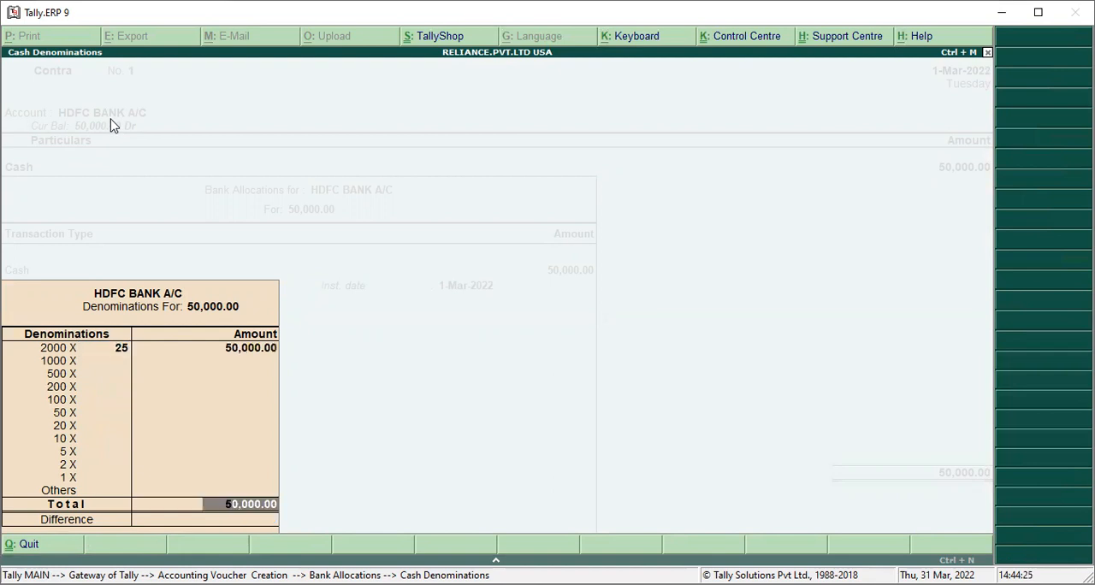
pyautogui.press('Return')
pyautogui.press('Return')
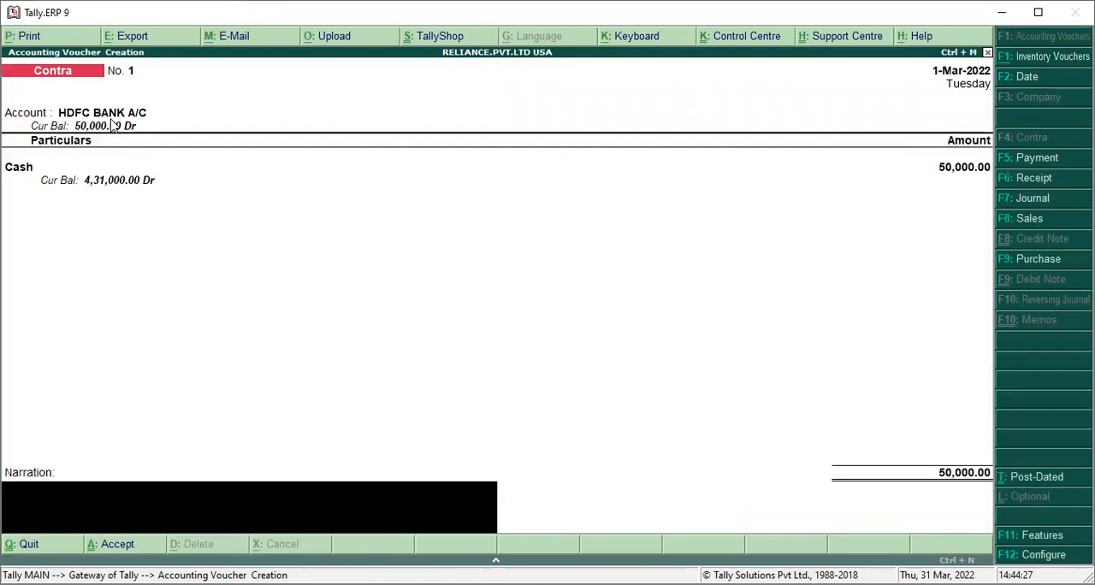
pyautogui.press('Return')
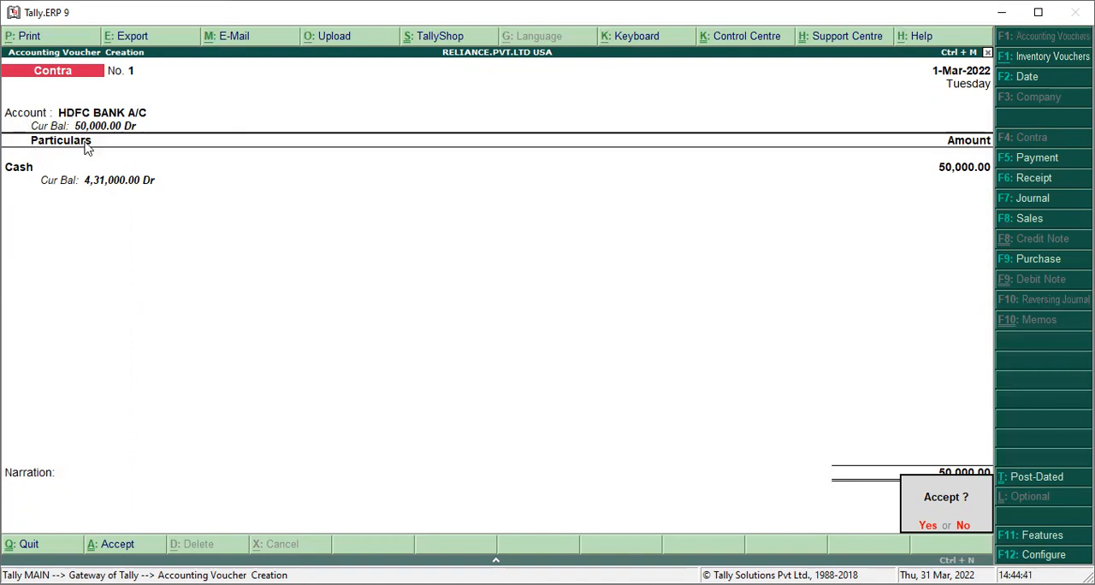
pyautogui.press('Return')
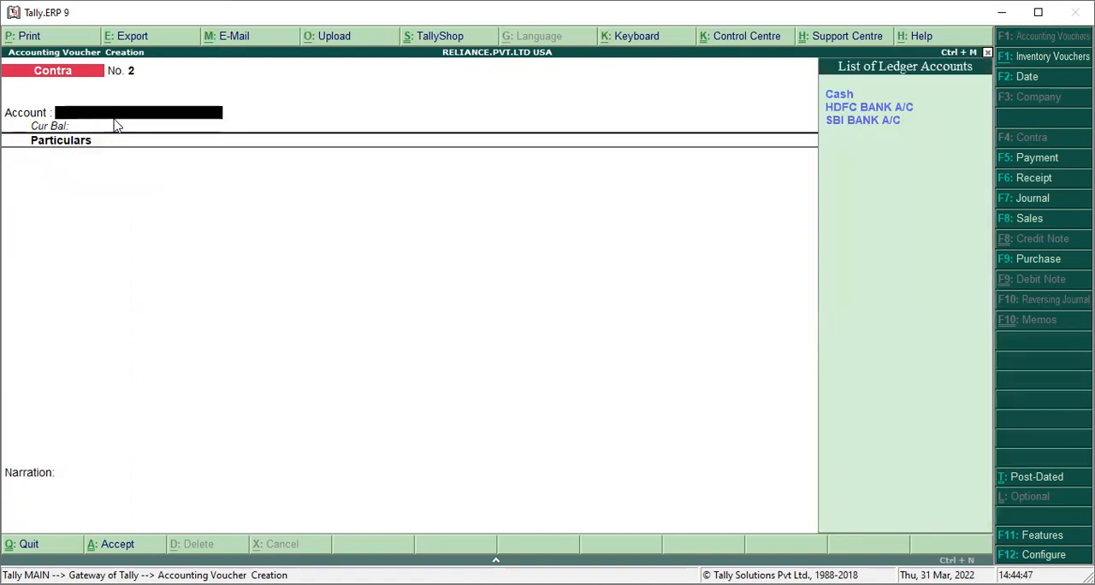
# Set SBI BANK A/C as the account of the second Contra voucher and enter HDFC BANK A/C with an amount of 20000
pyautogui.press('Down')
pyautogui.press('Down')
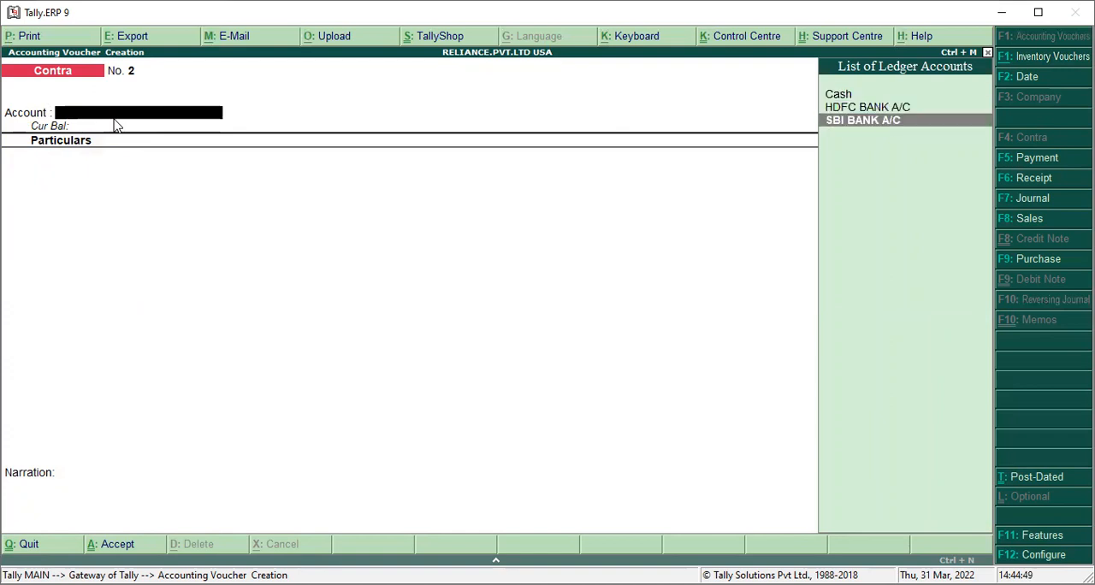
pyautogui.press('Return')
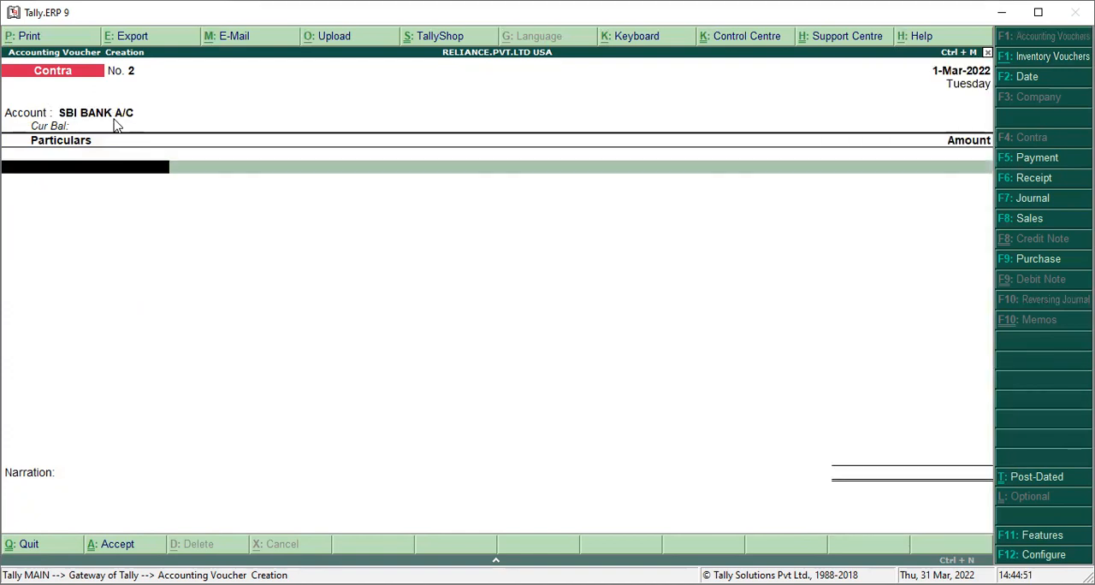
pyautogui.press('Down')
pyautogui.press('Down')
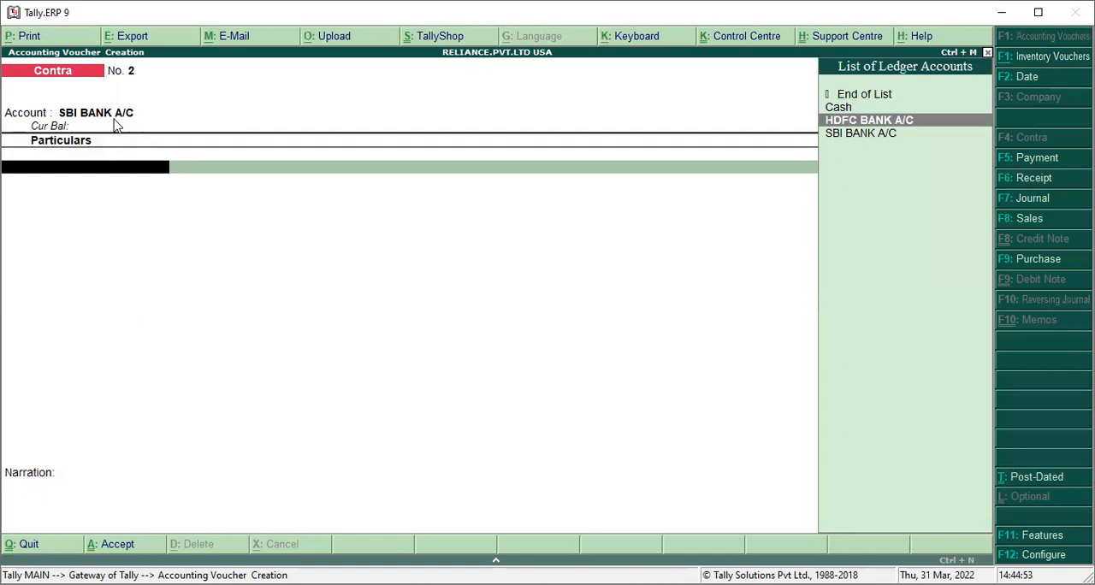
pyautogui.press('Return')
pyautogui.write('20000')
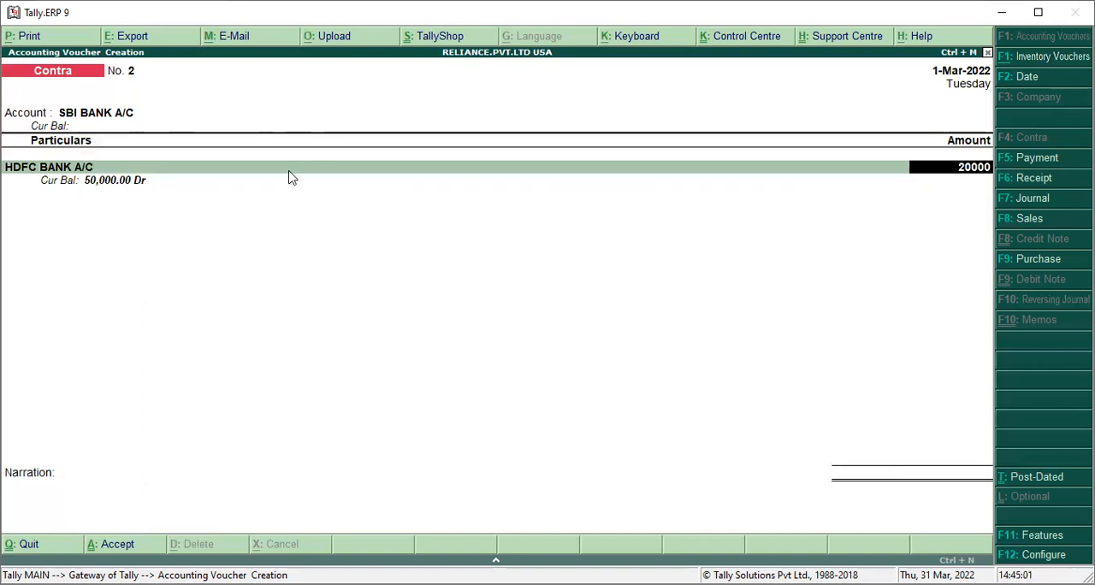
pyautogui.press('Return')
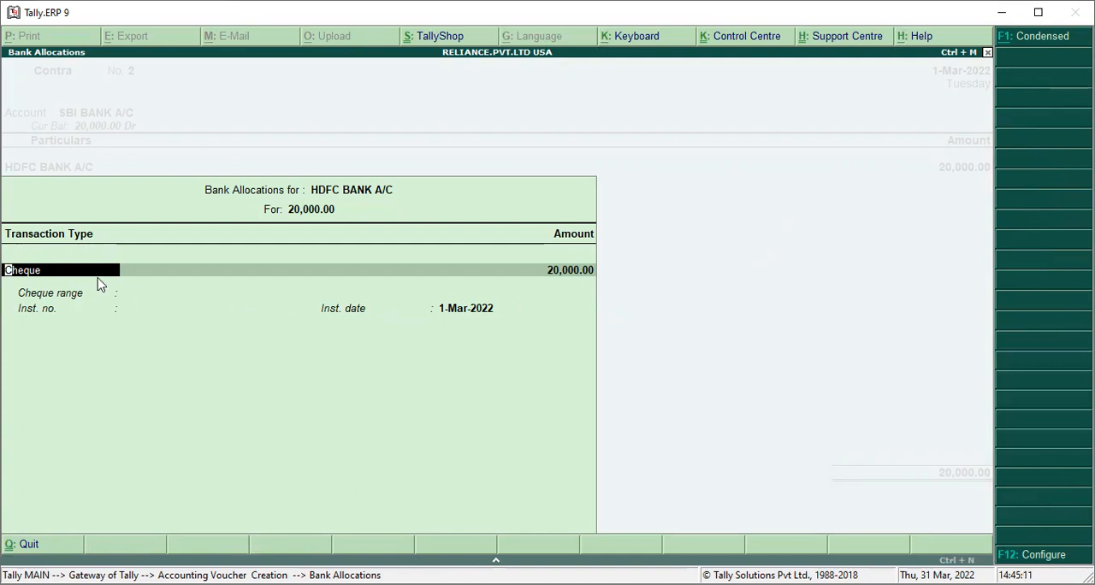
# Accept the Cheque allocation for HDFC BANK A/C and the Cheque/DD allocation for SBI BANK A/C, and save the Contra voucher without narration
pyautogui.press('Return')
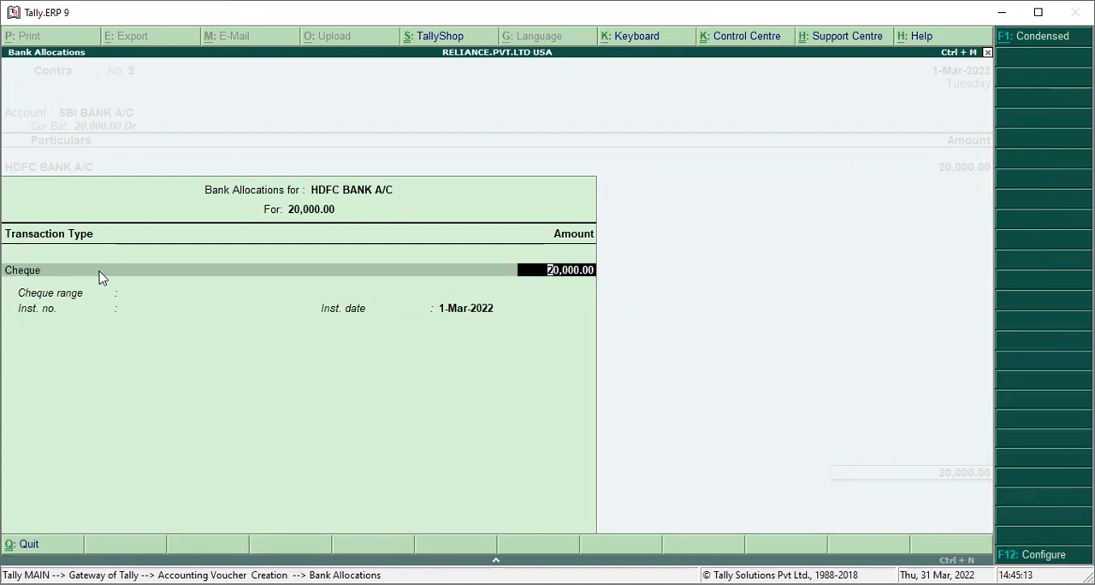
pyautogui.press('Return')
pyautogui.press('Return')
pyautogui.press('Return')
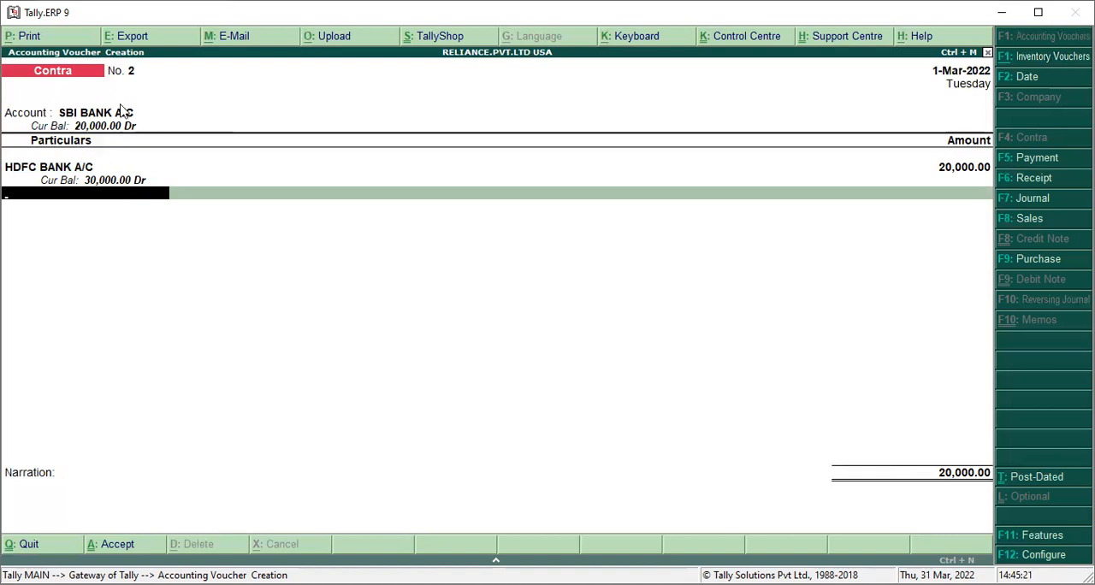
pyautogui.press('Return')
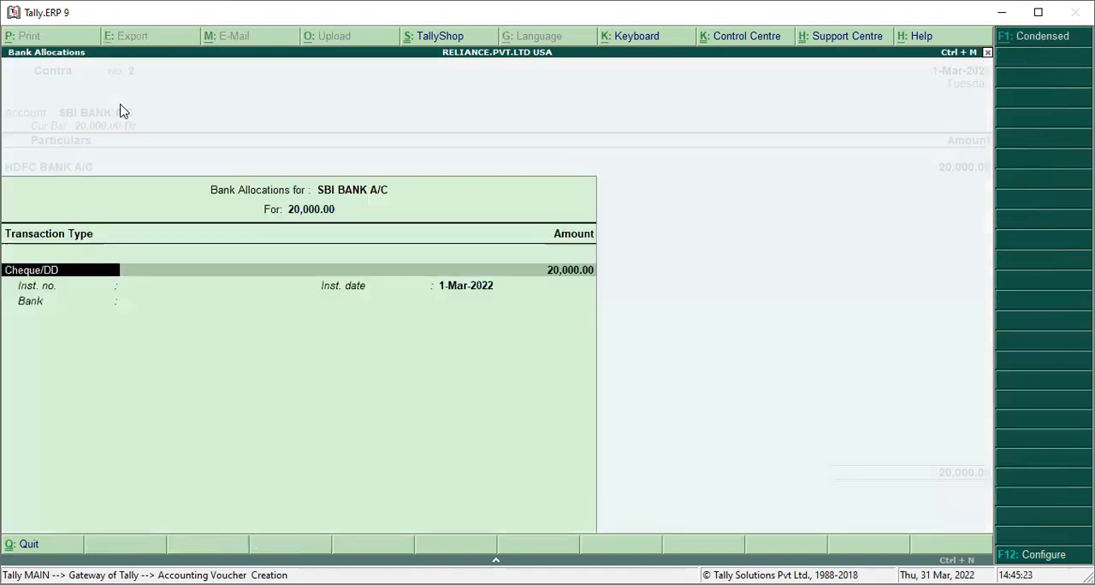
pyautogui.press('Return')
pyautogui.press('Return')
pyautogui.press('Return')
pyautogui.press('Return')
pyautogui.press('Return')
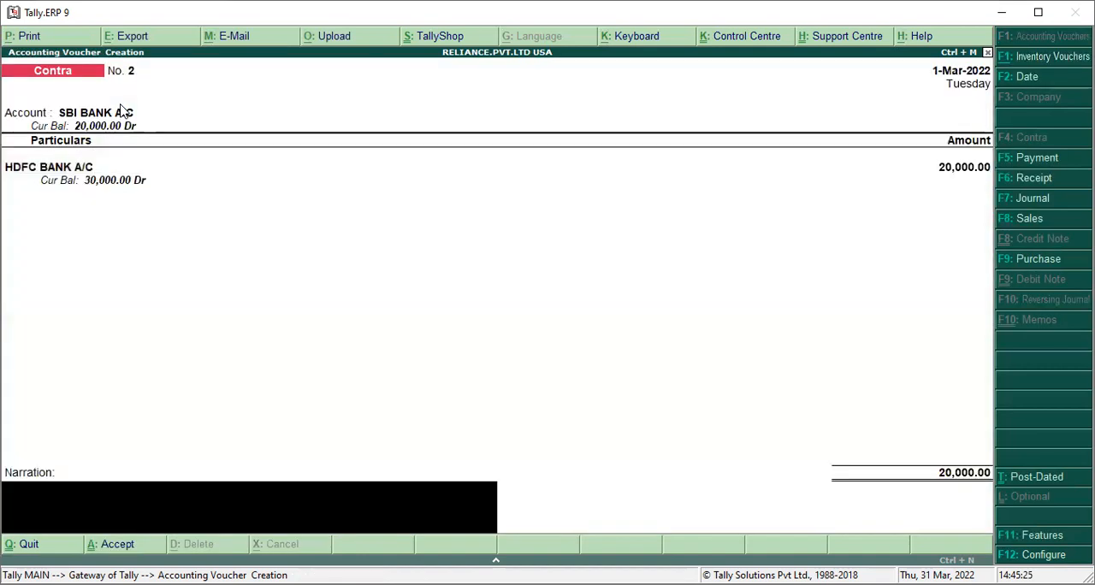
pyautogui.press('Return')
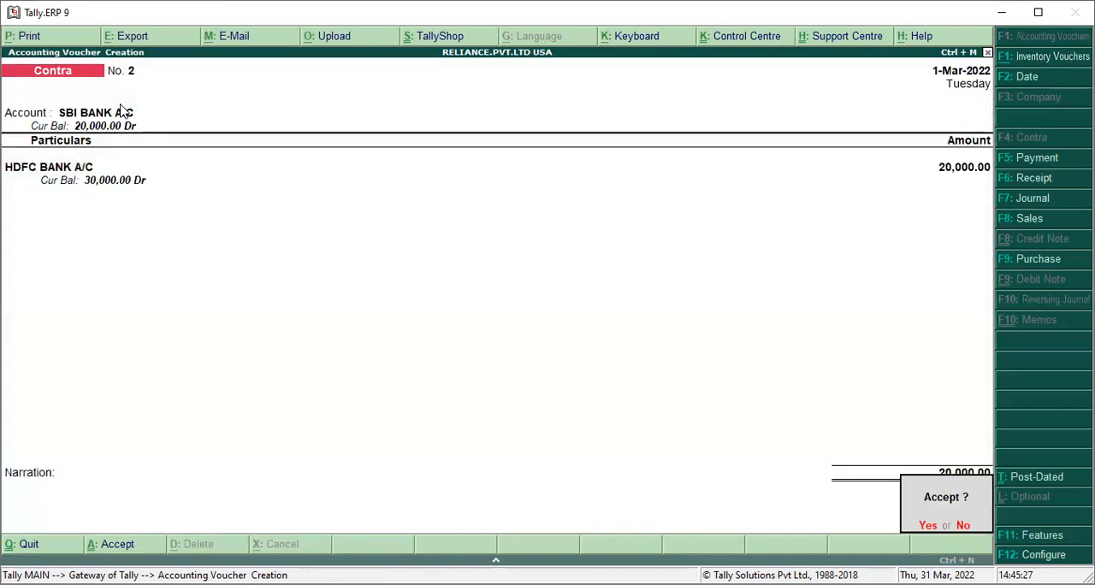
pyautogui.press('Return')
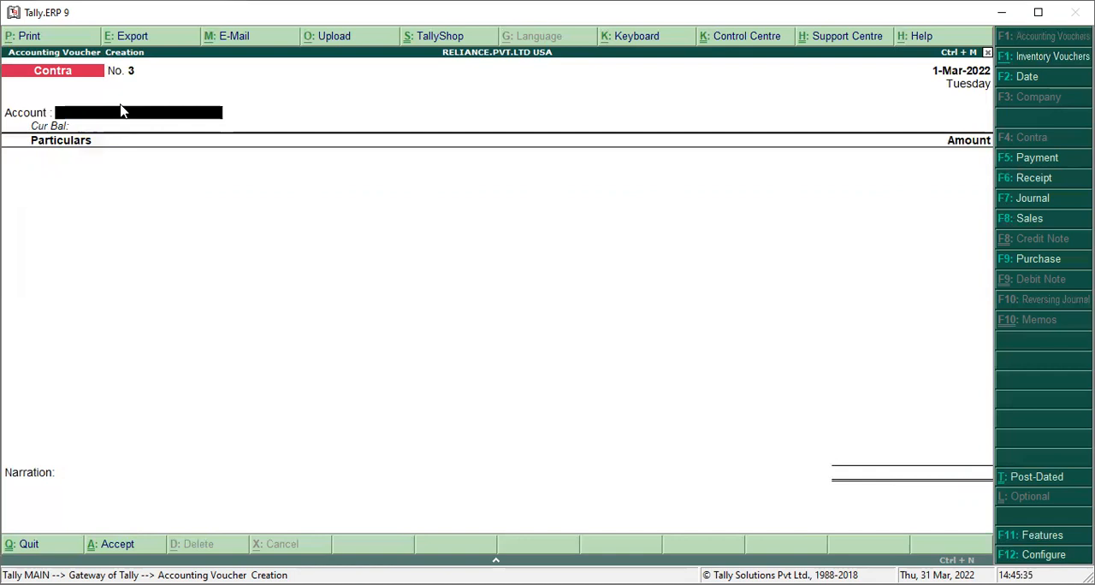
# Set Cash as the account of the third Contra voucher
pyautogui.press('space')
pyautogui.press('Down')
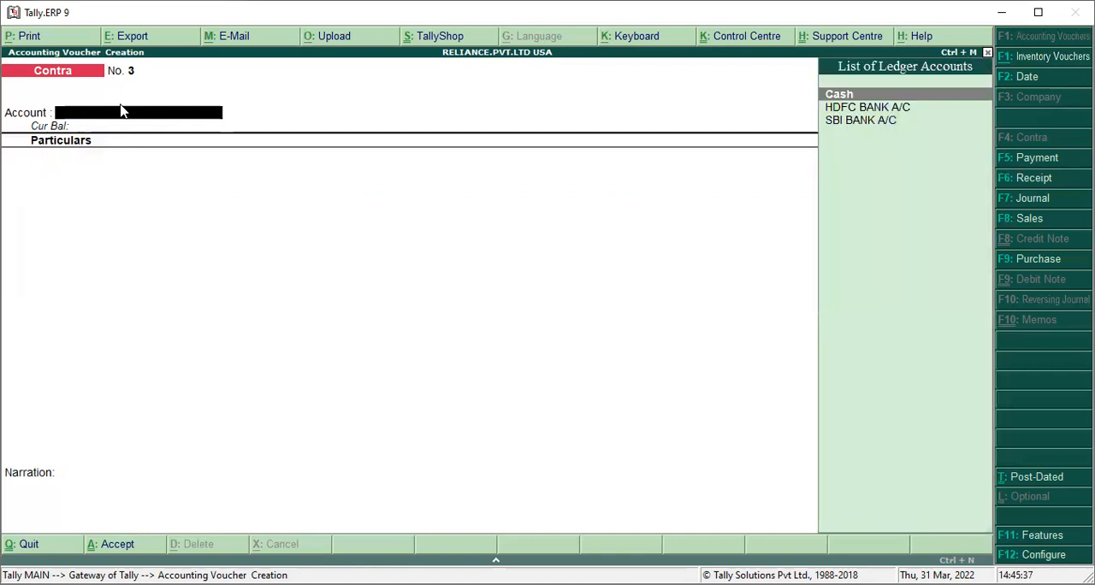
pyautogui.press('Return')
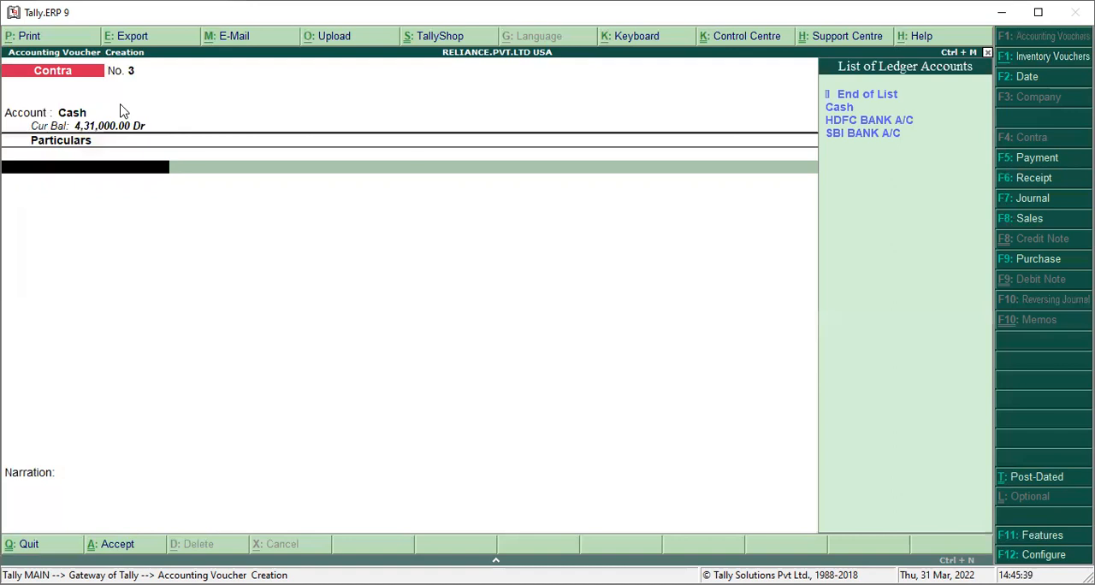
# Enter SBI BANK A/C in the third Contra voucher's particulars with an amount of 5000
pyautogui.press('Down')
pyautogui.press('Down')
pyautogui.press('Down')
pyautogui.press('Down')
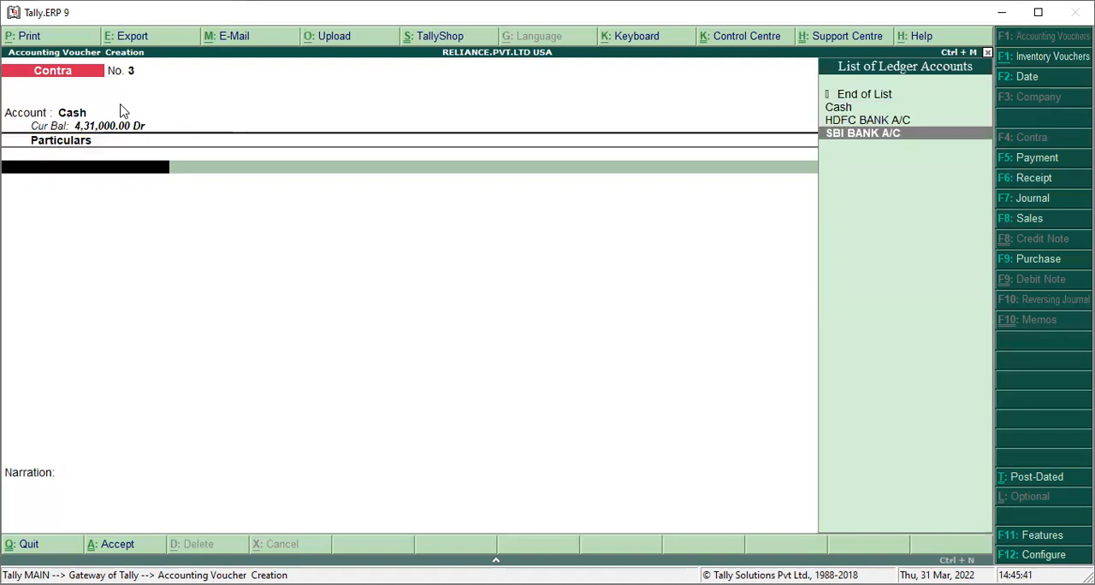
pyautogui.press('Return')
pyautogui.write('5000')
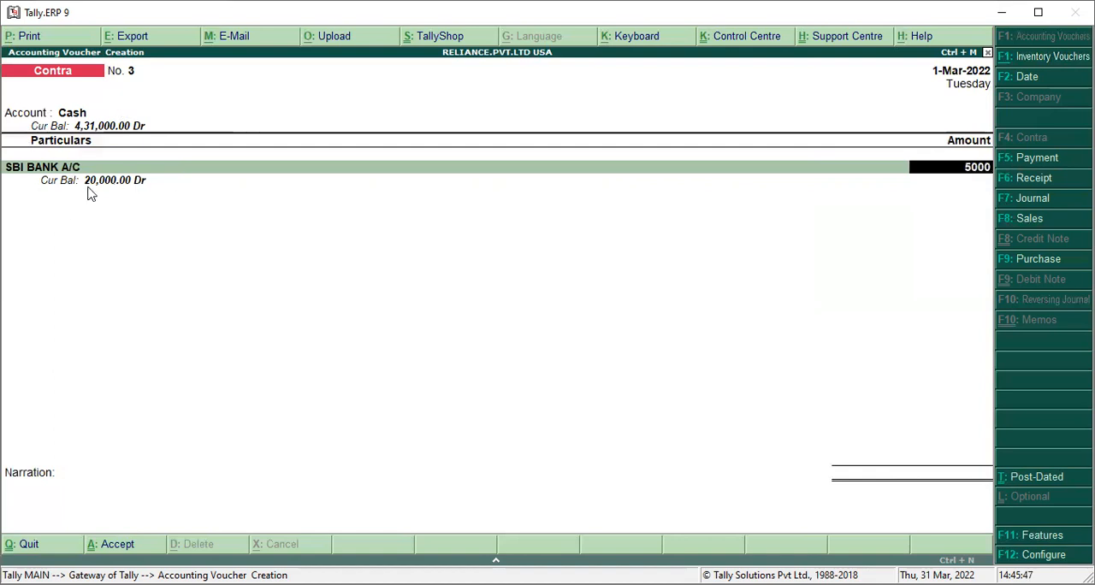
pyautogui.press('Return')
pyautogui.press('Return')
pyautogui.press('Return')
pyautogui.press('Return')
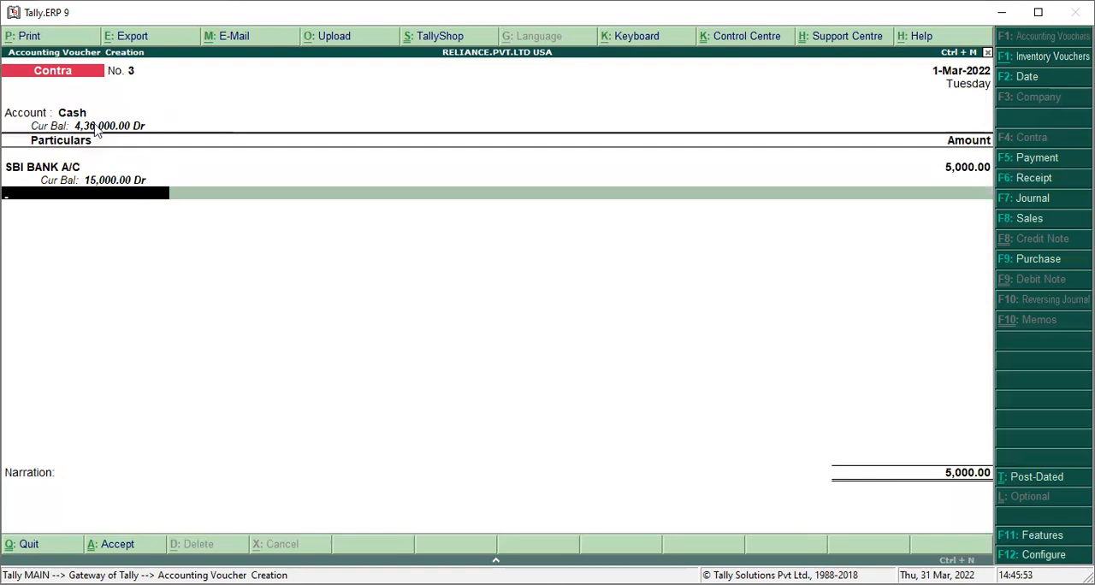
# Accept the bank allocation for SBI BANK A/C, save the third Contra voucher without narration, and leave voucher entry
pyautogui.press('Return')
pyautogui.press('Return')
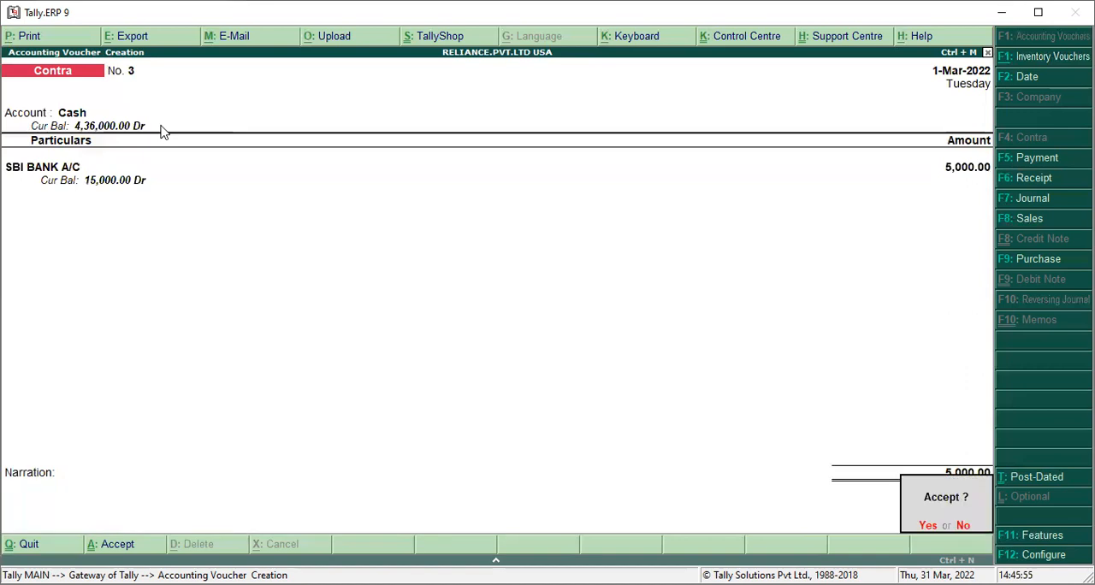
pyautogui.press('Return')
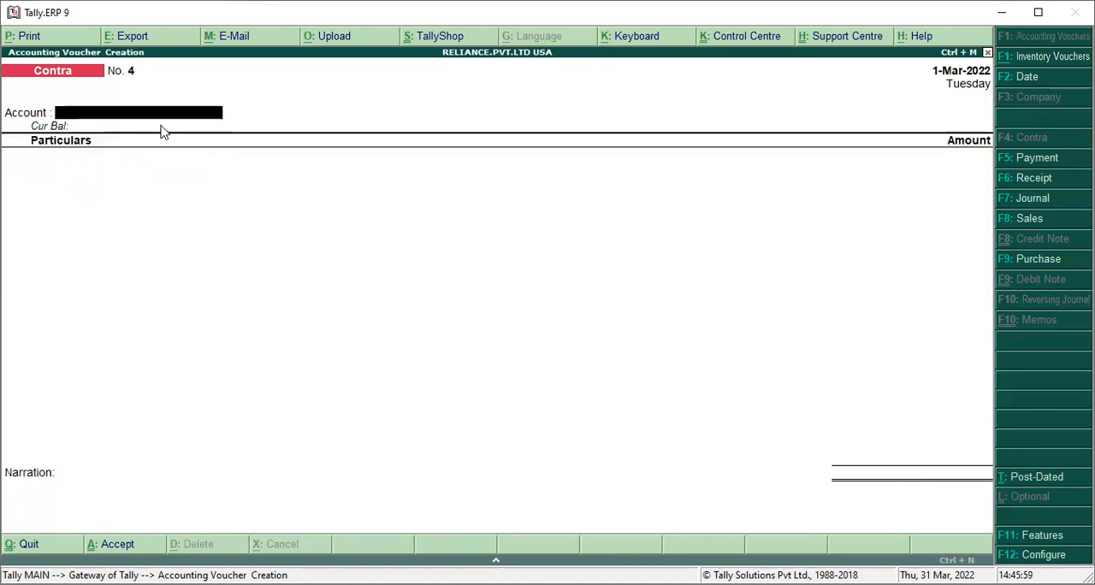
pyautogui.press('Escape')
pyautogui.press('Return')
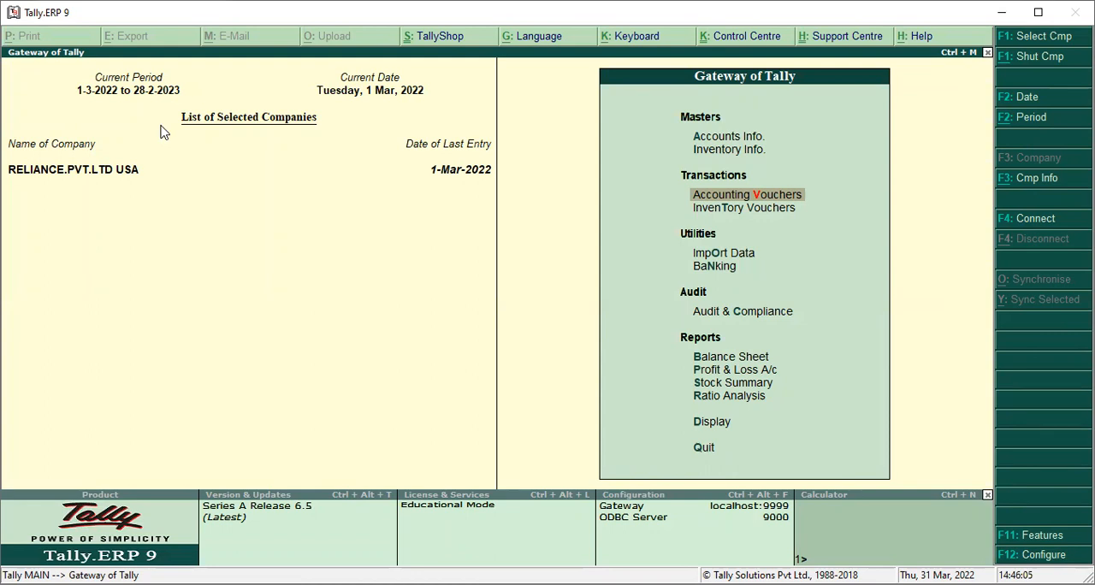
# Review the Day Book in detailed view to check all recorded vouchers, and return to the Gateway of Tally
pyautogui.press('Down')
pyautogui.press('Down')
pyautogui.press('Down')
pyautogui.press('Down')
pyautogui.press('Down')
pyautogui.press('Down')
pyautogui.press('Down')
pyautogui.press('Down')
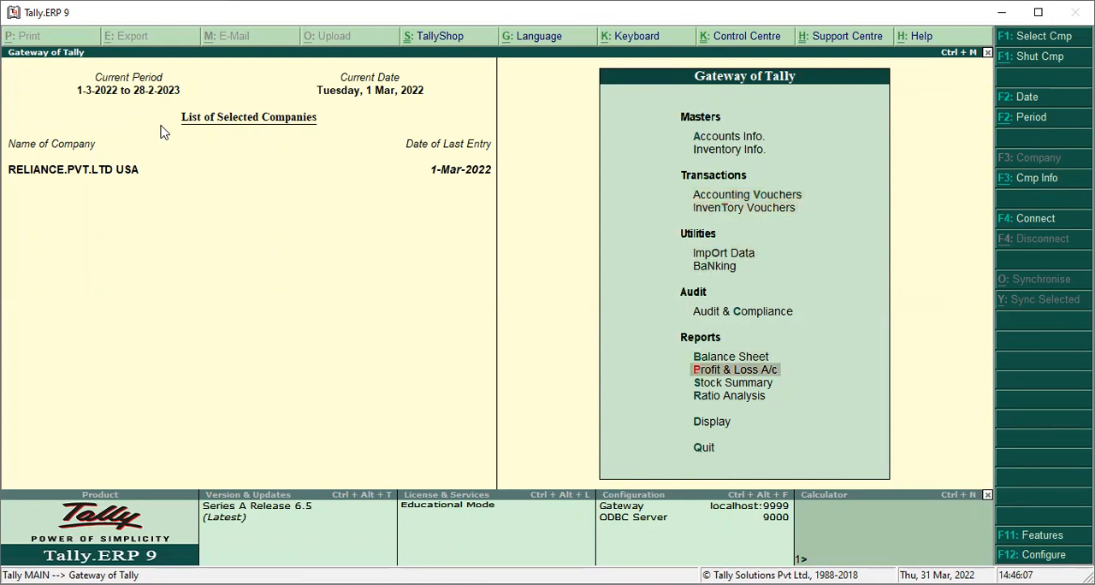
pyautogui.press('Down')
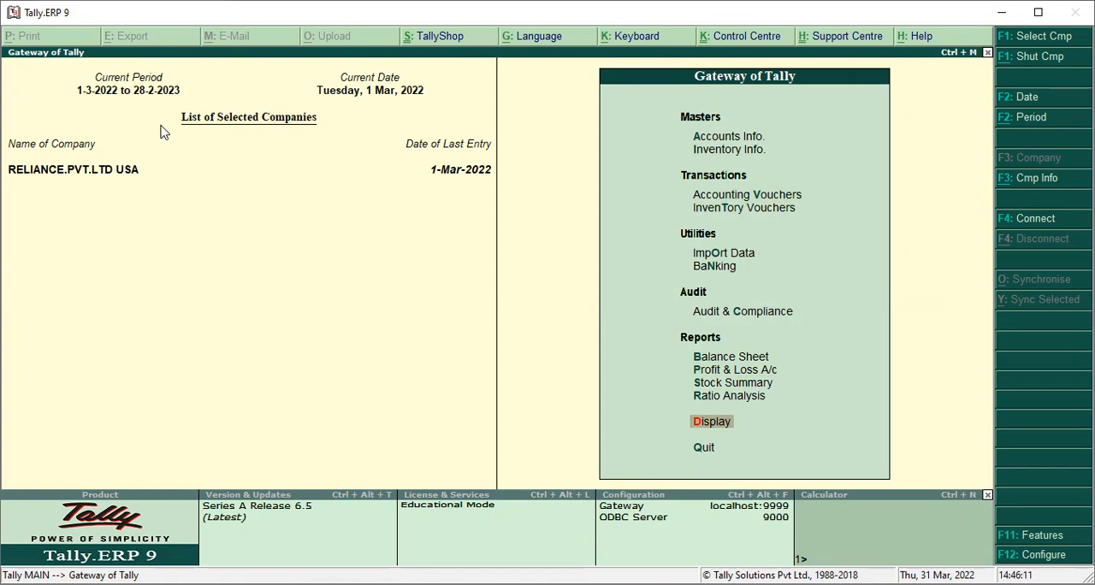
pyautogui.press('Return')
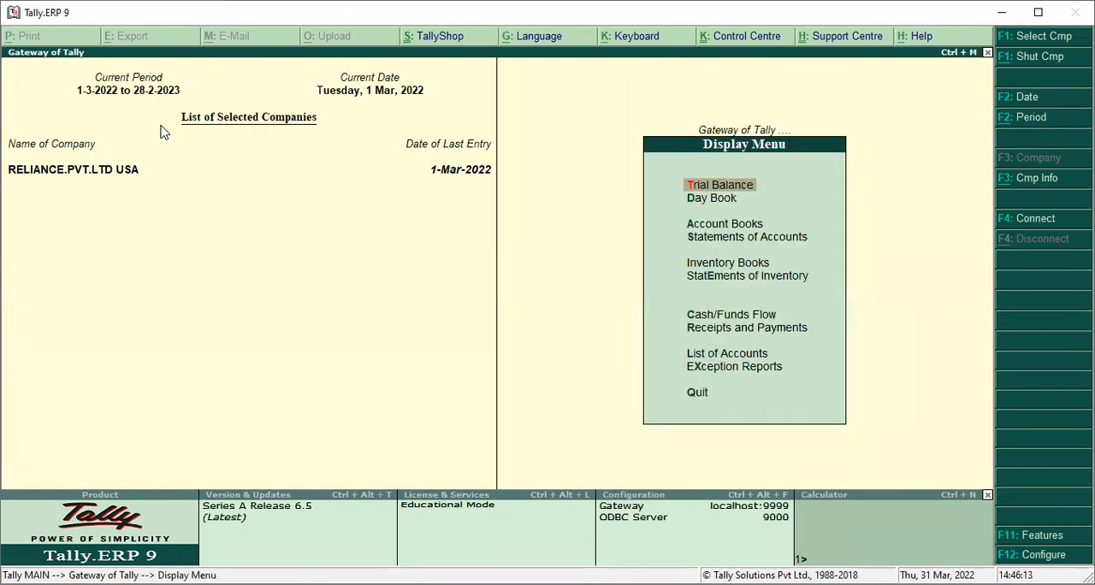
pyautogui.press('Down')
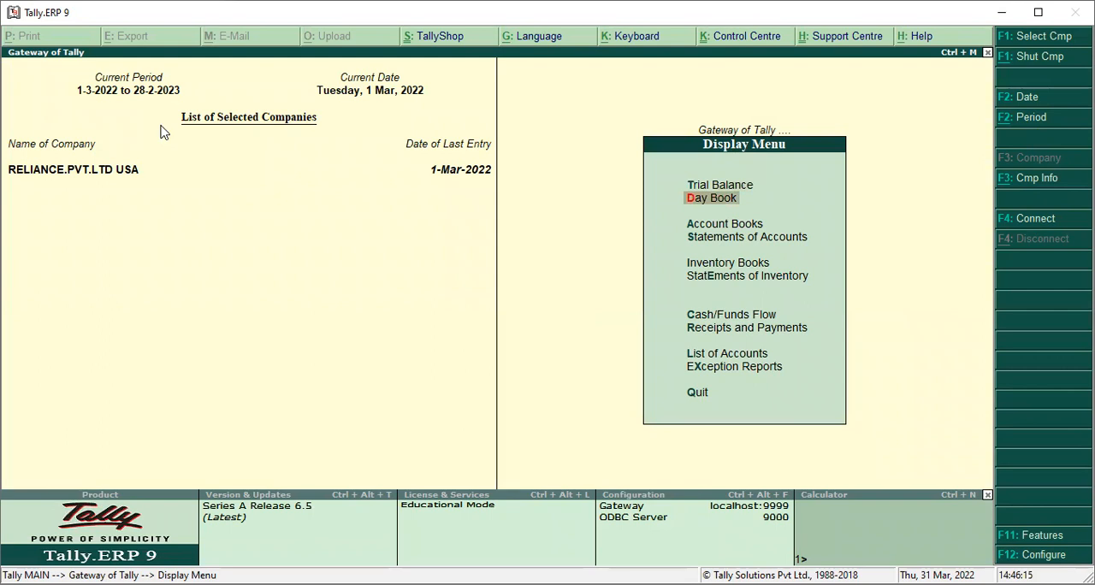
pyautogui.press('Return')
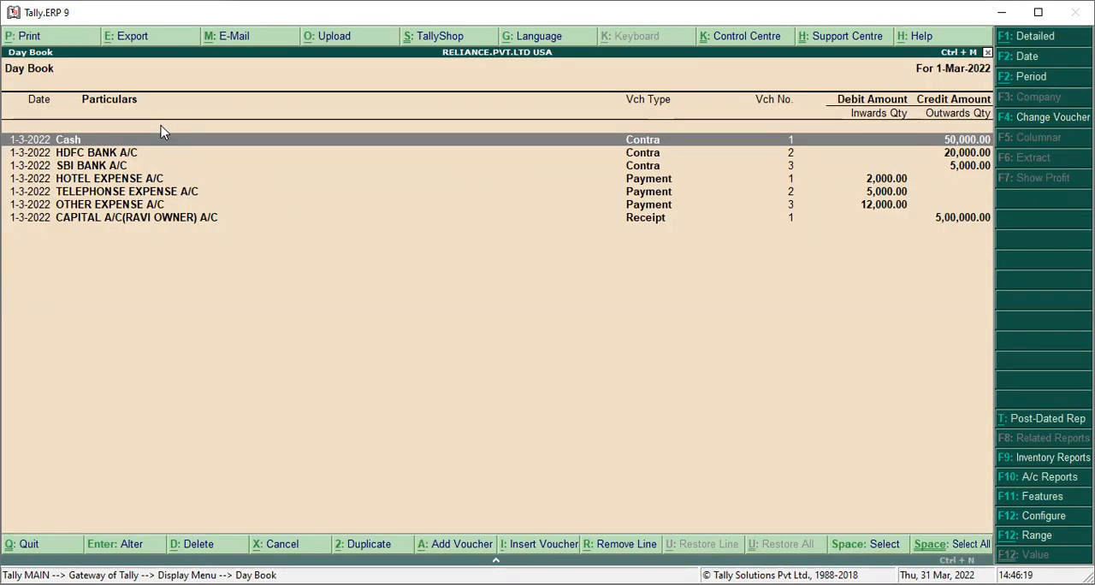
pyautogui.hotkey('alt', 'F1')
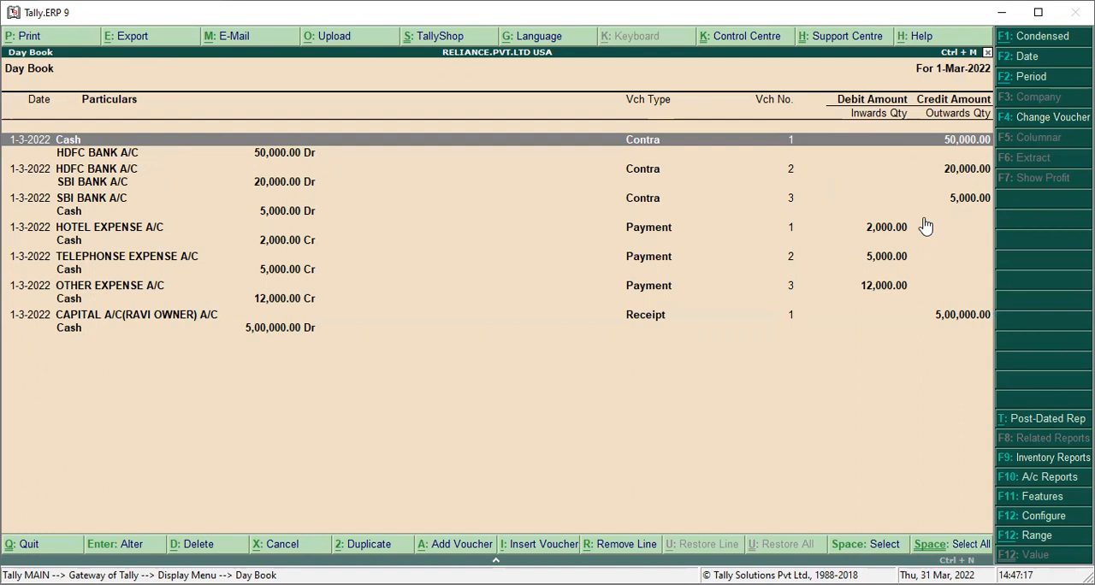
pyautogui.press('Escape')
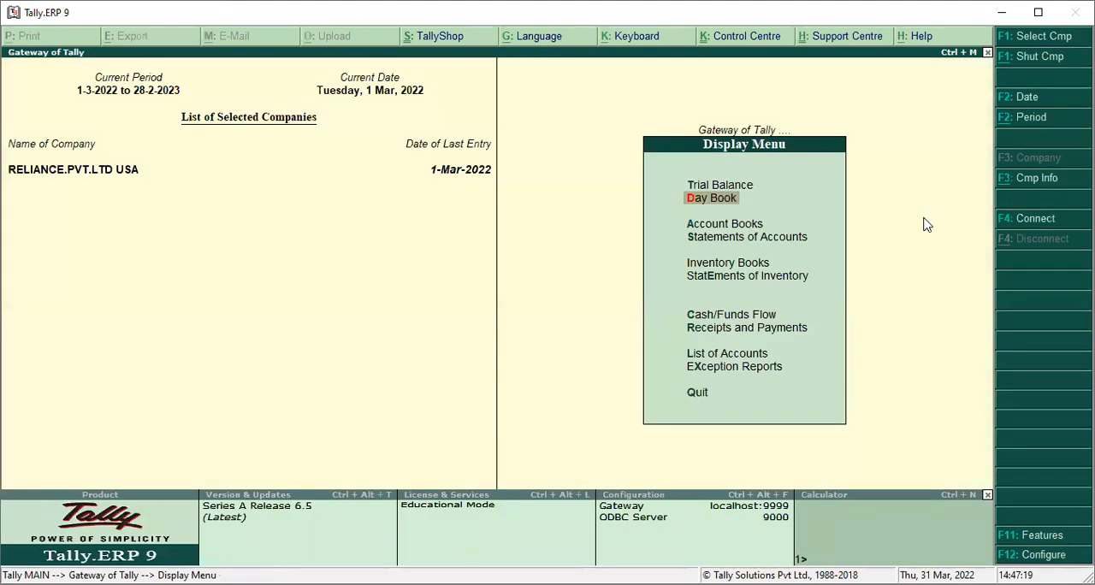
pyautogui.press('Escape')
# Show the Balance Sheet in detailed view to examine the capital, current assets and profit and loss figures
pyautogui.press('Up')
pyautogui.press('Up')
pyautogui.press('Up')
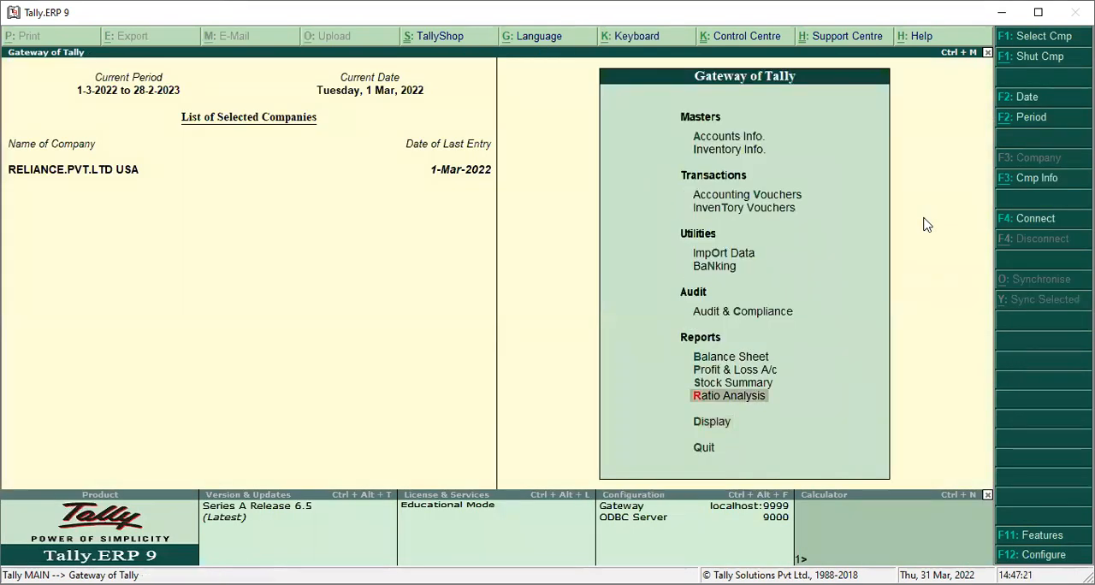
pyautogui.press('Up')
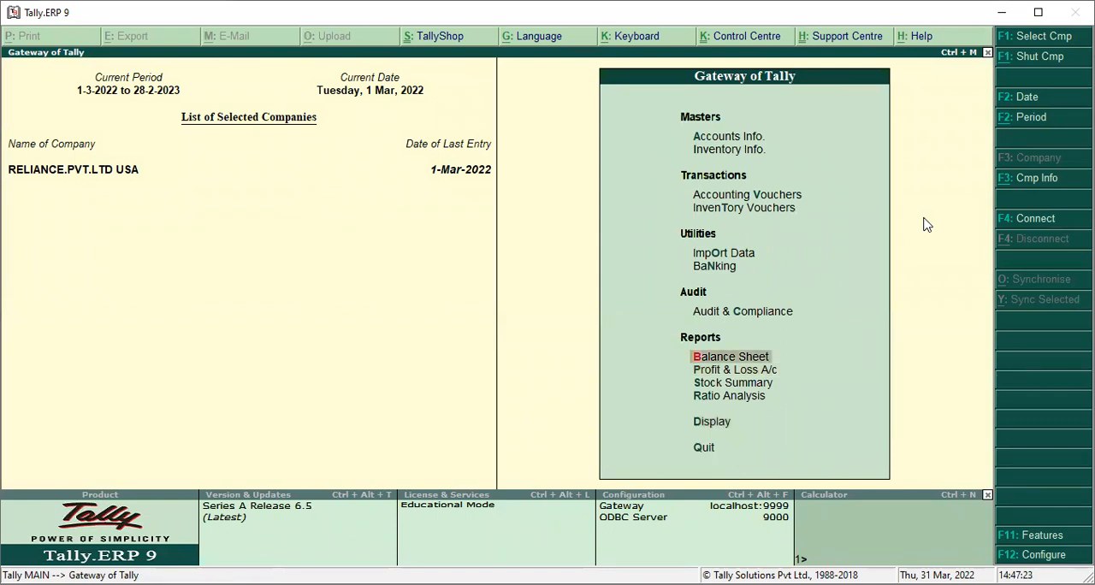
pyautogui.press('Return')
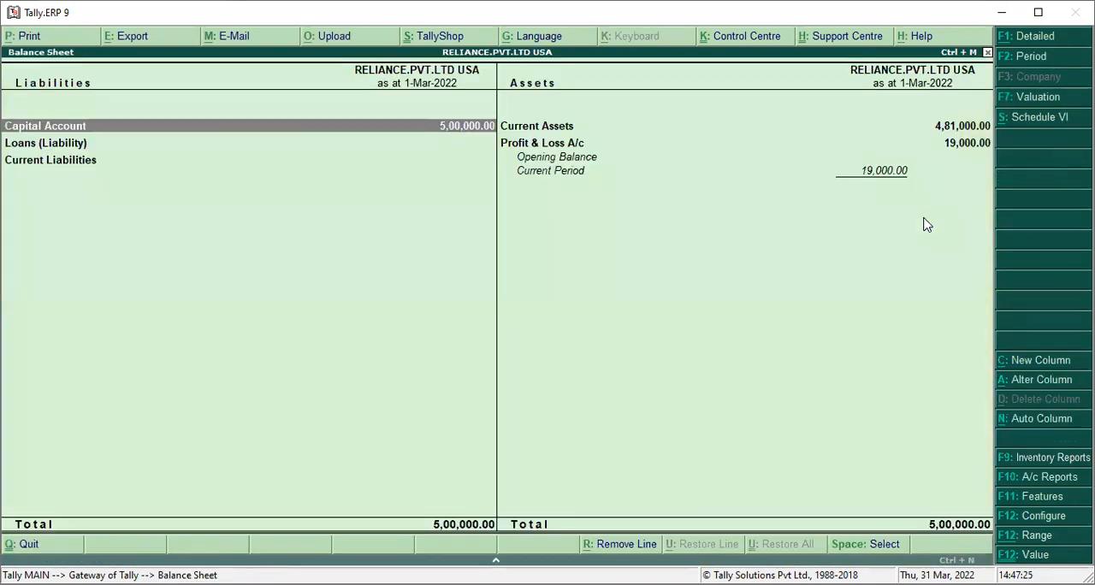
pyautogui.hotkey('alt', 'F1')
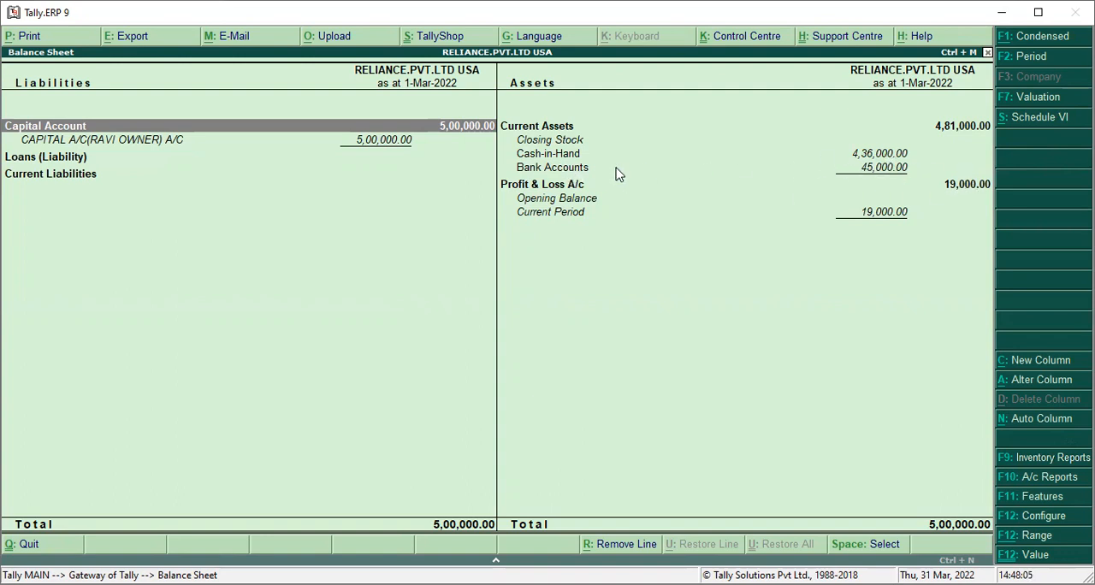
# Examine the Bank Accounts group summary and the Profit & Loss A/c line, and close the Balance Sheet
pyautogui.click(583, 171)
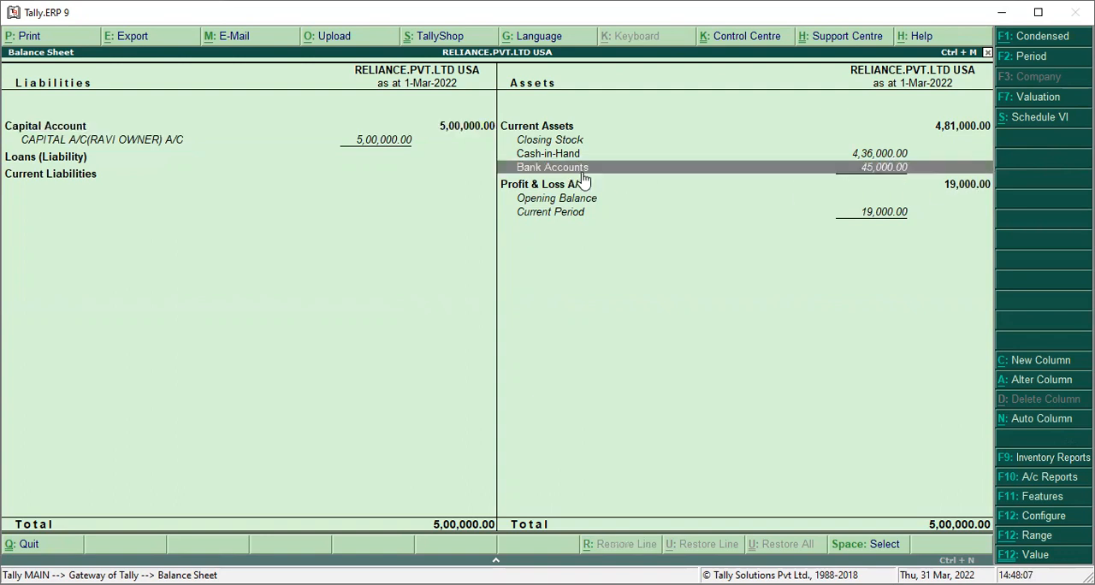
pyautogui.click(580, 171)
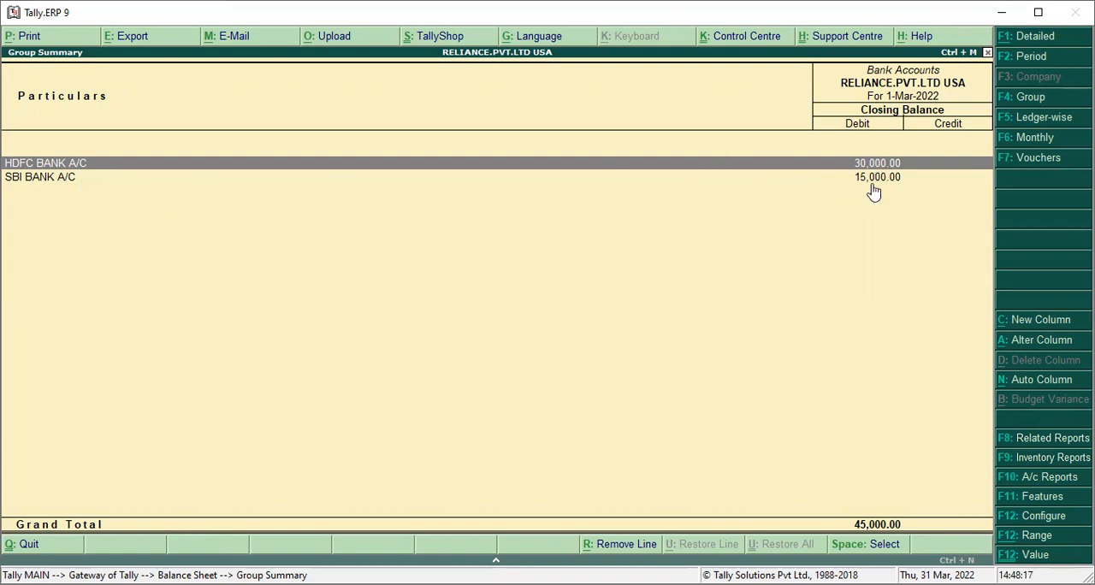
pyautogui.press('Escape')
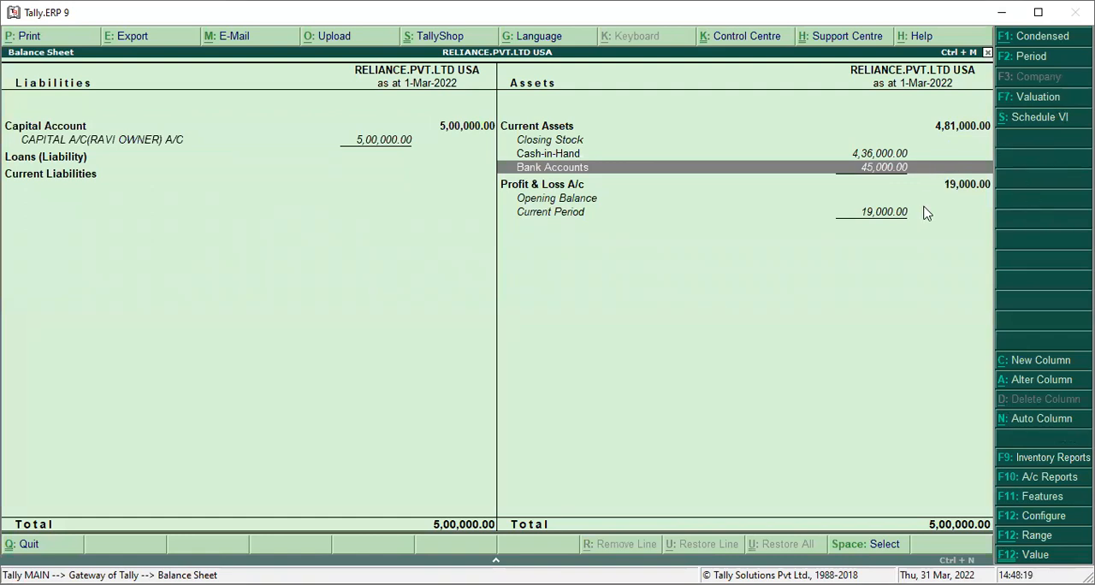
pyautogui.press('Down')
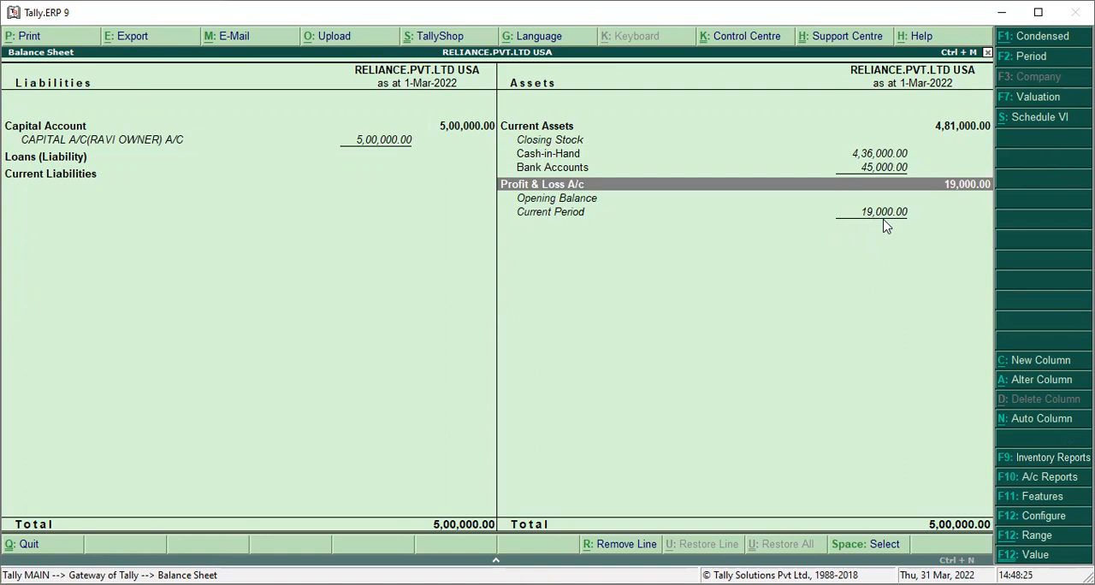
pyautogui.press('Escape')
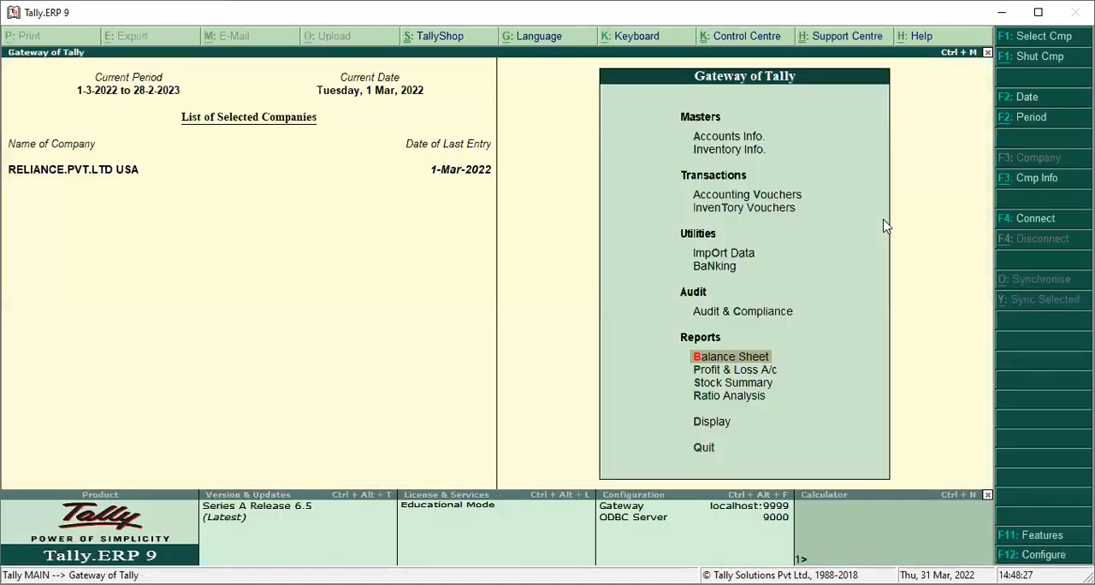
# Review the Profit & Loss A/c in detailed view, and return to the Gateway of Tally without quitting
pyautogui.press('Down')
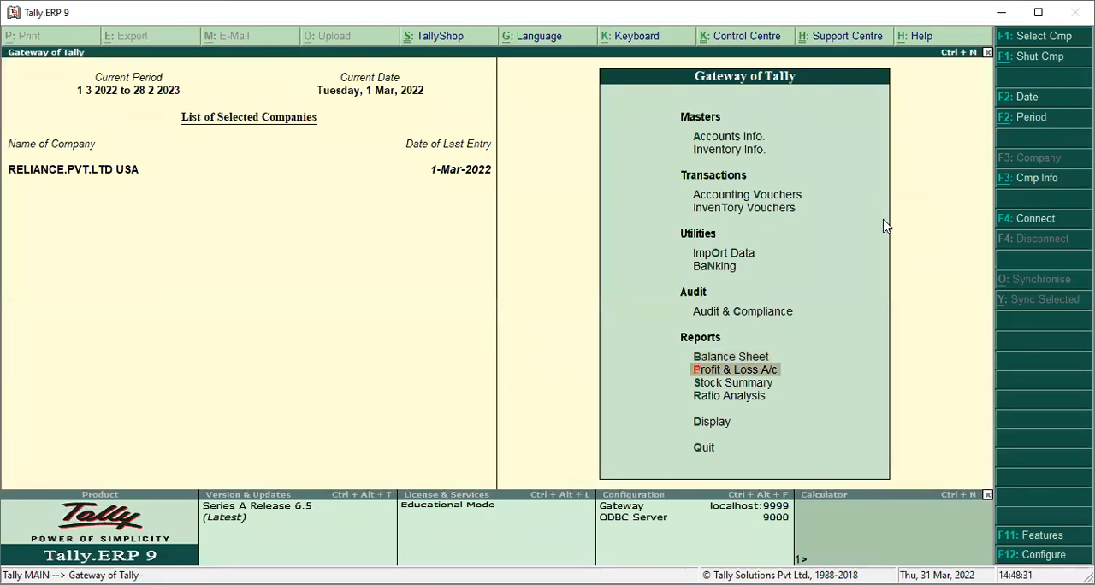
pyautogui.press('Return')
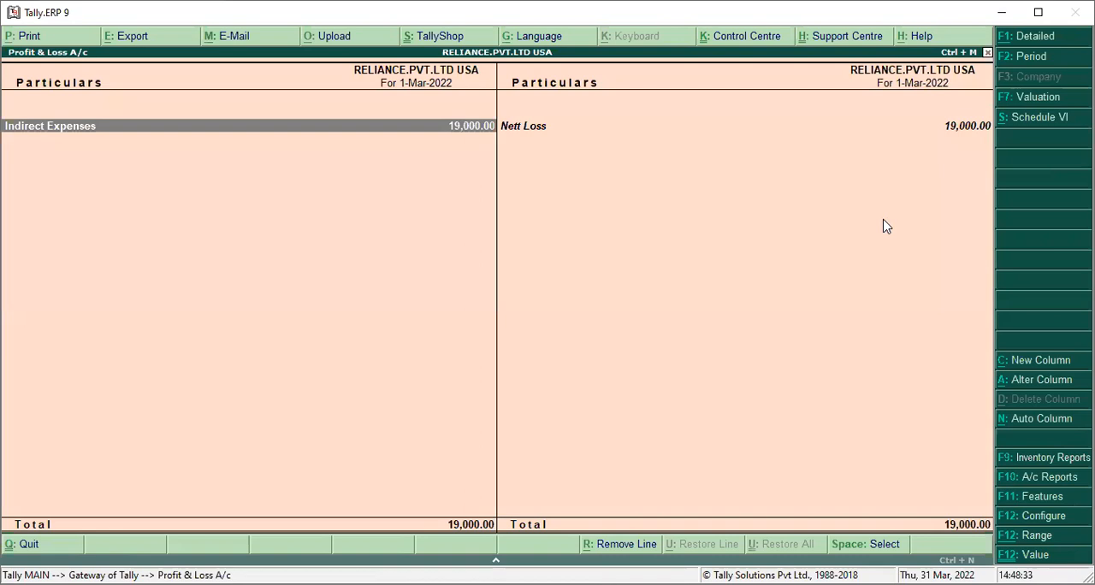
pyautogui.hotkey('alt', 'F1')
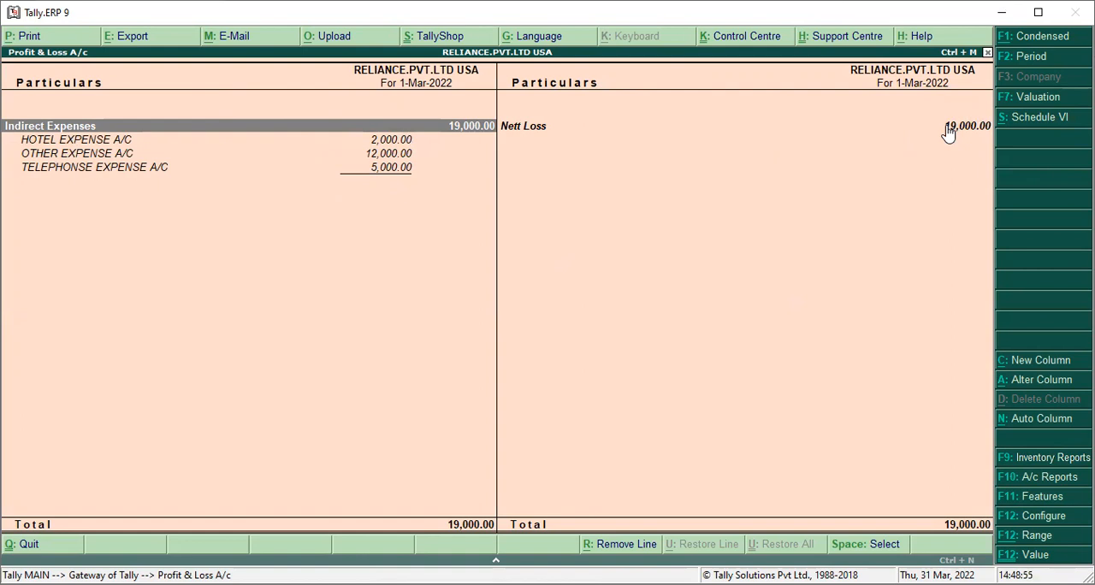
pyautogui.press('Escape')
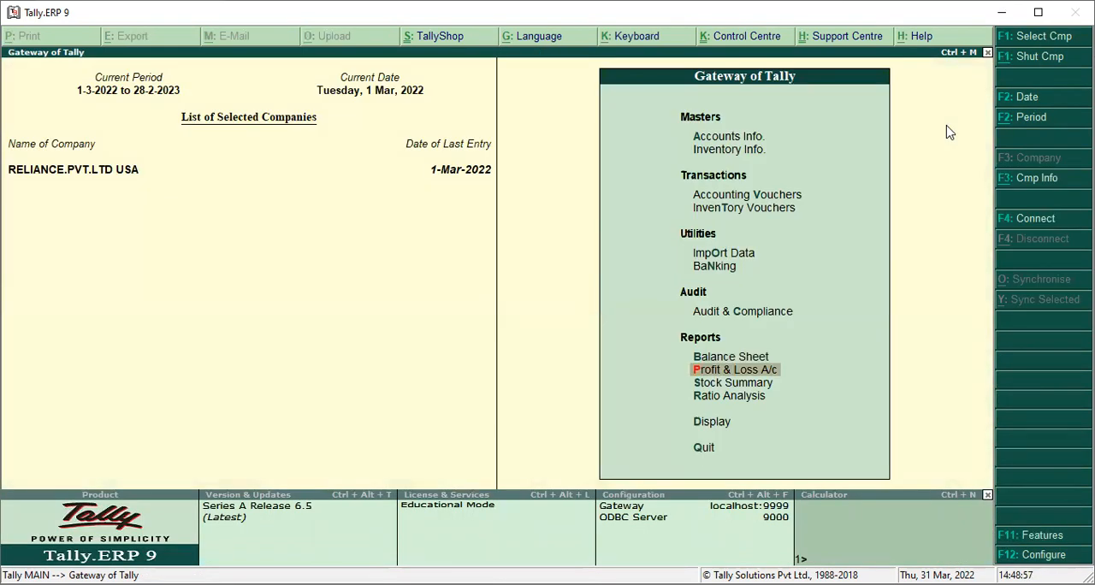
pyautogui.press('Escape')
pyautogui.press('n')
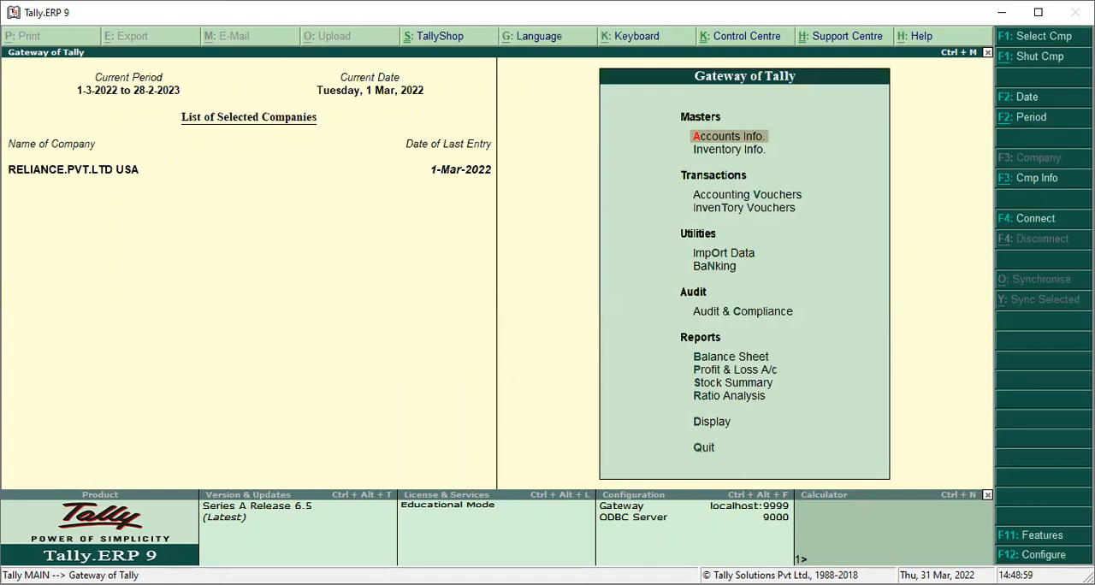